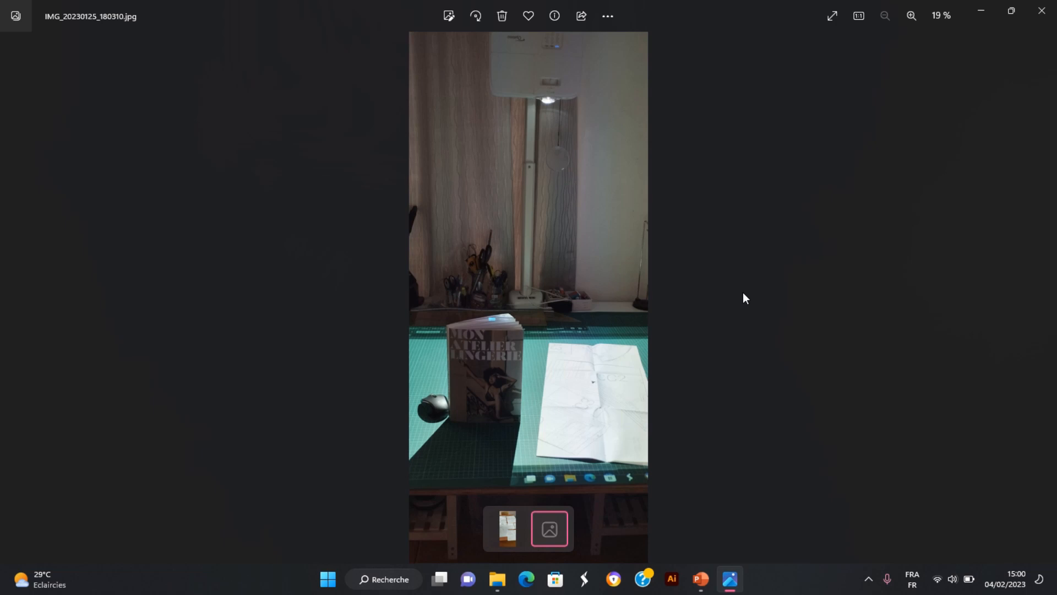
Step: Close the current photo, view IMG_20230201_123753 from the desktop to examine the cut pattern sheets, and close it
click(1042, 10)
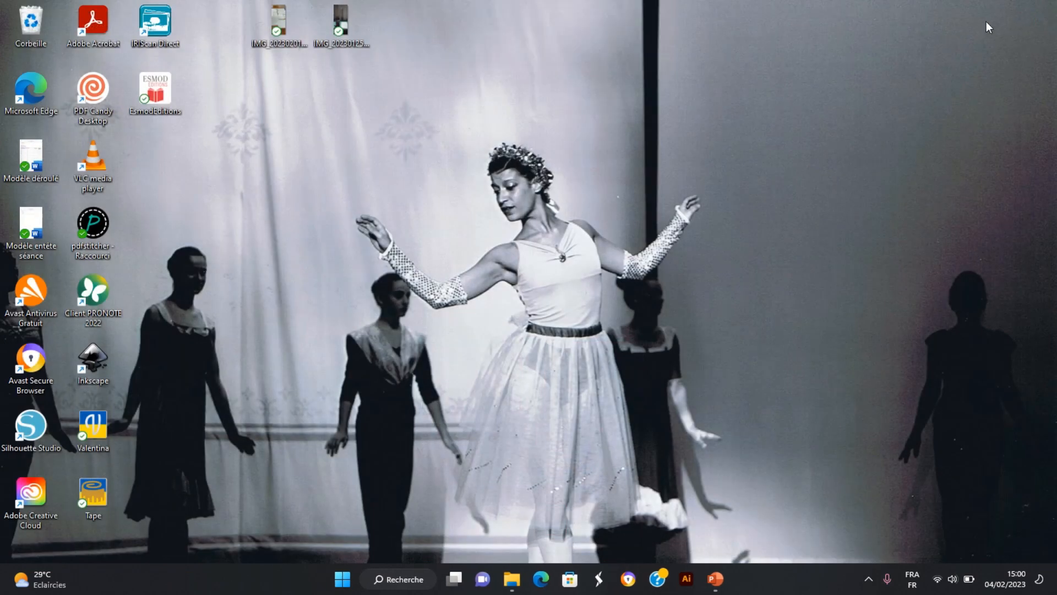
double_click(280, 17)
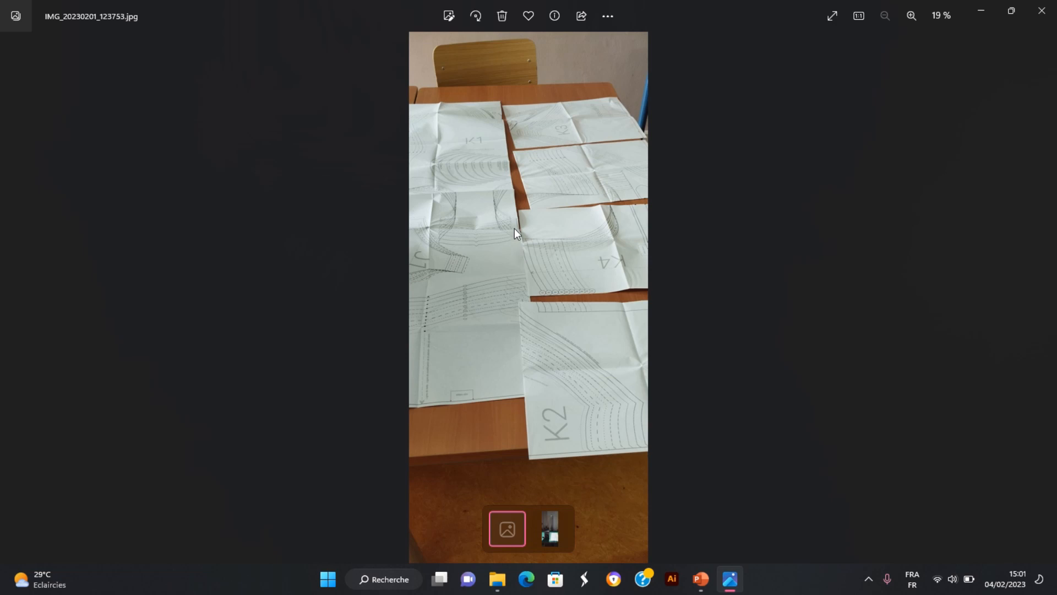
scroll(515, 228, up, 1)
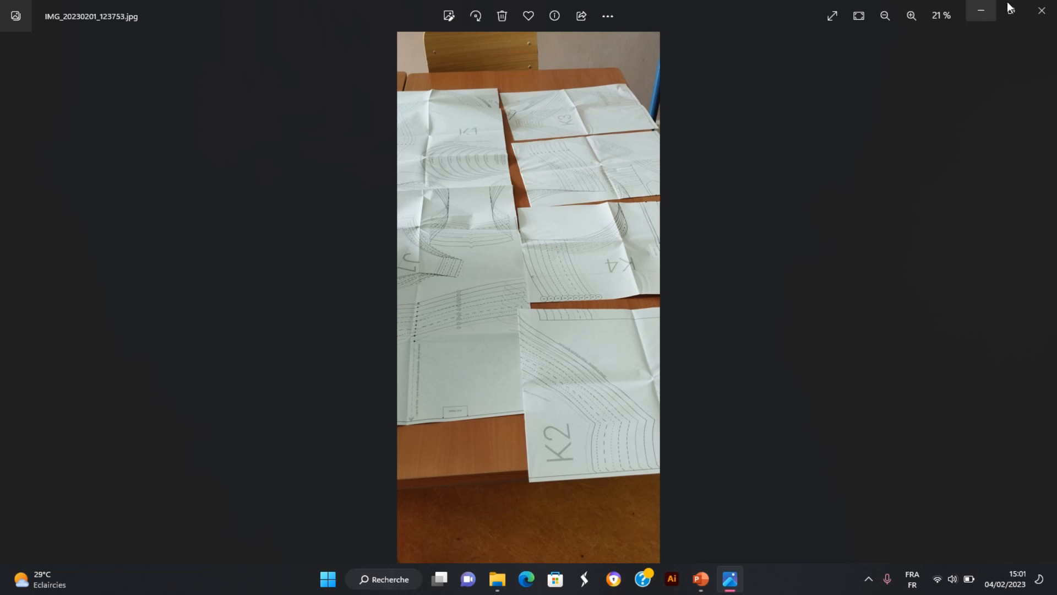
click(1042, 10)
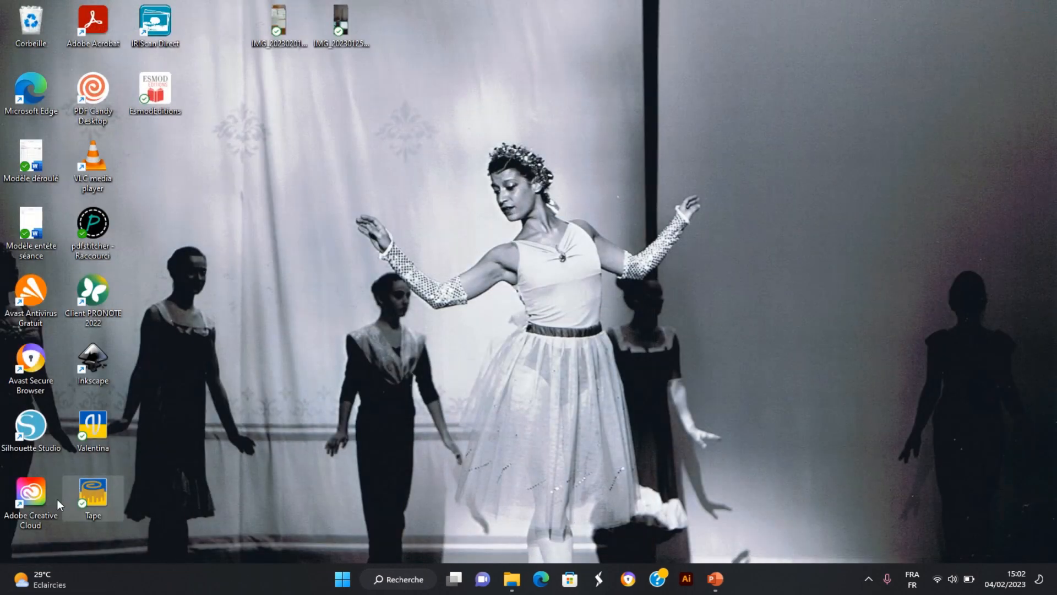
Step: Open File Explorer full screen and go to the folder Patrons achetés > Lingerie > Mon atelier lingerie Eclipse
click(342, 579)
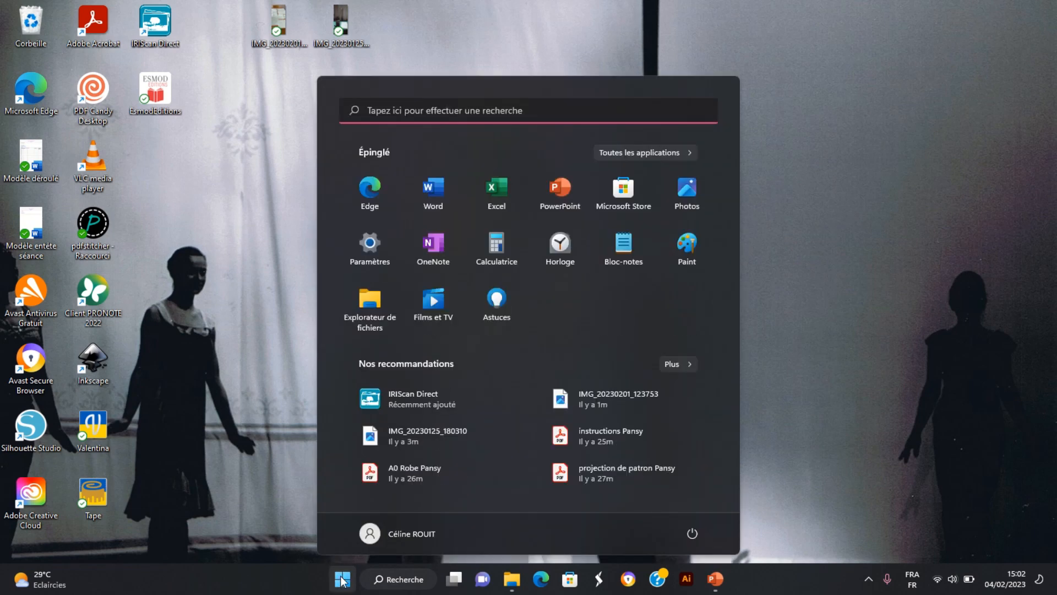
click(511, 582)
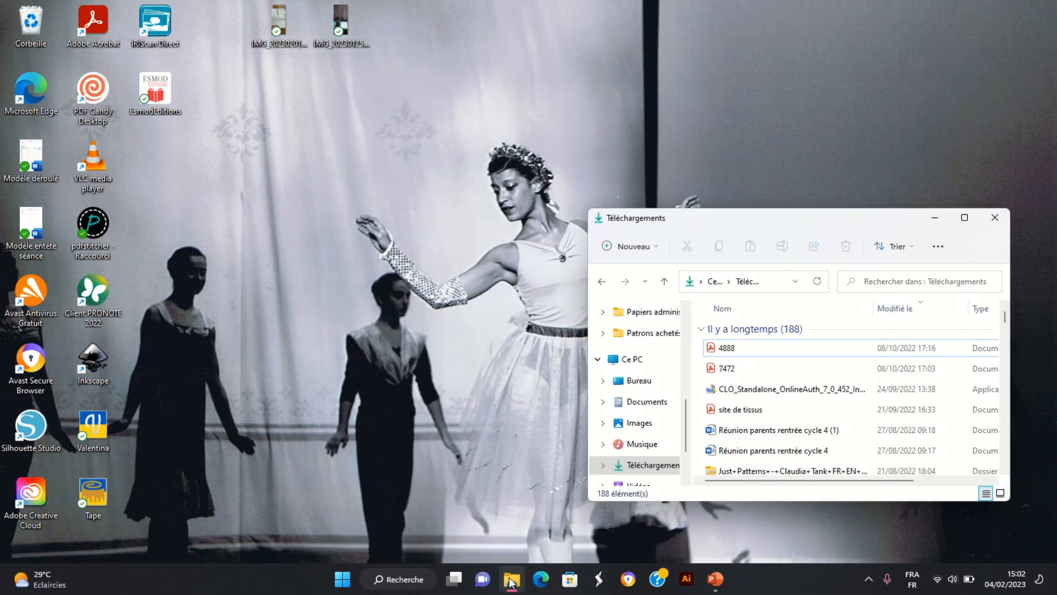
click(969, 220)
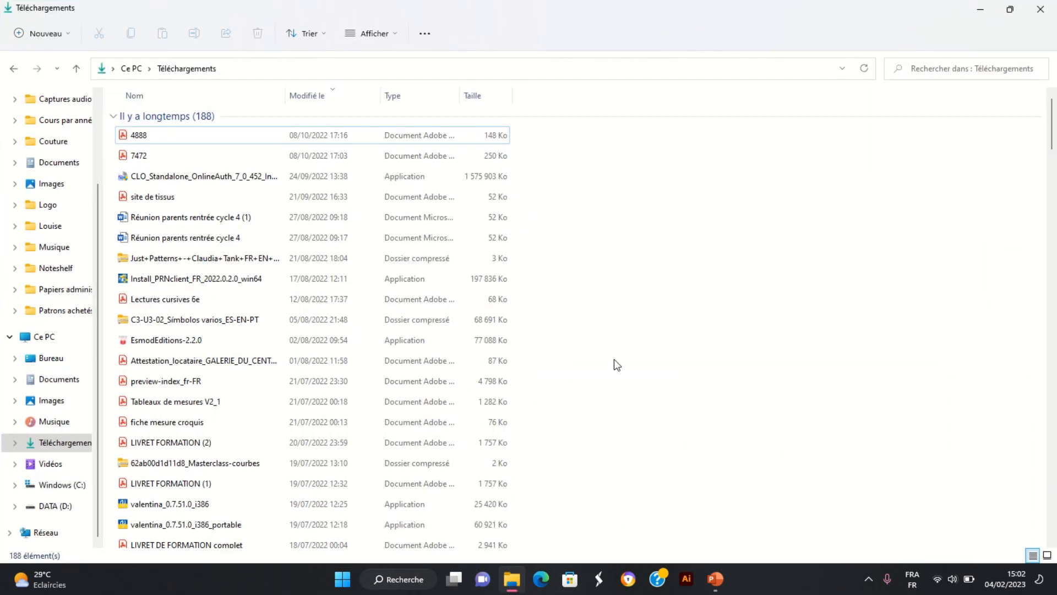
click(65, 310)
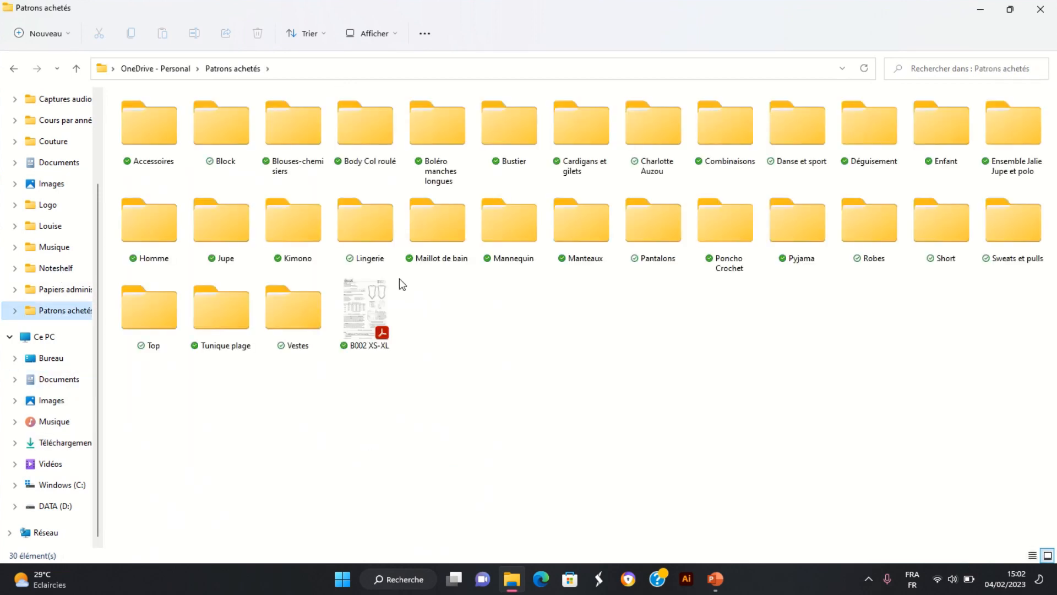
double_click(355, 234)
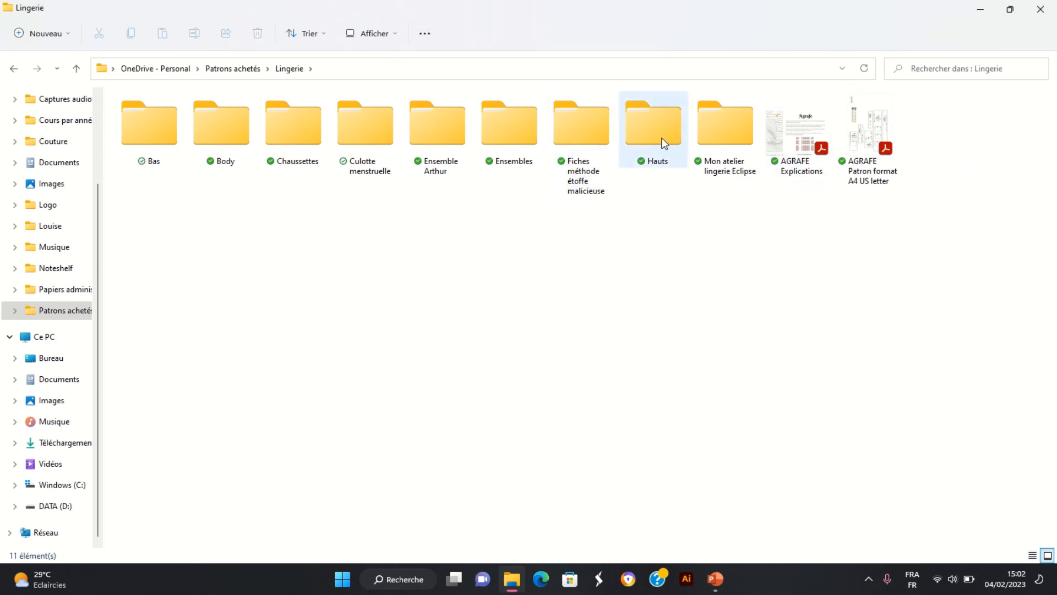
click(719, 126)
double_click(719, 127)
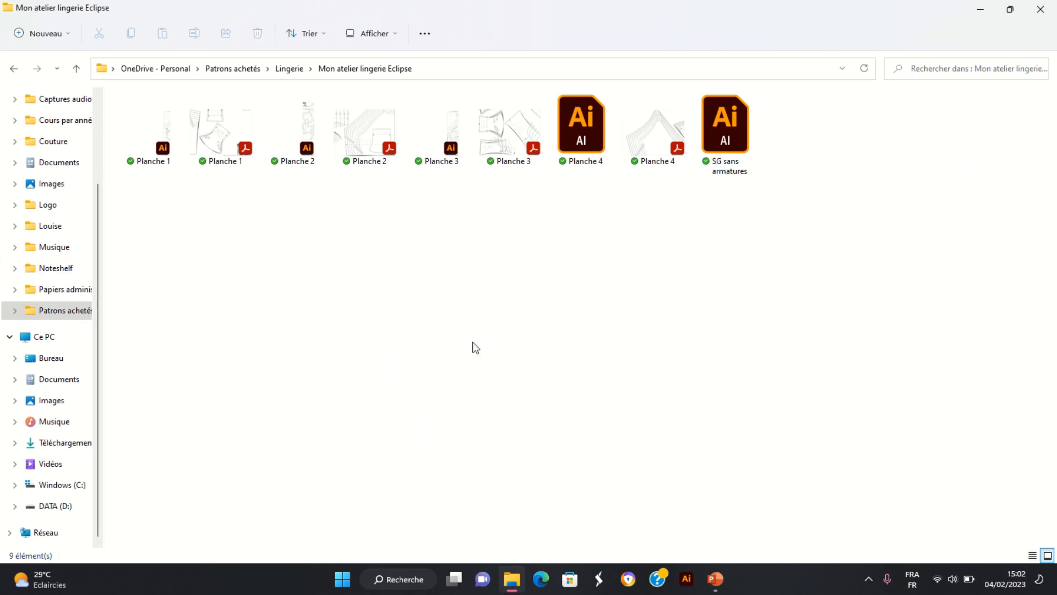
Step: Open the Planche 1 PDF in Acrobat Reader, look through its scanned pages from first to last, and close it
double_click(213, 141)
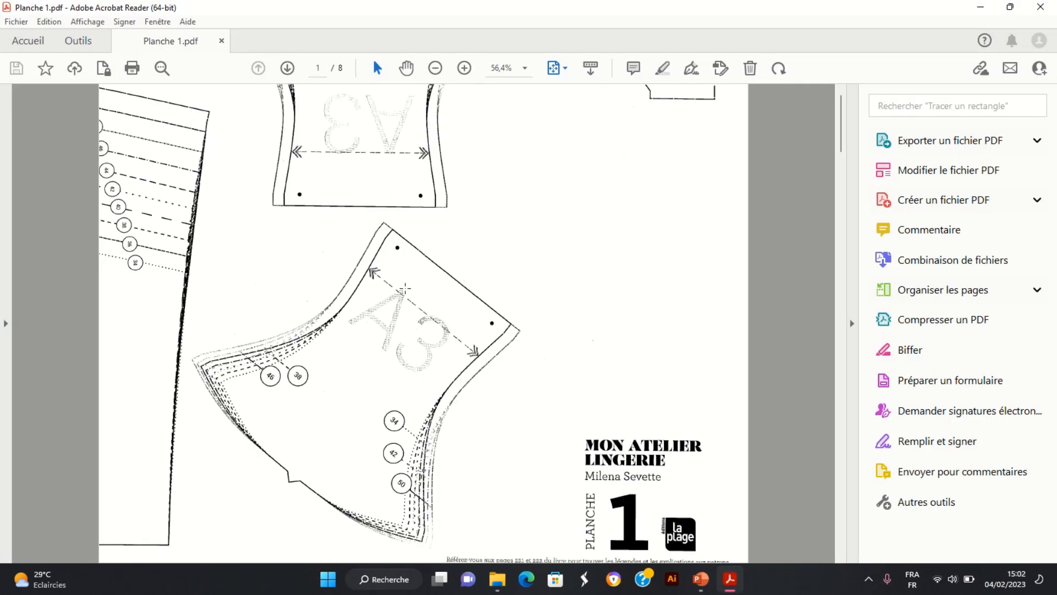
scroll(405, 287, down, 20)
scroll(406, 287, down, 8)
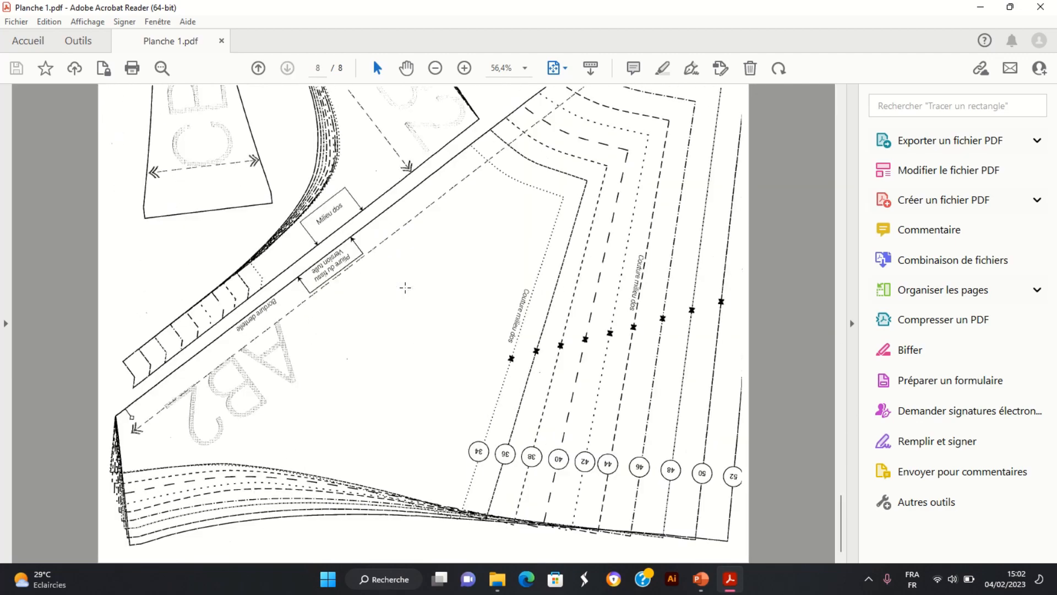
scroll(436, 302, up, 20)
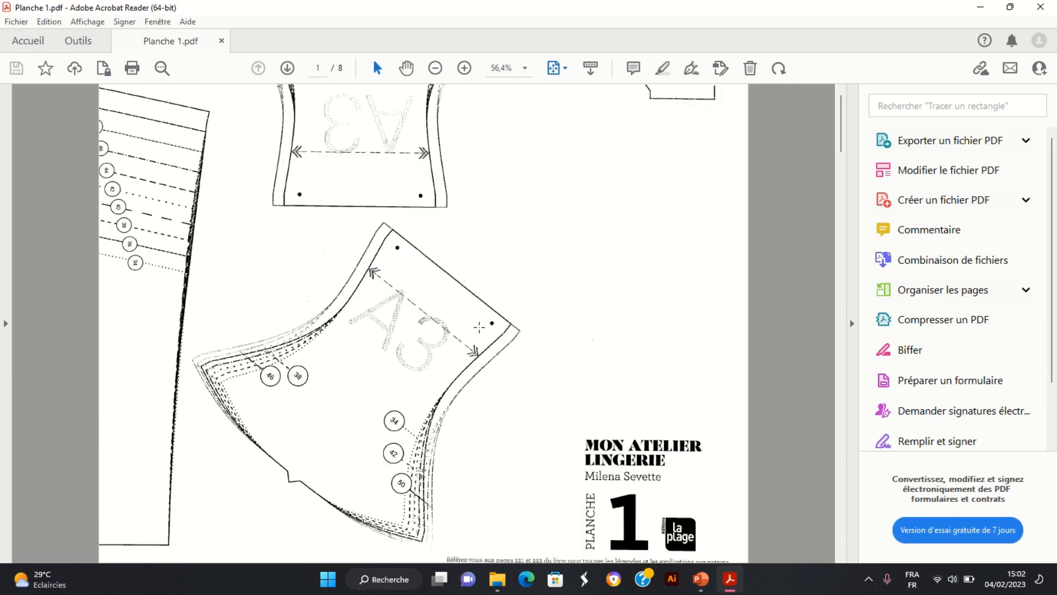
scroll(479, 327, down, 20)
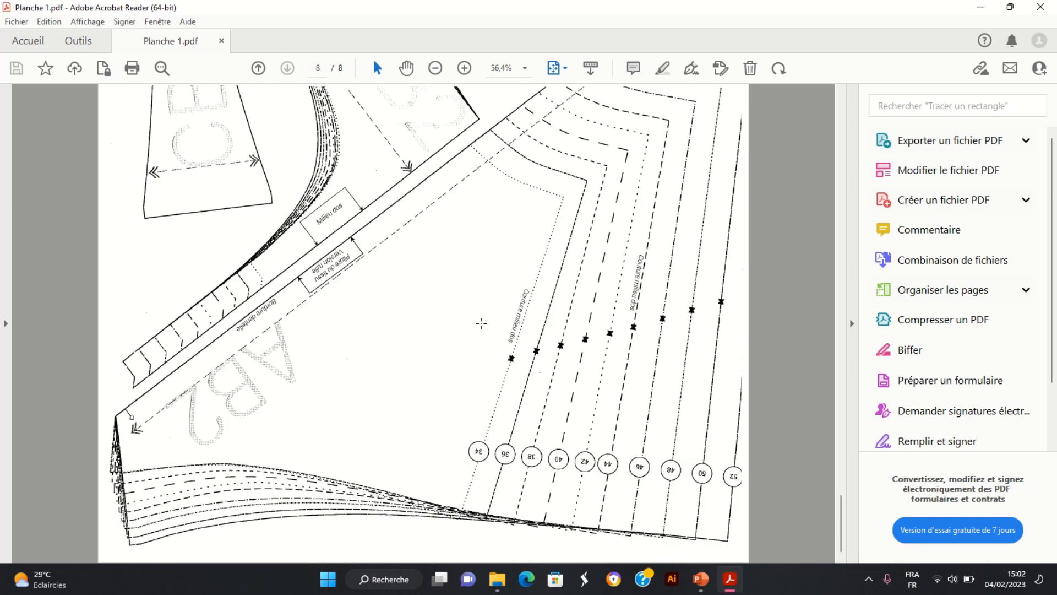
click(1041, 7)
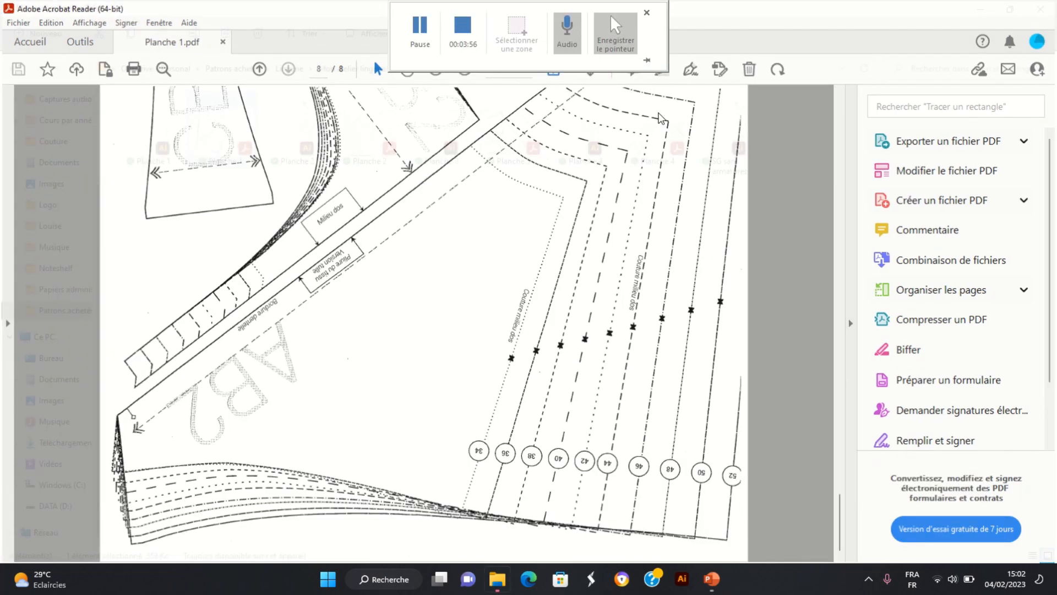
Step: Open the Planche 1 Illustrator file, examine how the scanned pages are assembled into the full pattern sheet, and close it
double_click(159, 139)
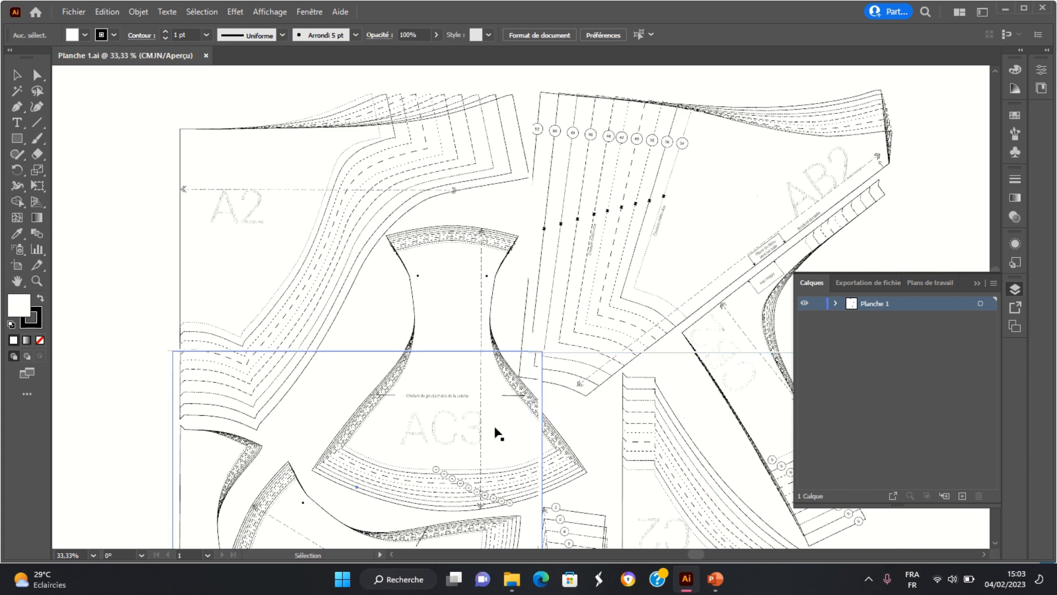
scroll(499, 431, down, 3)
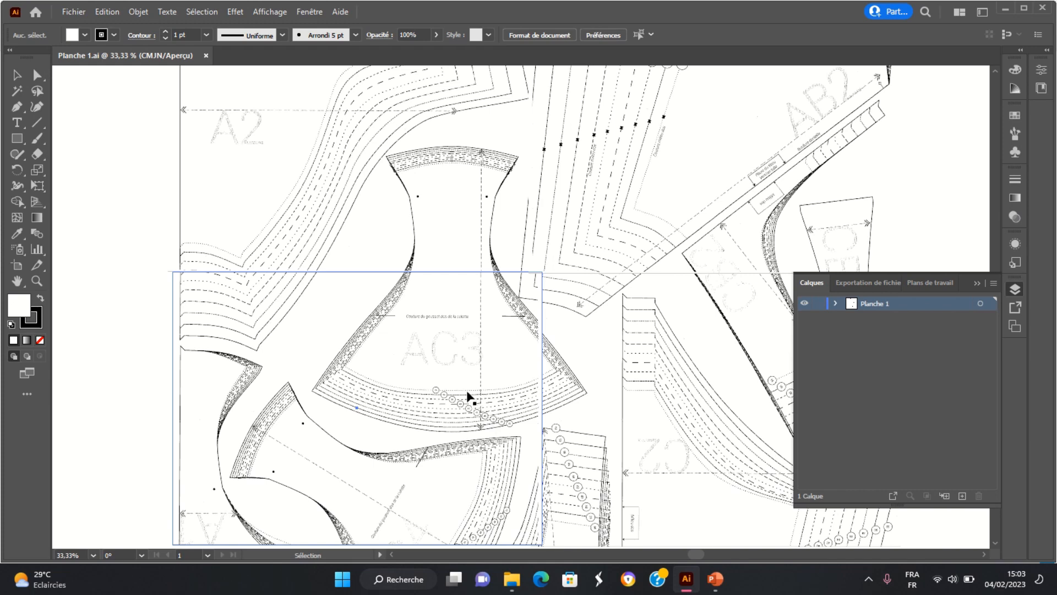
scroll(468, 396, down, 6)
scroll(466, 372, down, 6)
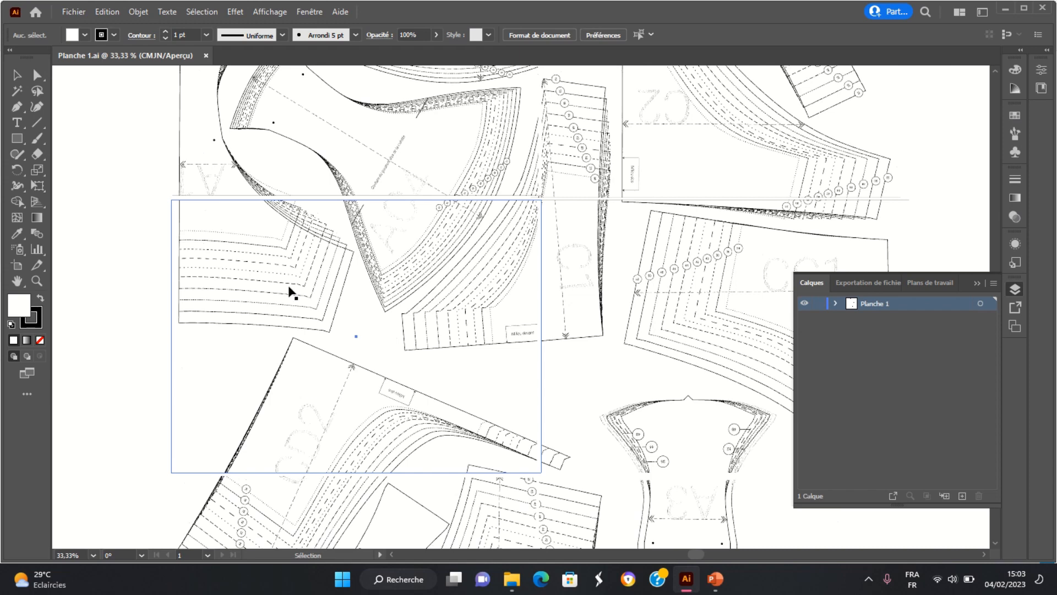
scroll(291, 292, down, 2)
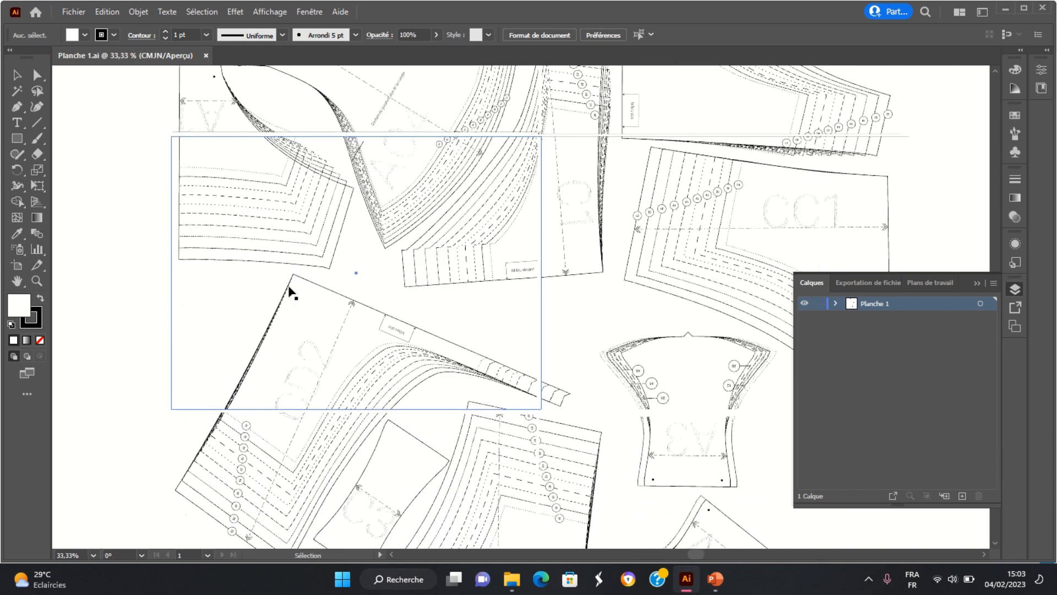
scroll(290, 292, down, 5)
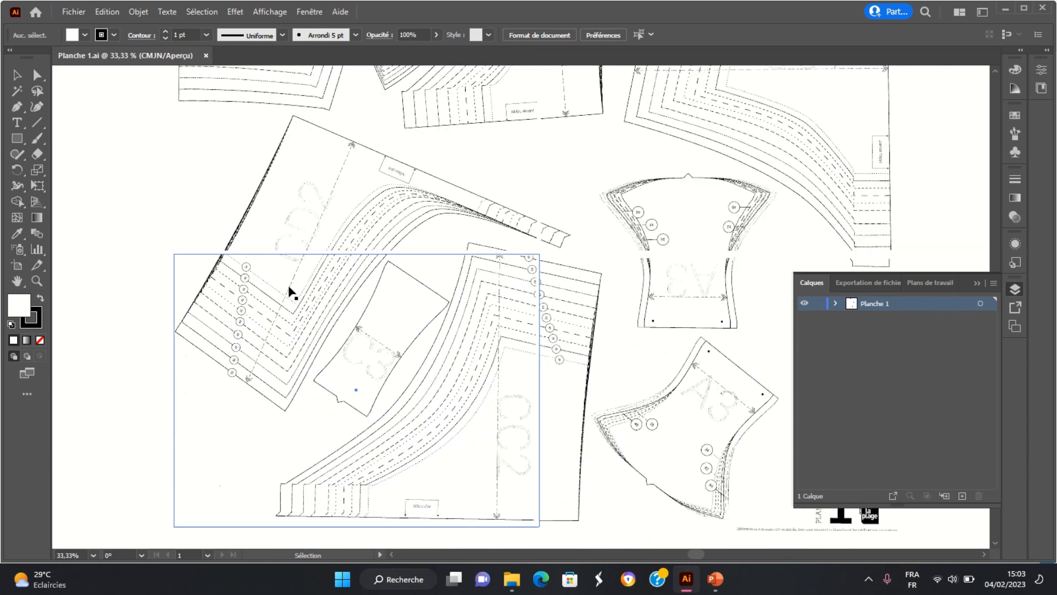
scroll(290, 291, down, 3)
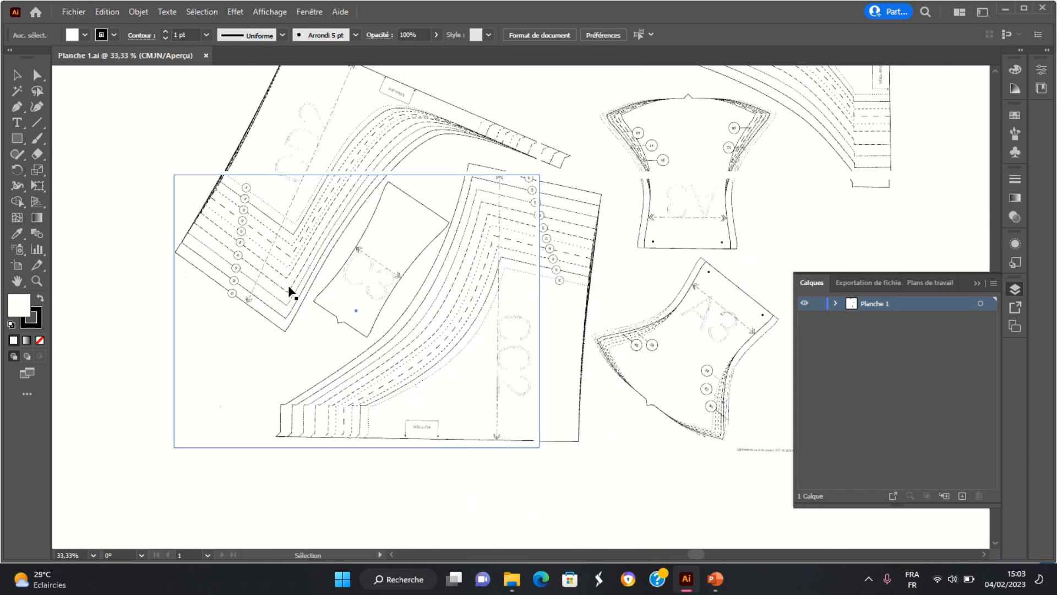
scroll(625, 278, up, 4)
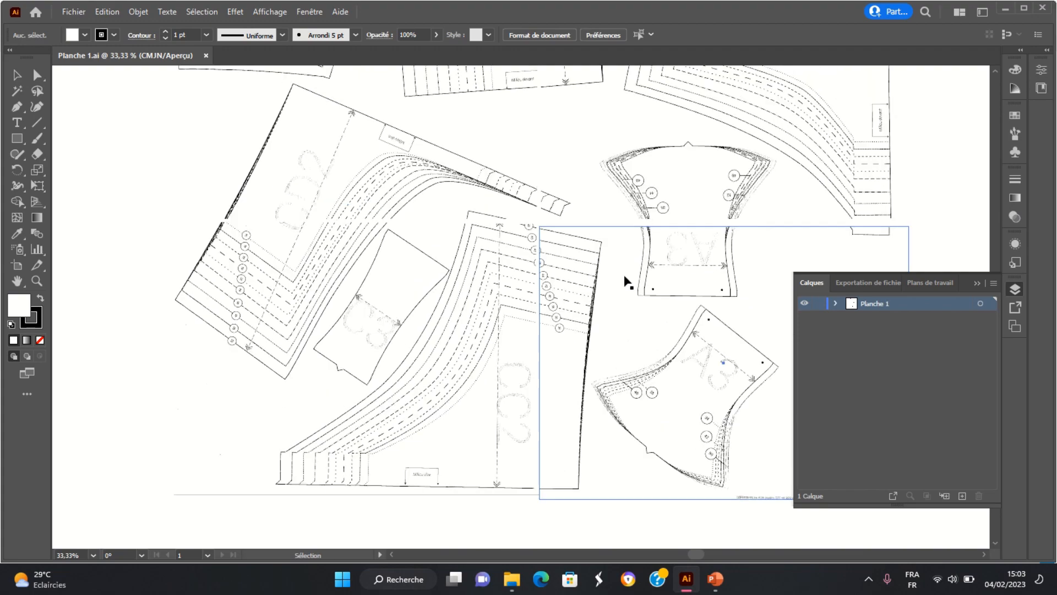
scroll(625, 280, up, 5)
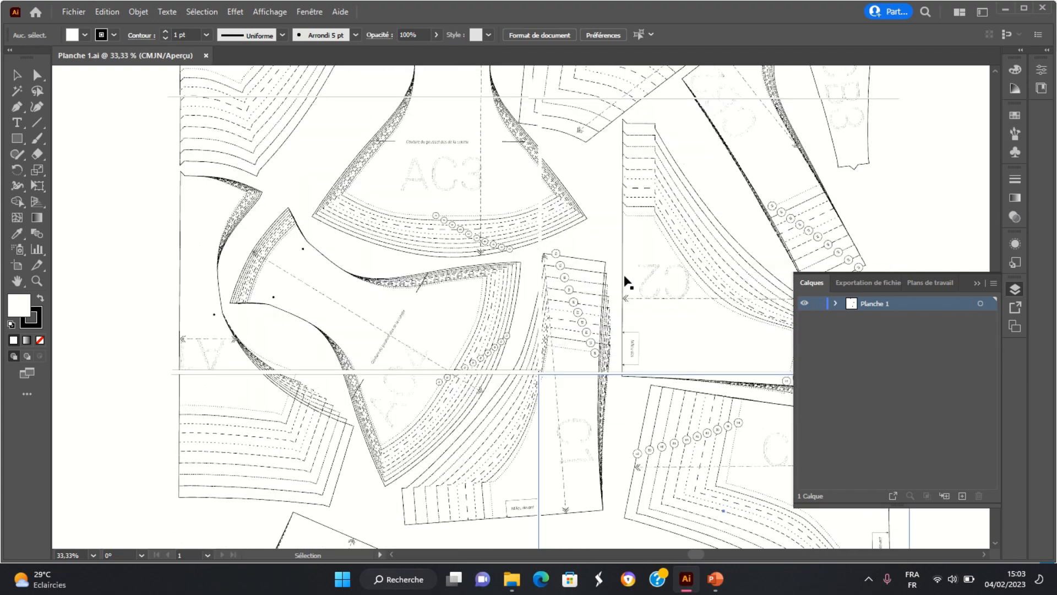
scroll(627, 282, up, 3)
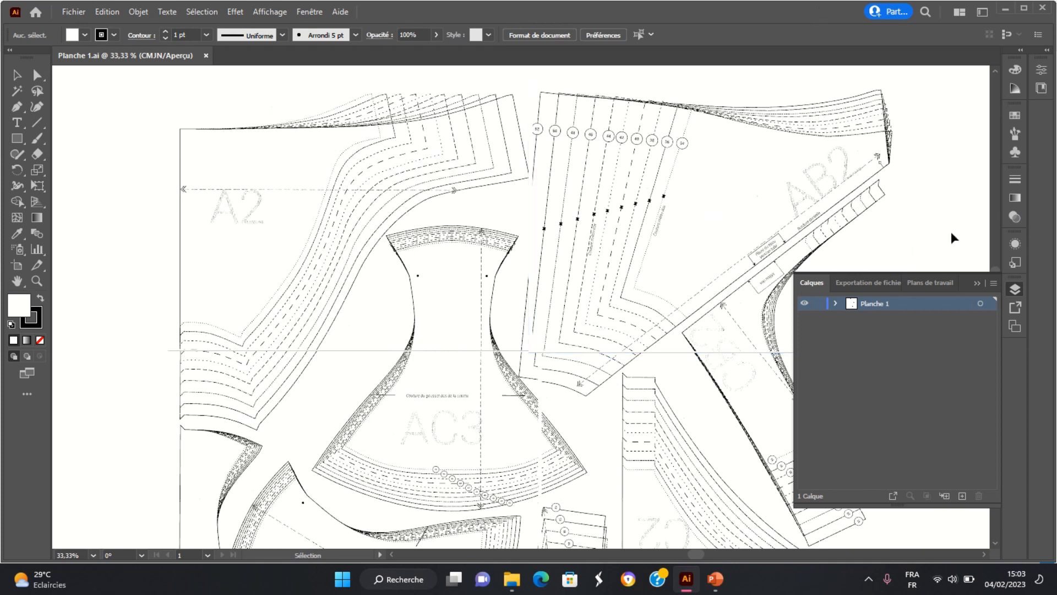
click(979, 285)
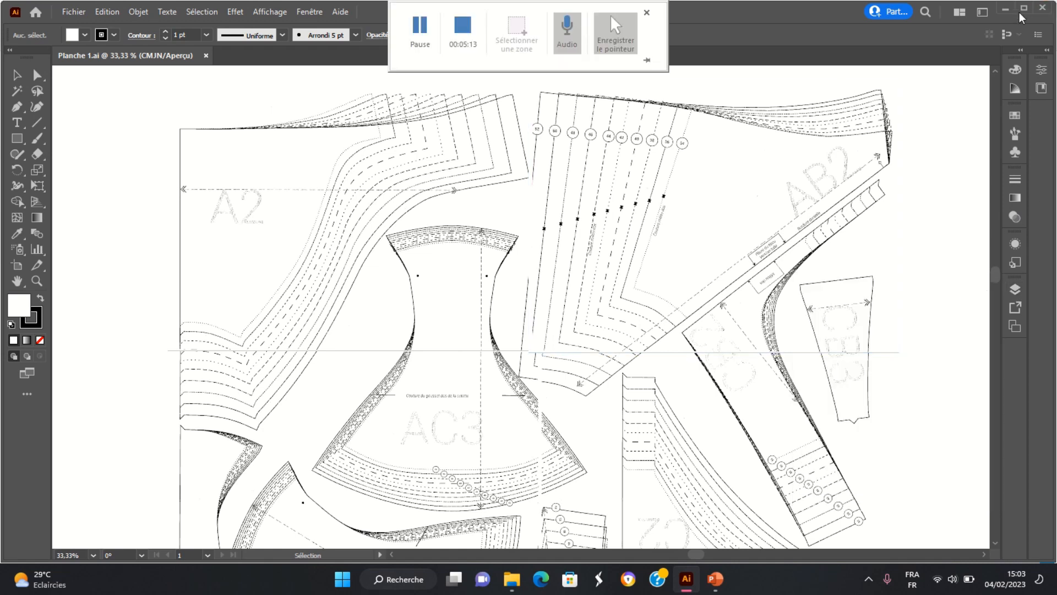
click(1043, 7)
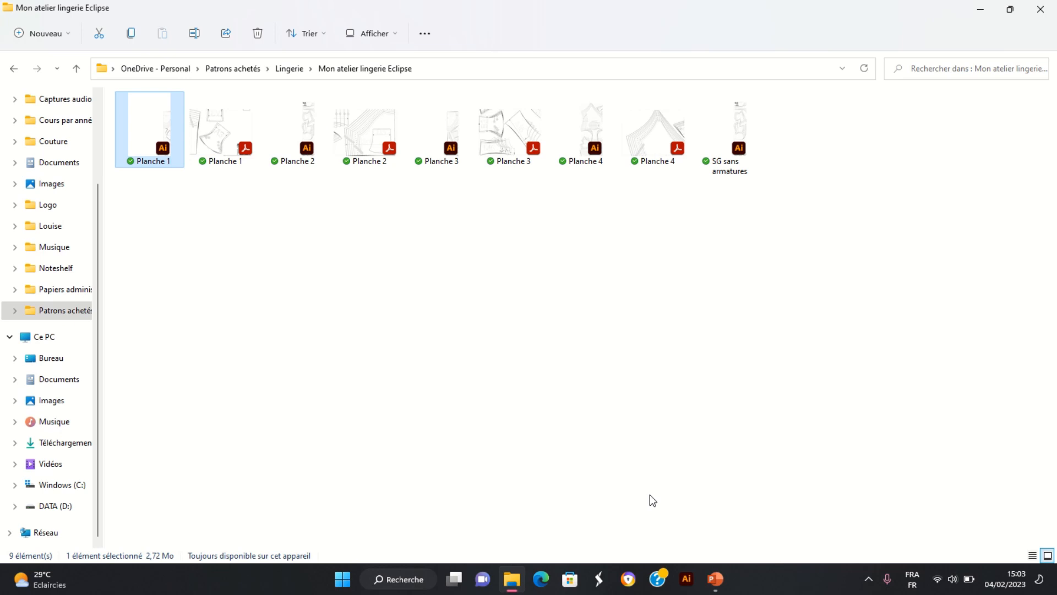
Step: Launch Illustrator and create a new 2000 x 2000 mm document with one artboard in CMYK colour mode
click(688, 584)
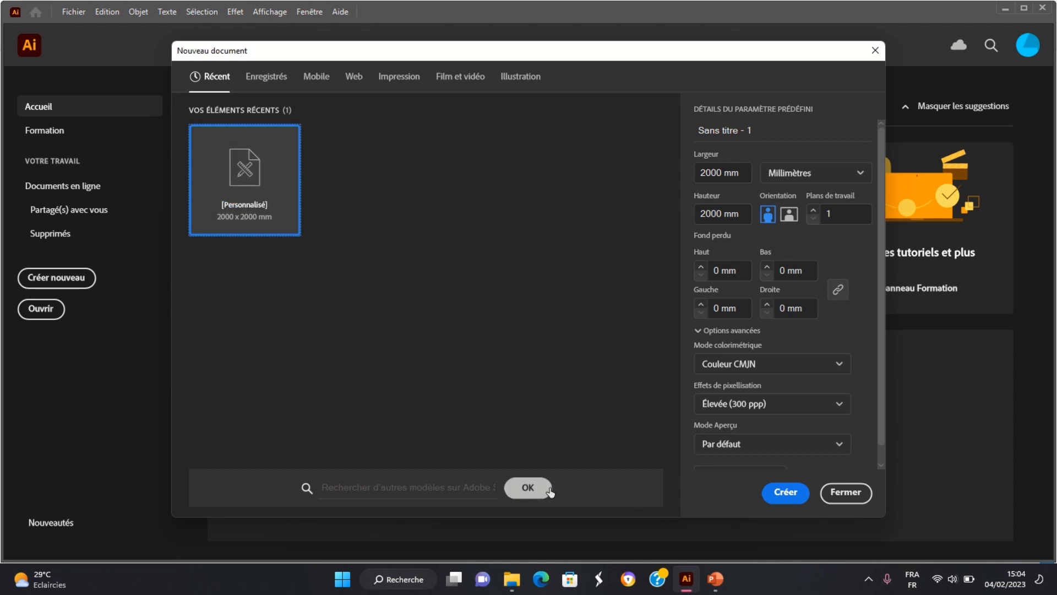
click(786, 495)
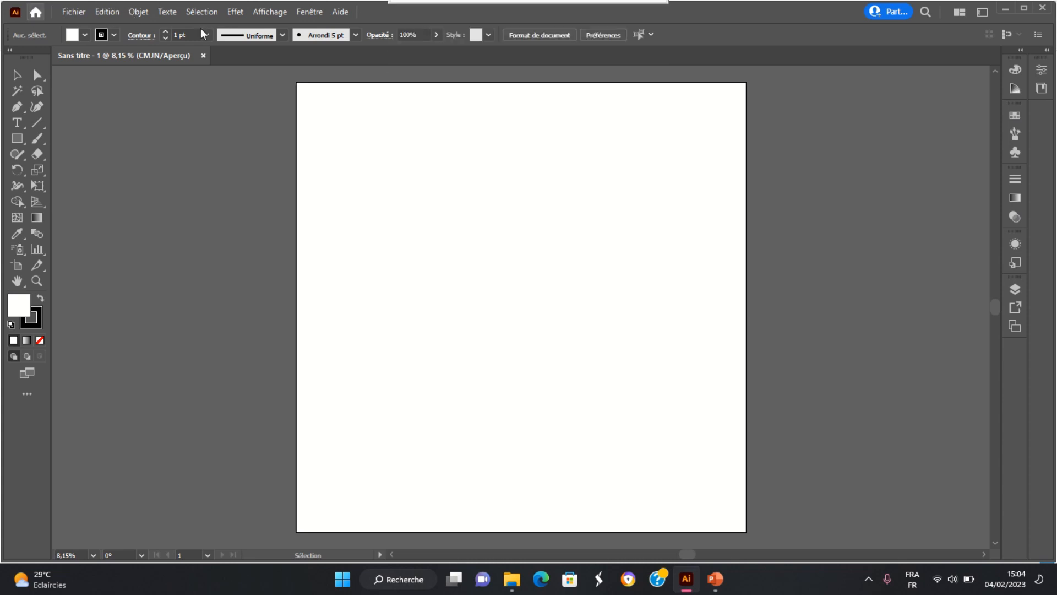
Step: Import page 1 of the Planche 3 PDF with import options shown, cropped to Support, and place it in the artboard's lower-right area
click(76, 14)
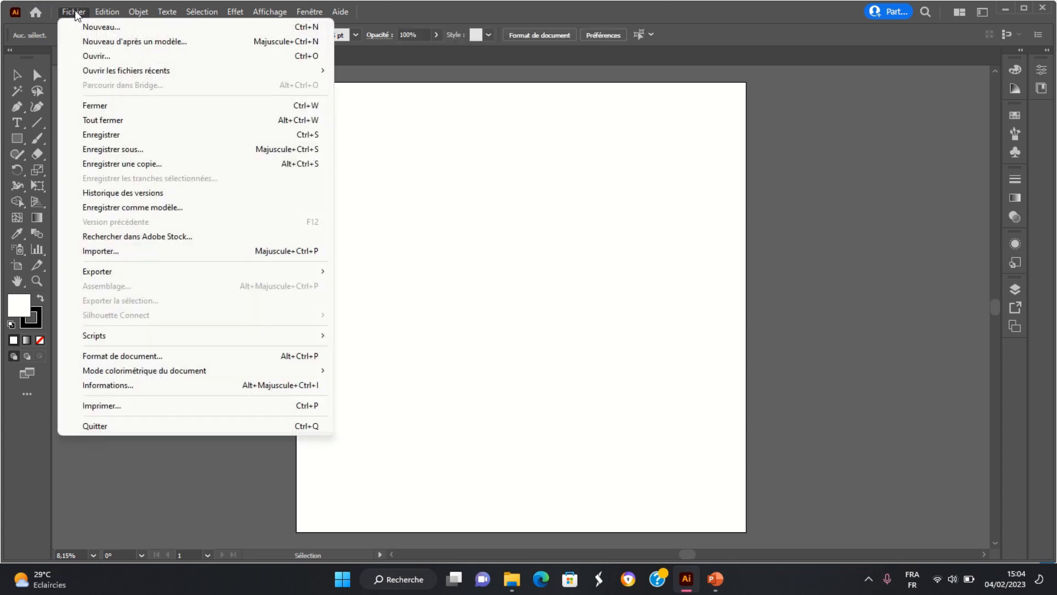
click(122, 253)
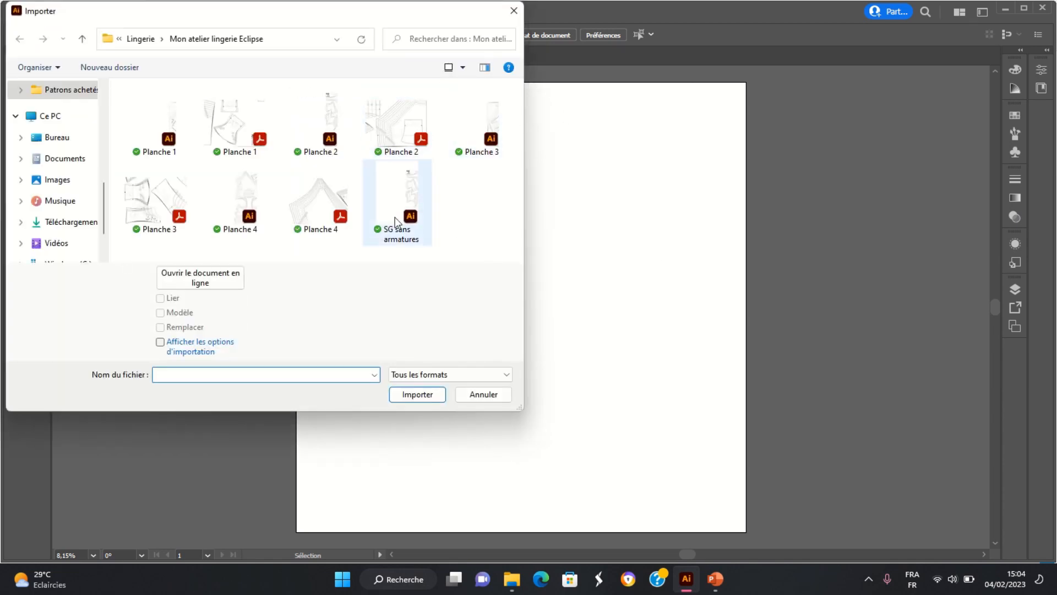
click(146, 203)
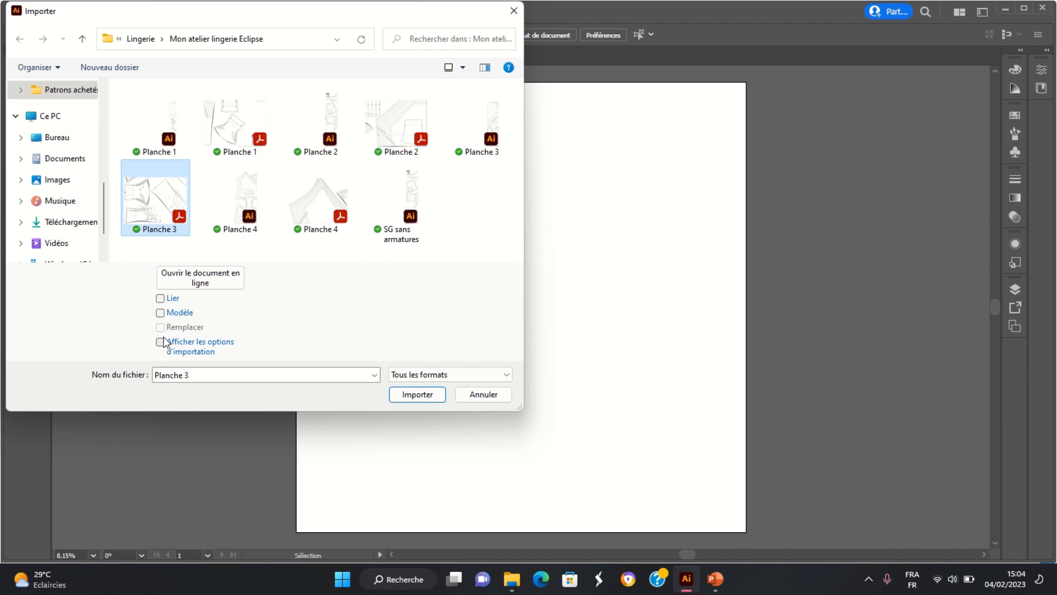
click(161, 342)
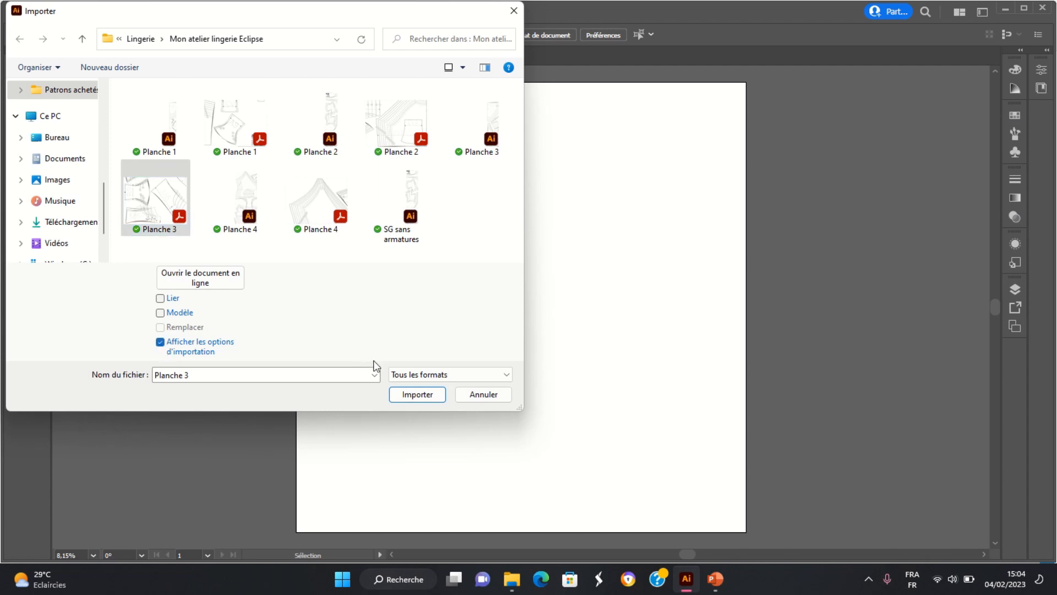
click(418, 394)
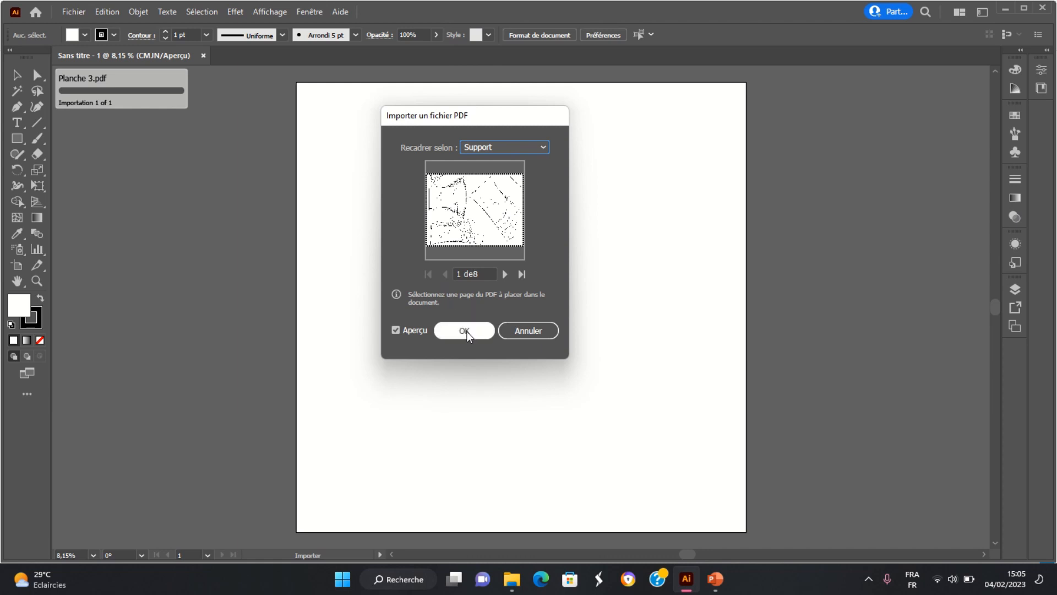
click(464, 331)
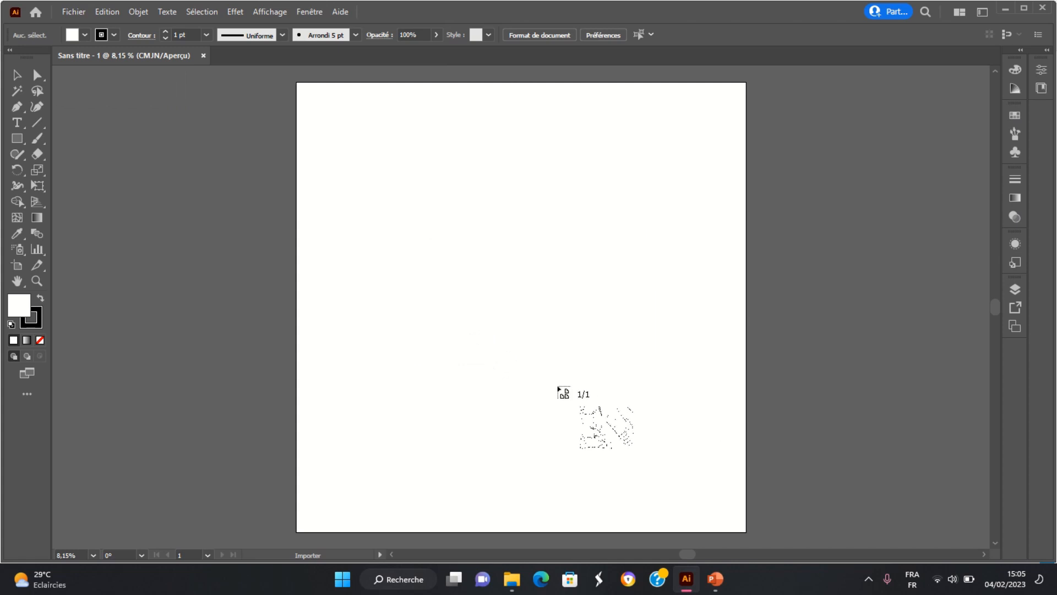
click(556, 373)
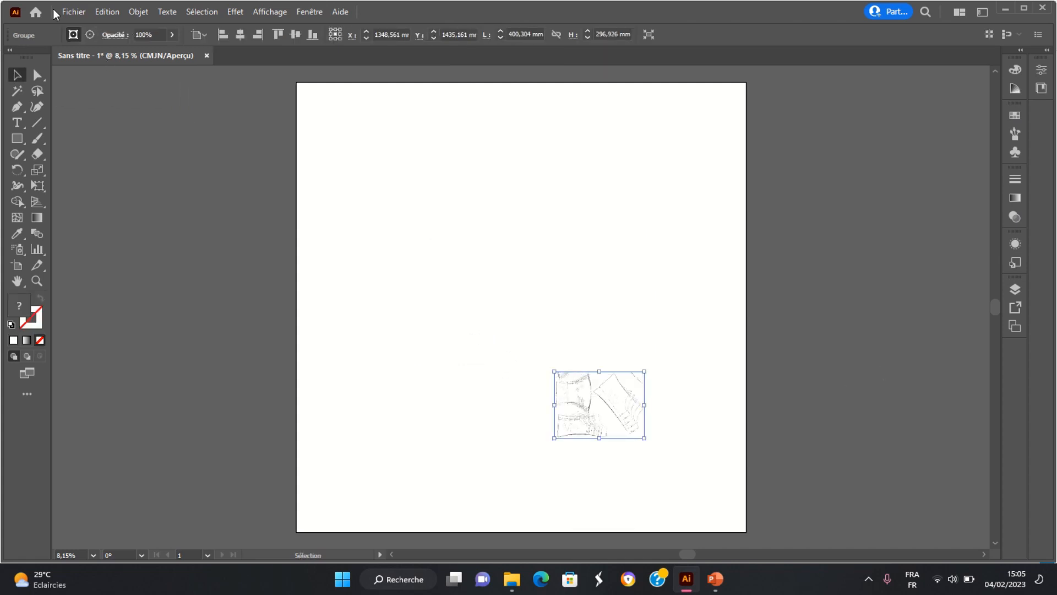
Step: Import page 2 of the Planche 3 PDF, cropped to Support, and place it in the artboard's lower-left area
click(73, 11)
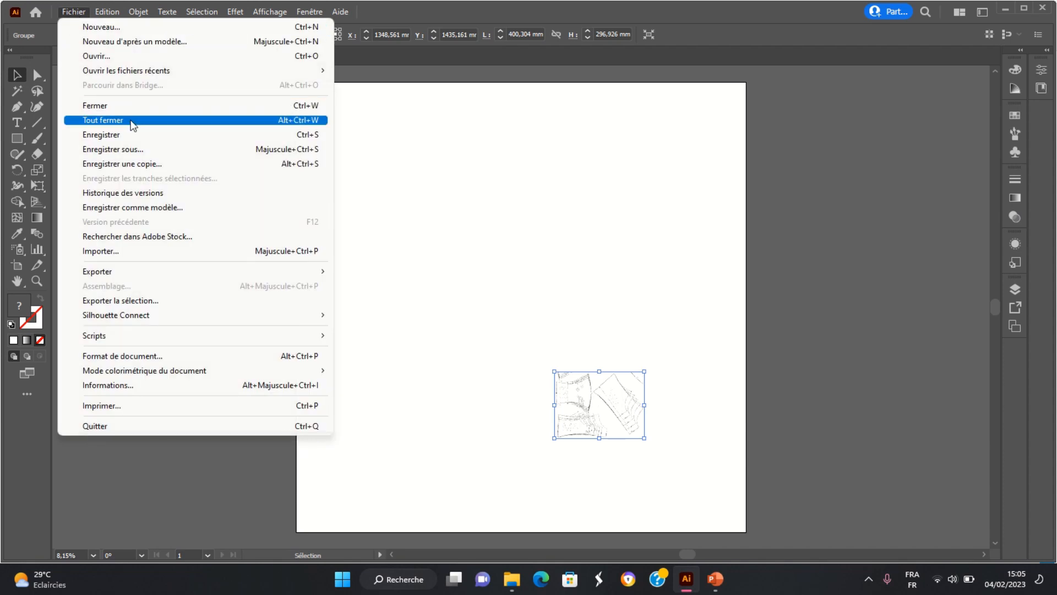
click(120, 252)
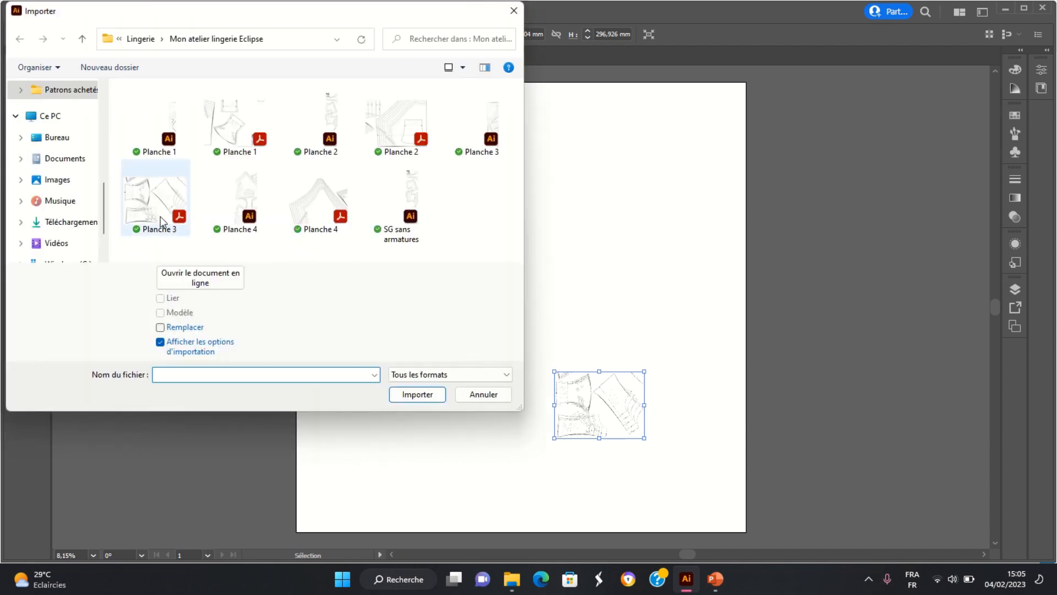
click(163, 221)
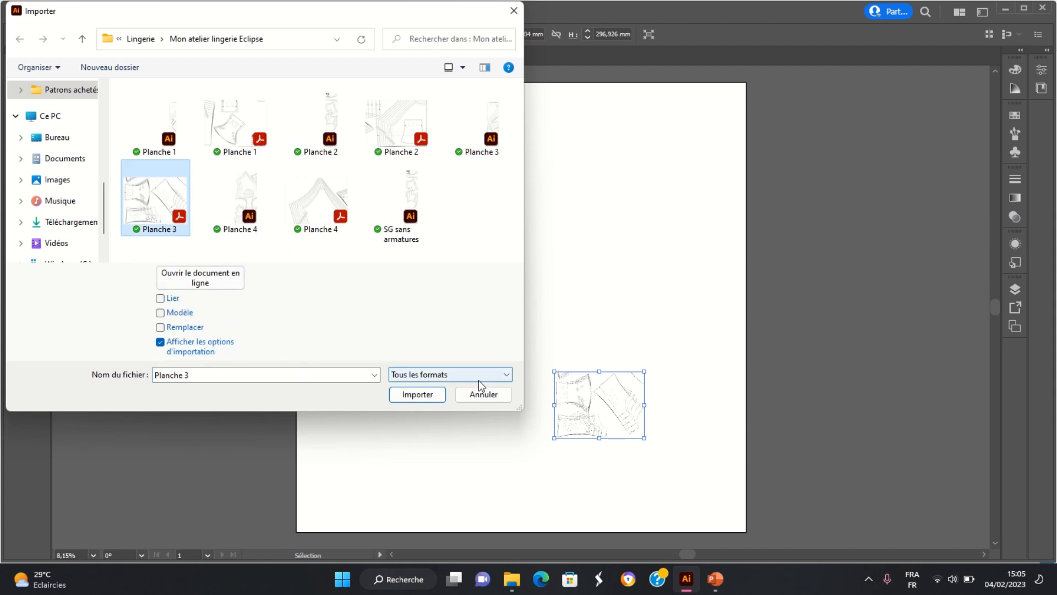
click(419, 395)
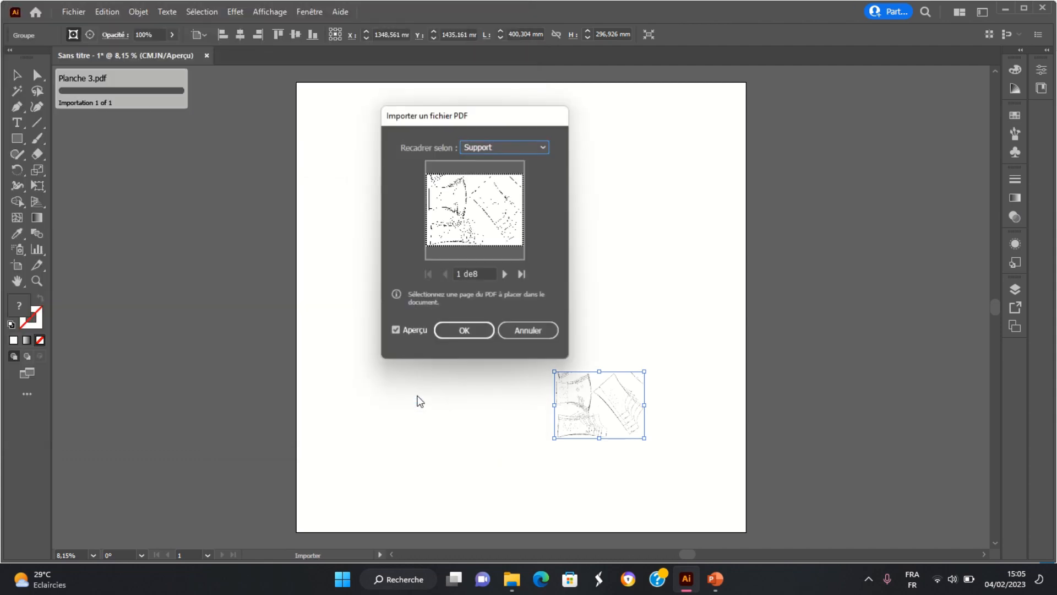
click(504, 274)
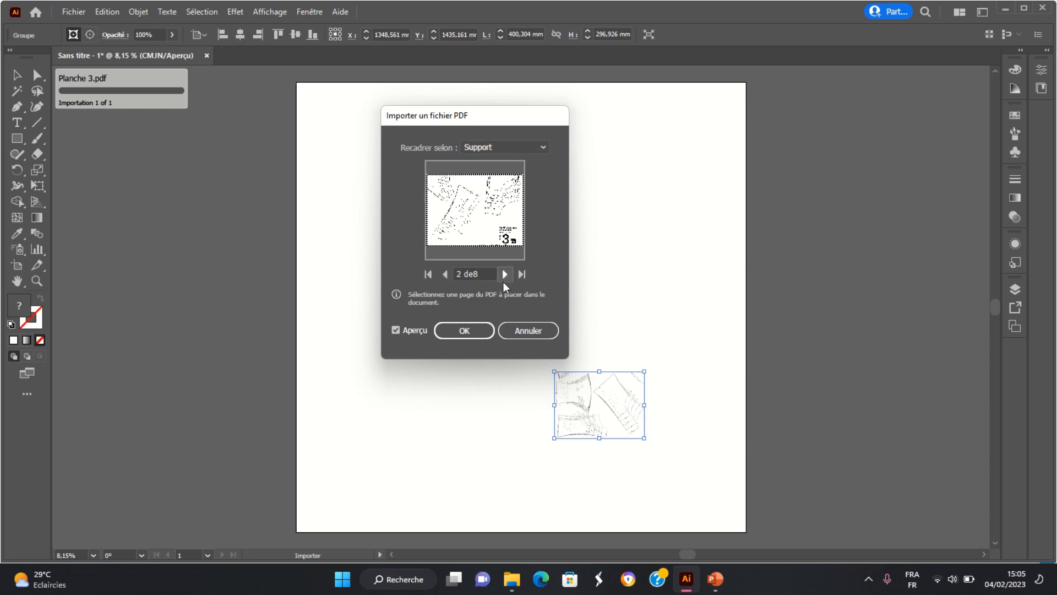
click(464, 331)
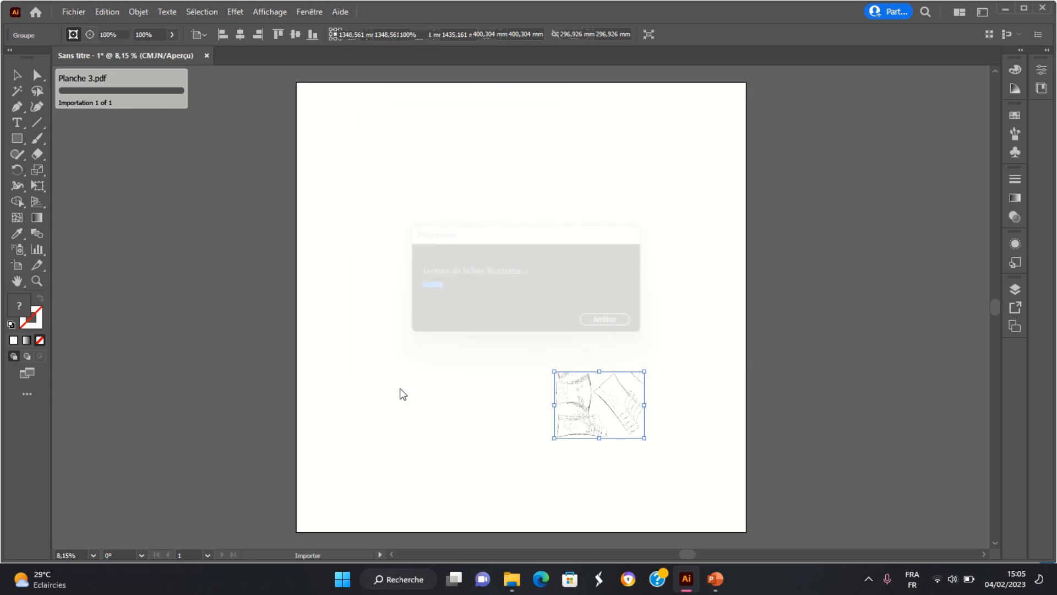
click(386, 355)
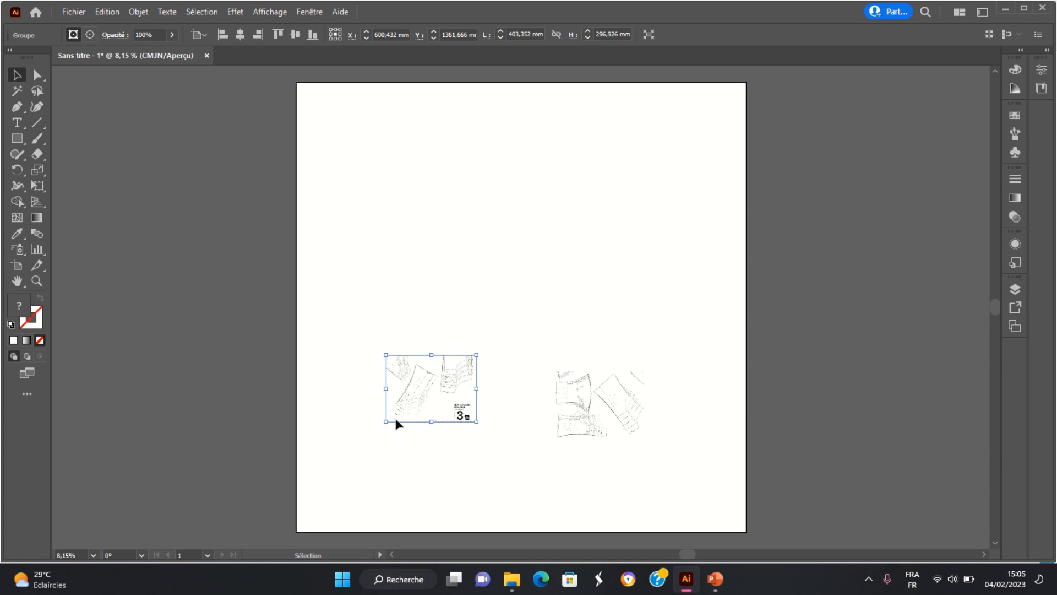
Step: Move page 2 to the artboard's lower right and set page 1 against its left edge with their top edges level
drag(606, 416, 308, 470)
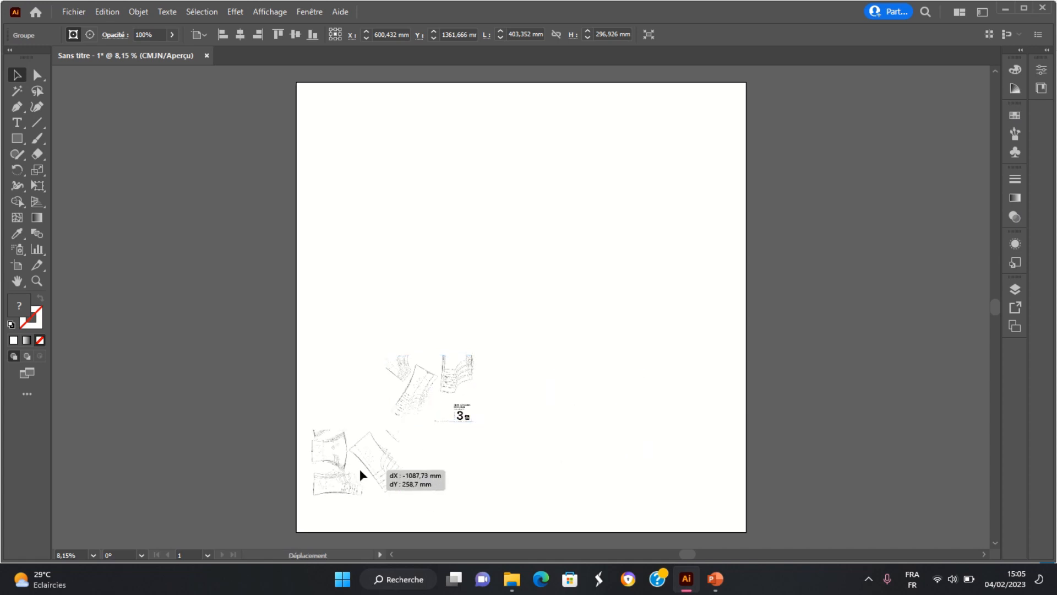
drag(448, 383, 629, 416)
drag(381, 478, 472, 436)
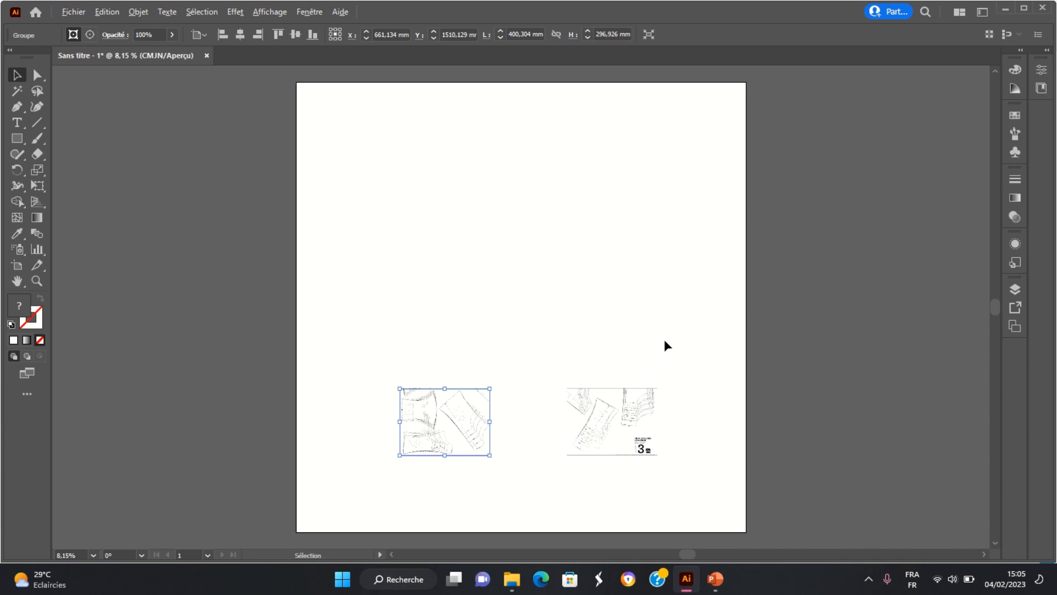
scroll(664, 339, up, 3)
scroll(664, 339, down, 5)
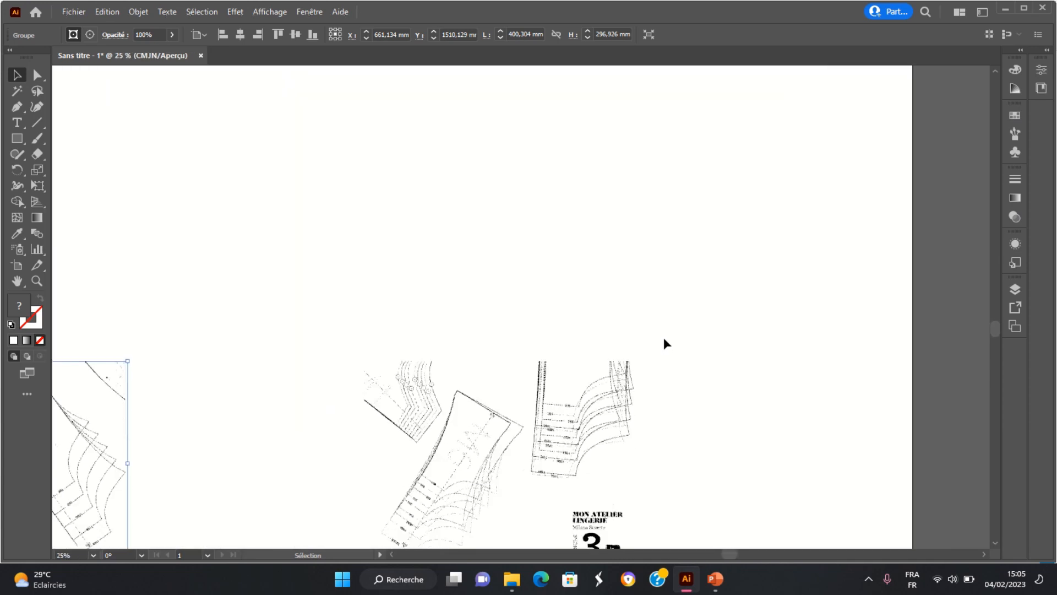
drag(97, 358, 334, 361)
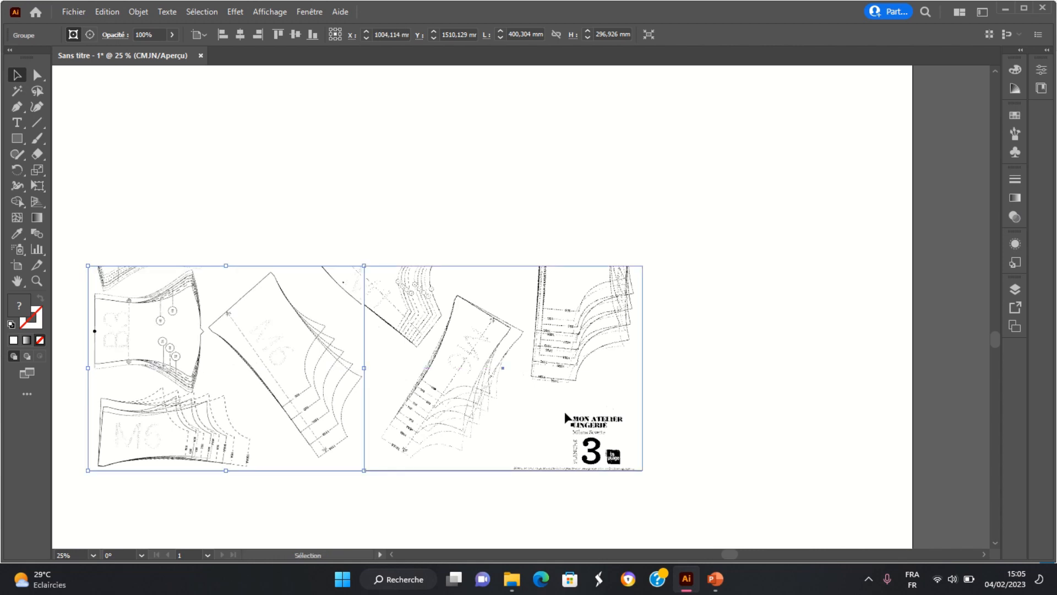
click(793, 397)
Step: Nudge page 1 about 4 mm to the right over page 2 so the M1 piece's outline continues across the seam
scroll(518, 345, up, 1)
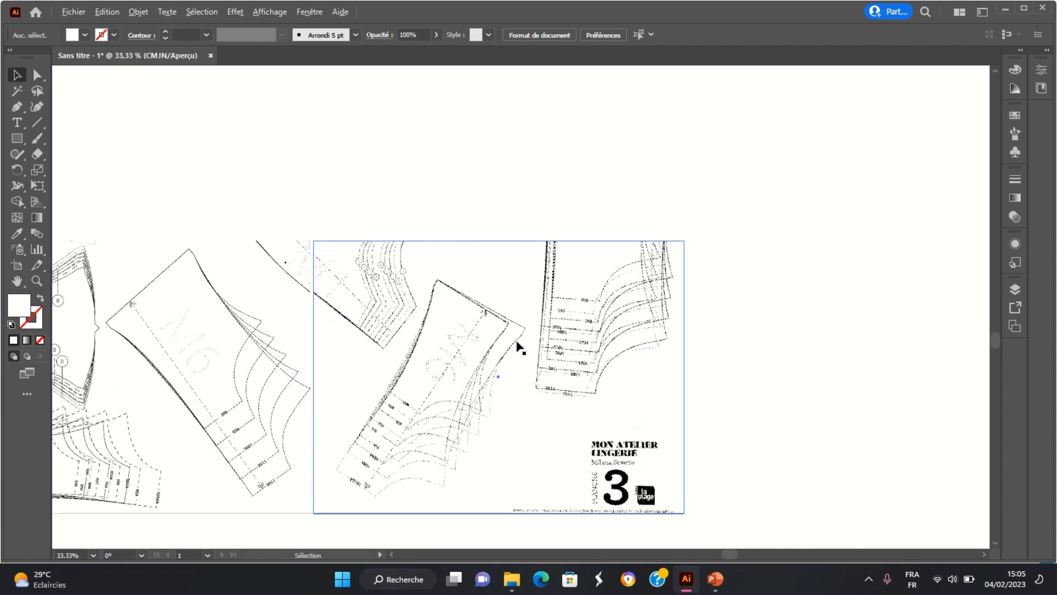
scroll(517, 346, up, 1)
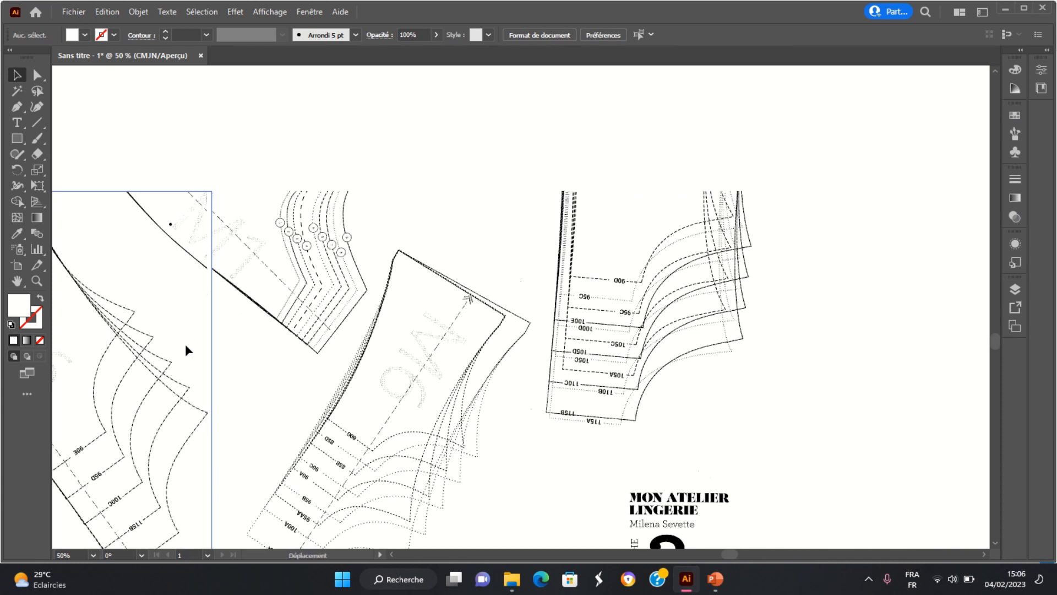
drag(185, 344, 186, 344)
alt+scroll(251, 362, up, 2)
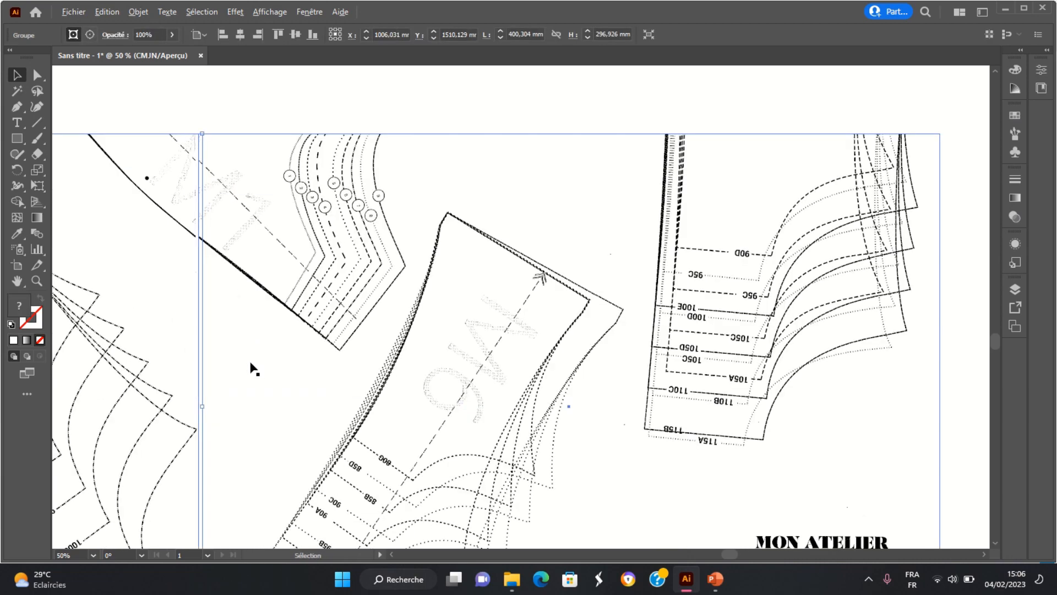
drag(255, 356, 616, 468)
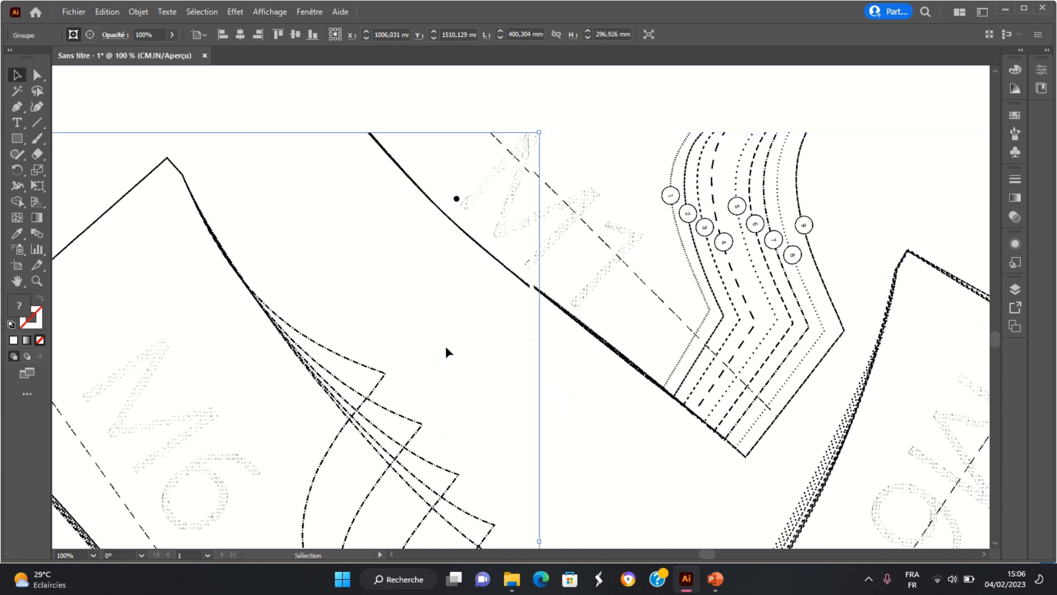
drag(446, 347, 447, 345)
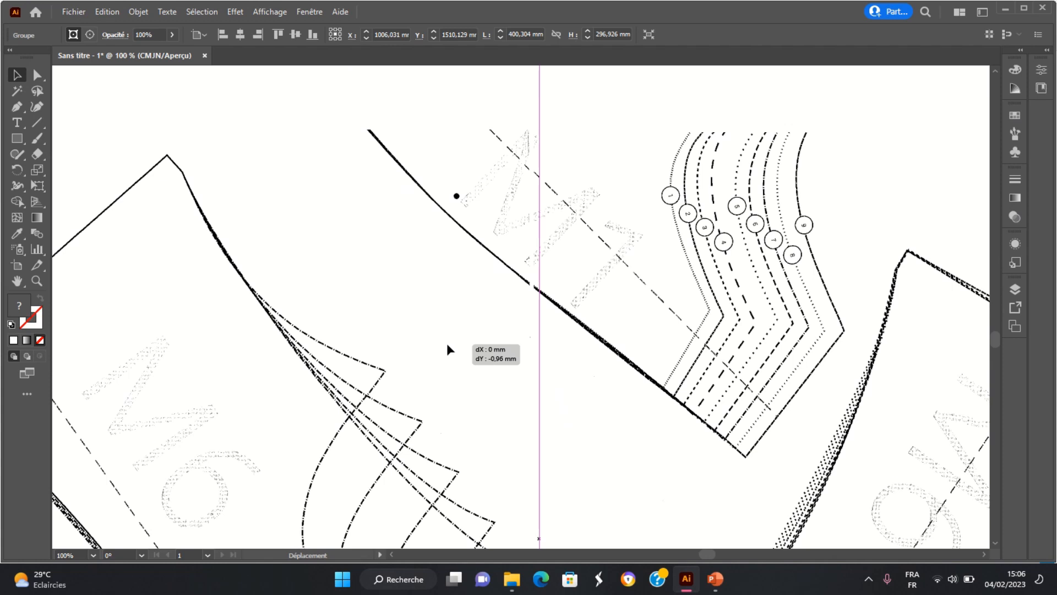
drag(448, 344, 451, 346)
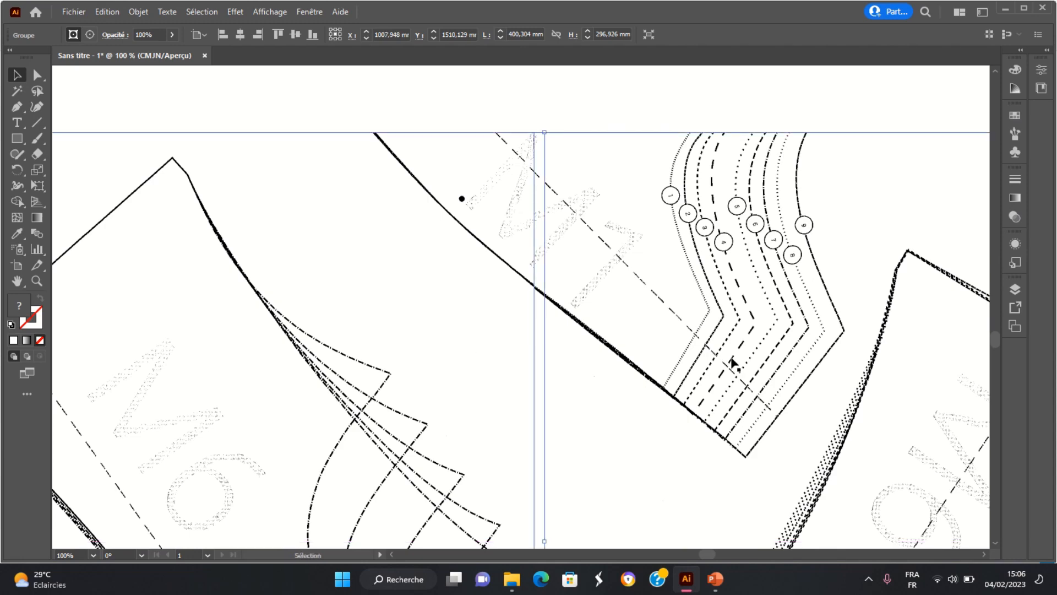
scroll(733, 363, down, 3)
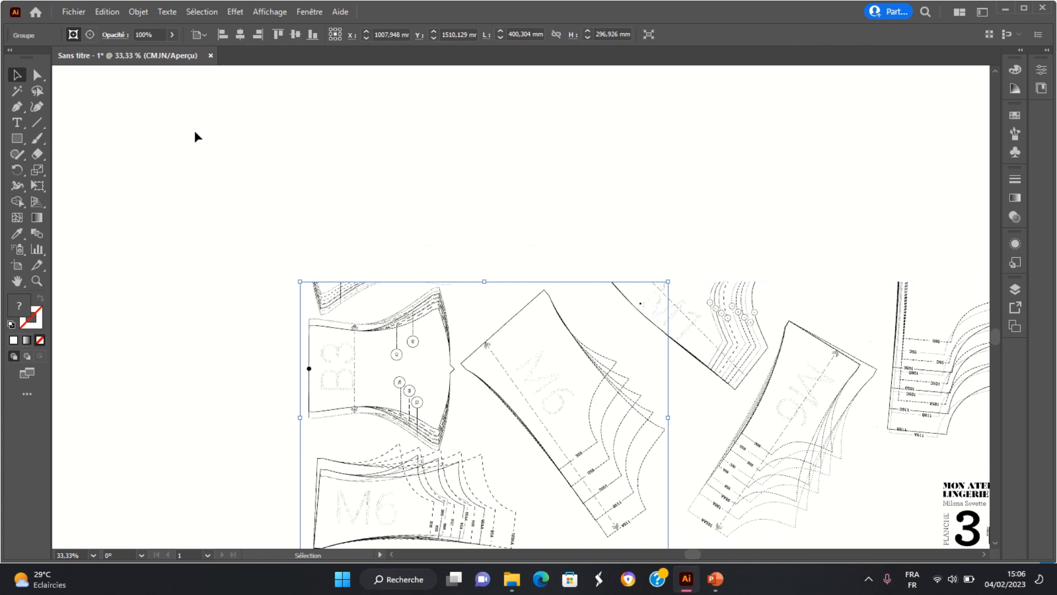
Step: Import page 3 of the Planche 3 PDF, cropped to Support, and place it over the upper part of the two assembled pages
click(73, 11)
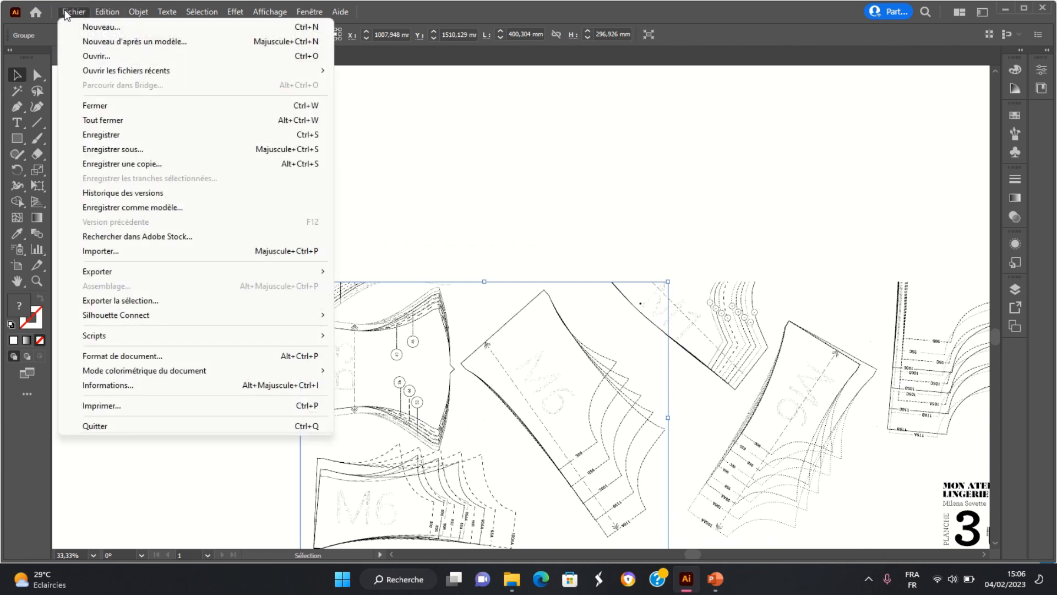
click(118, 252)
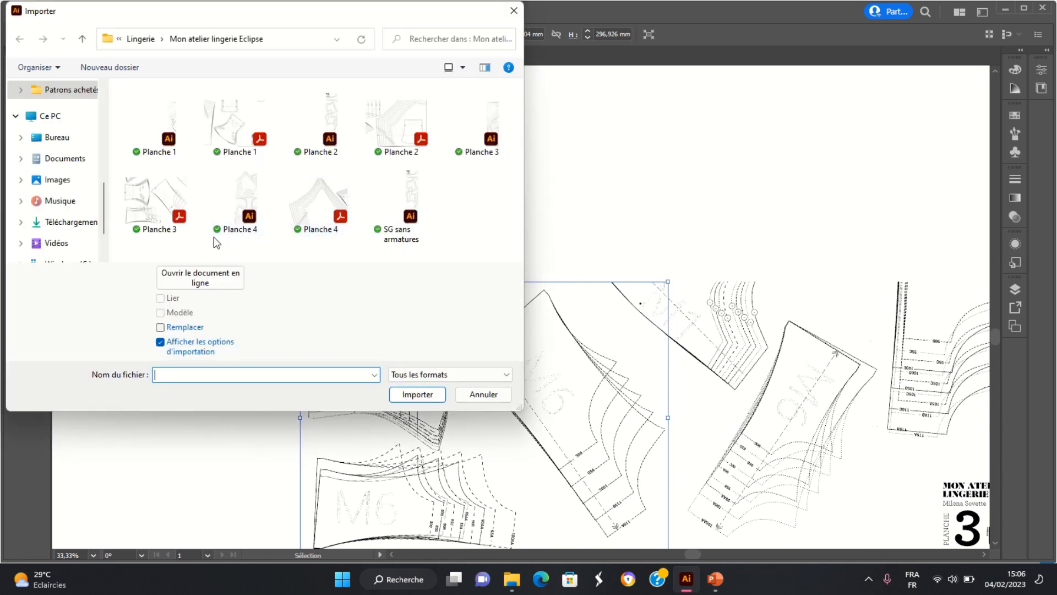
click(156, 199)
click(417, 395)
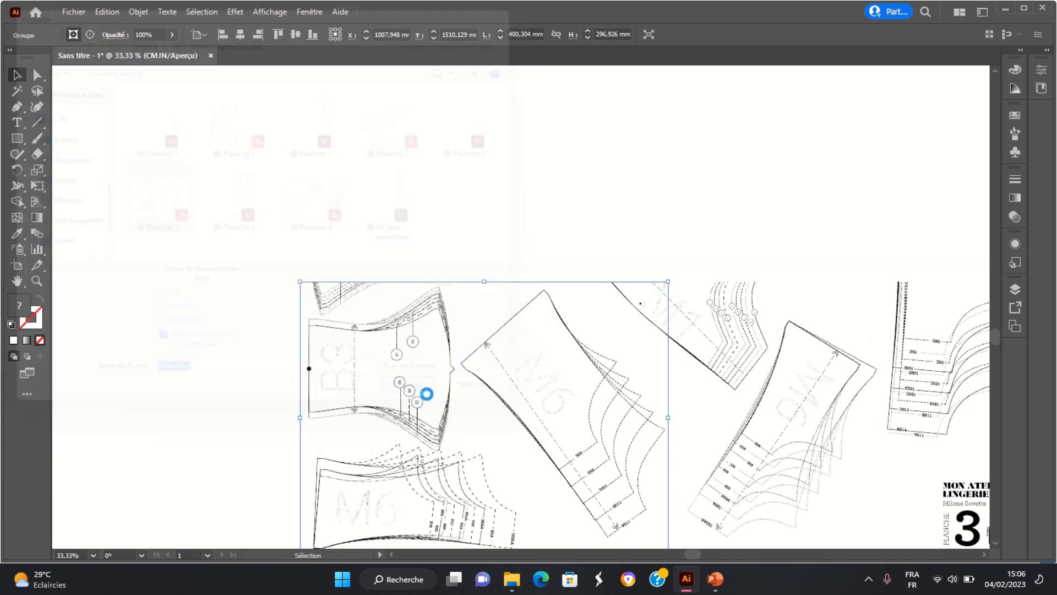
click(505, 274)
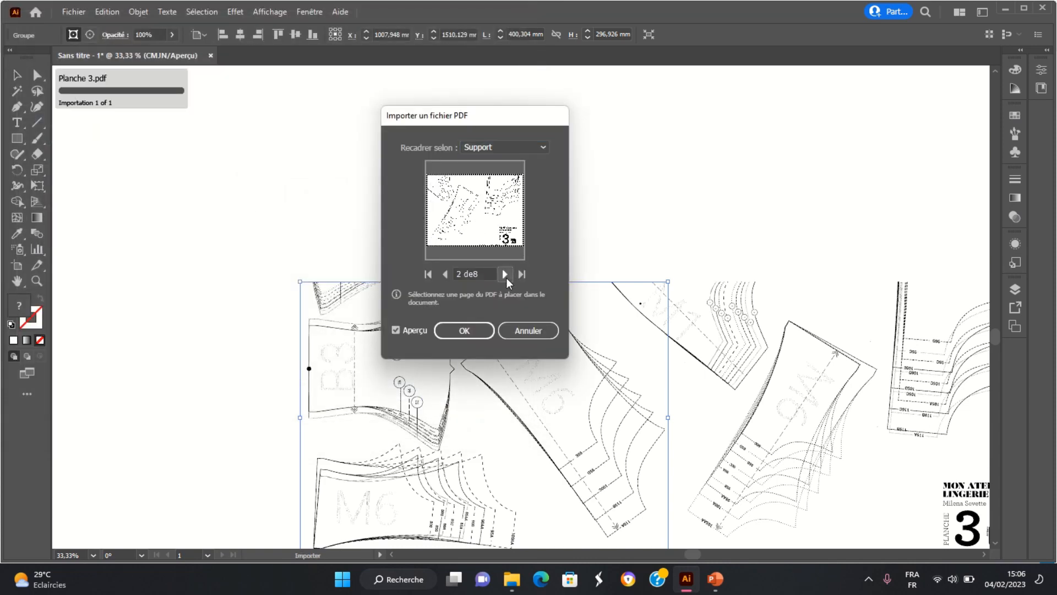
click(505, 275)
click(478, 332)
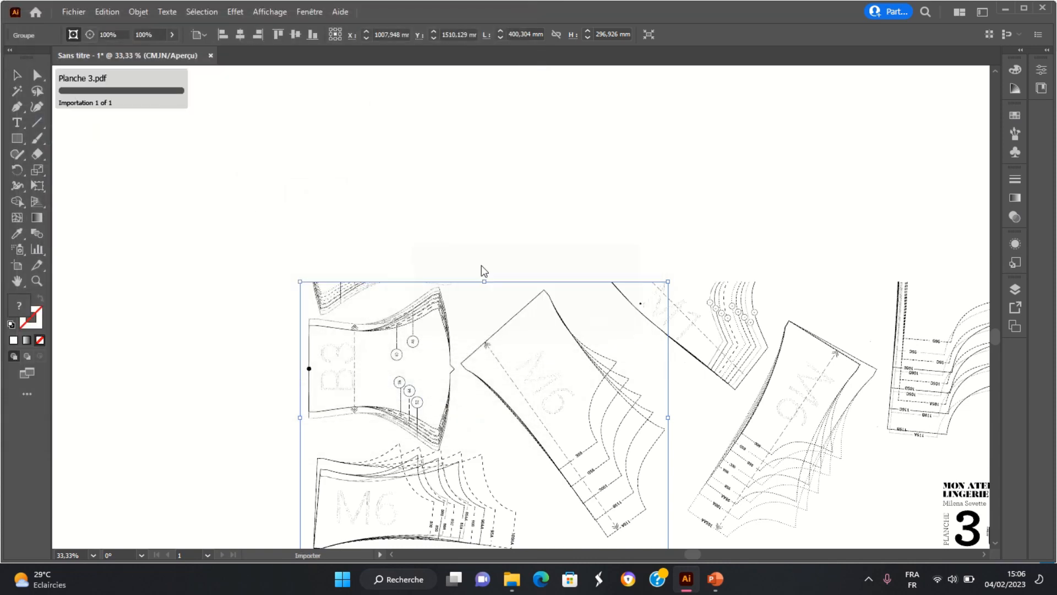
click(481, 79)
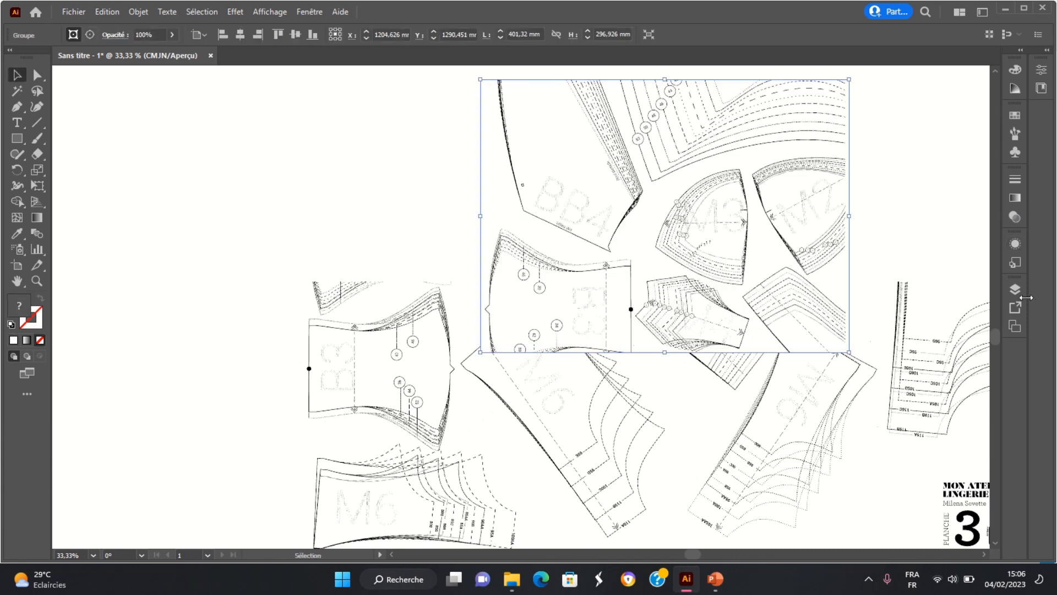
Step: Move page 3 directly above page 1, aligning their side edges and bringing the B3 piece's halves together at the seam
drag(659, 170, 481, 103)
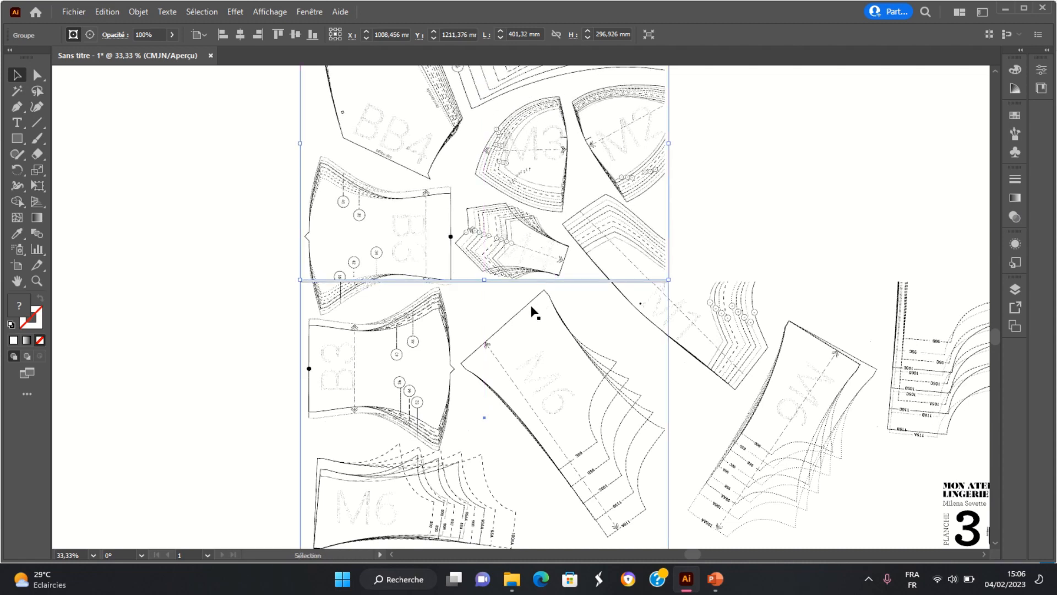
scroll(531, 306, up, 3)
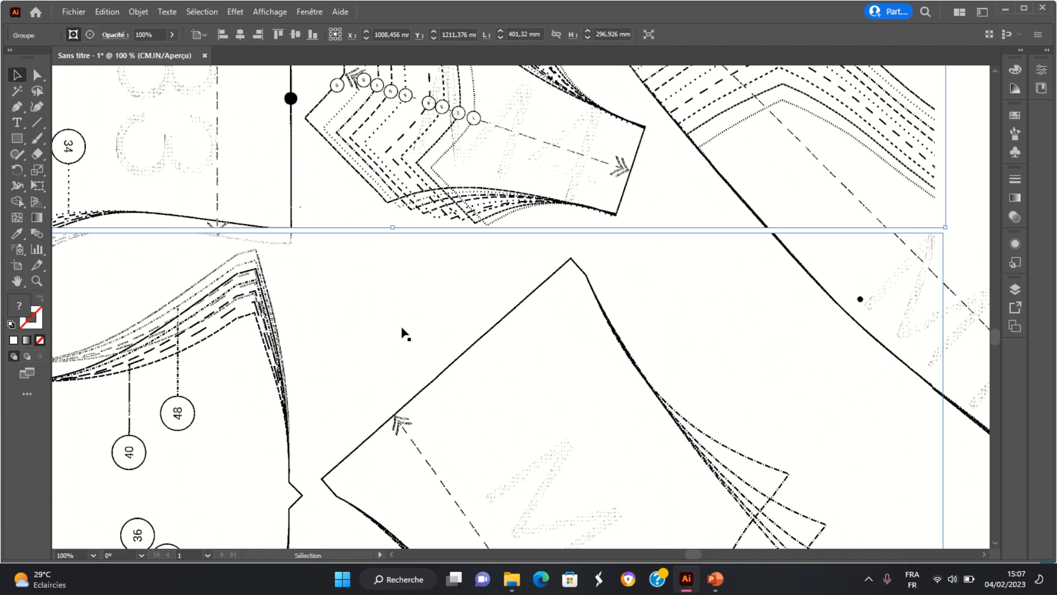
key(space)
drag(337, 307, 567, 309)
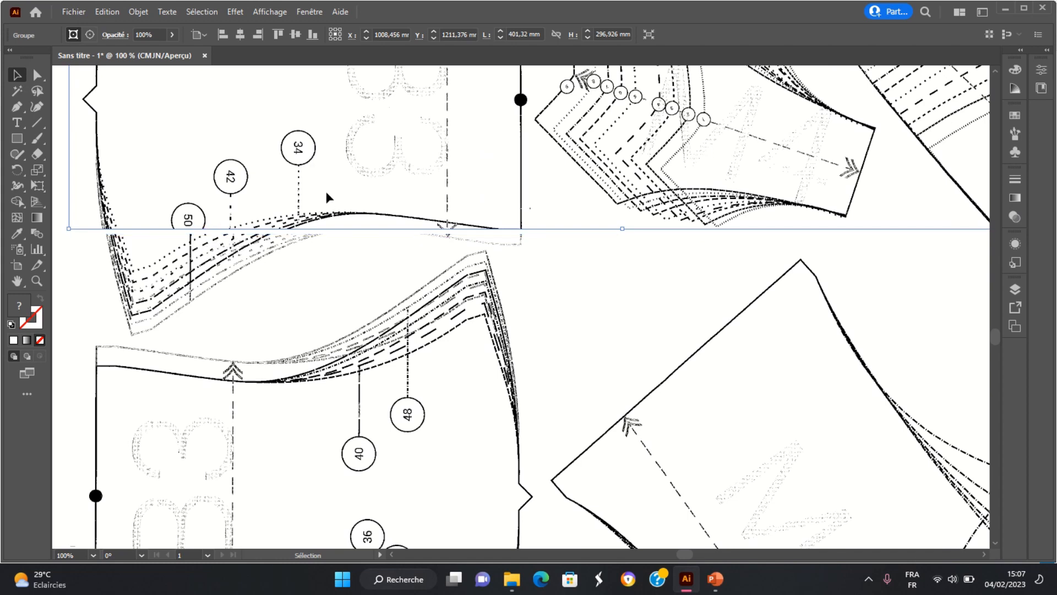
Step: Try small shifts of page 3 to match the B3 lines with page 1 and leave it about 1 mm higher
drag(327, 195, 326, 198)
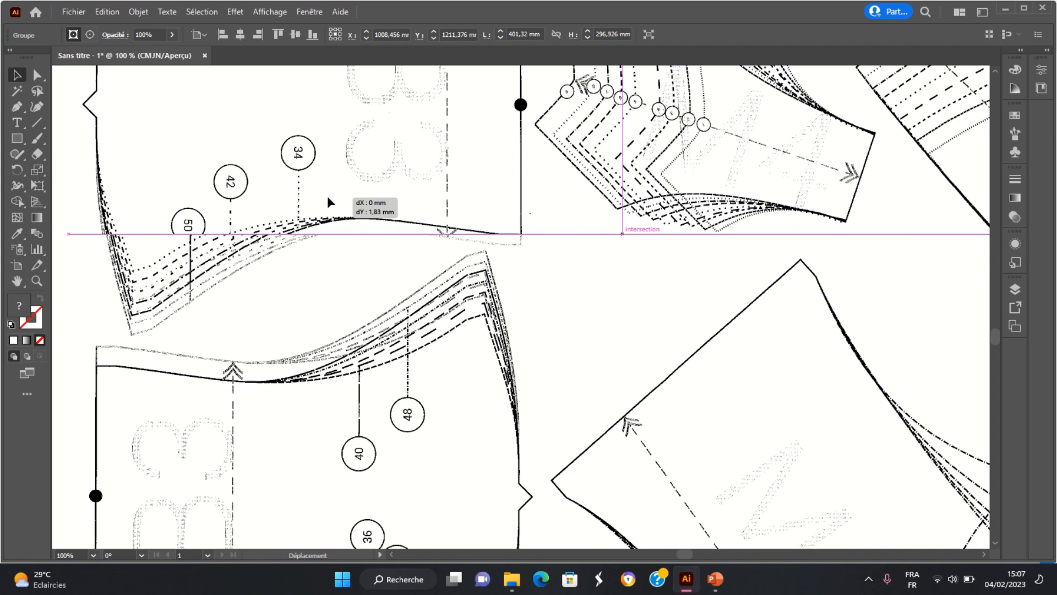
drag(327, 196, 322, 184)
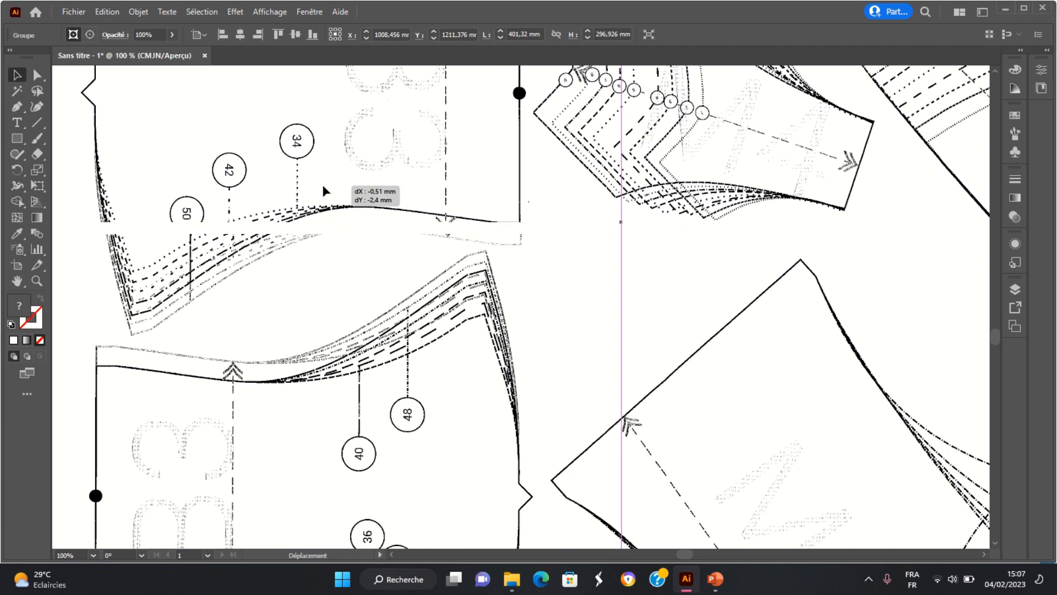
drag(325, 186, 326, 186)
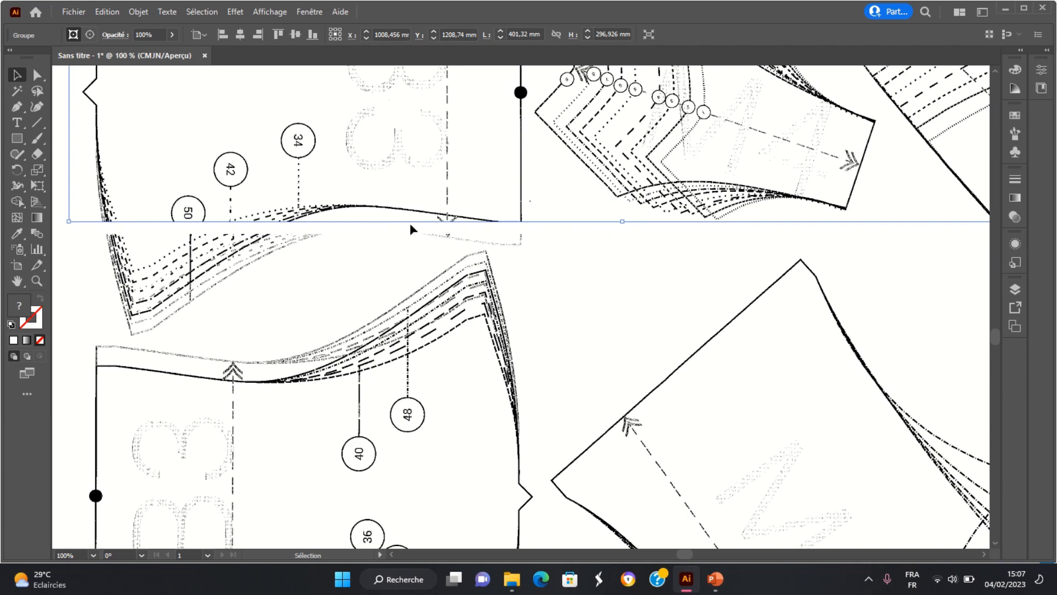
scroll(329, 259, up, 3)
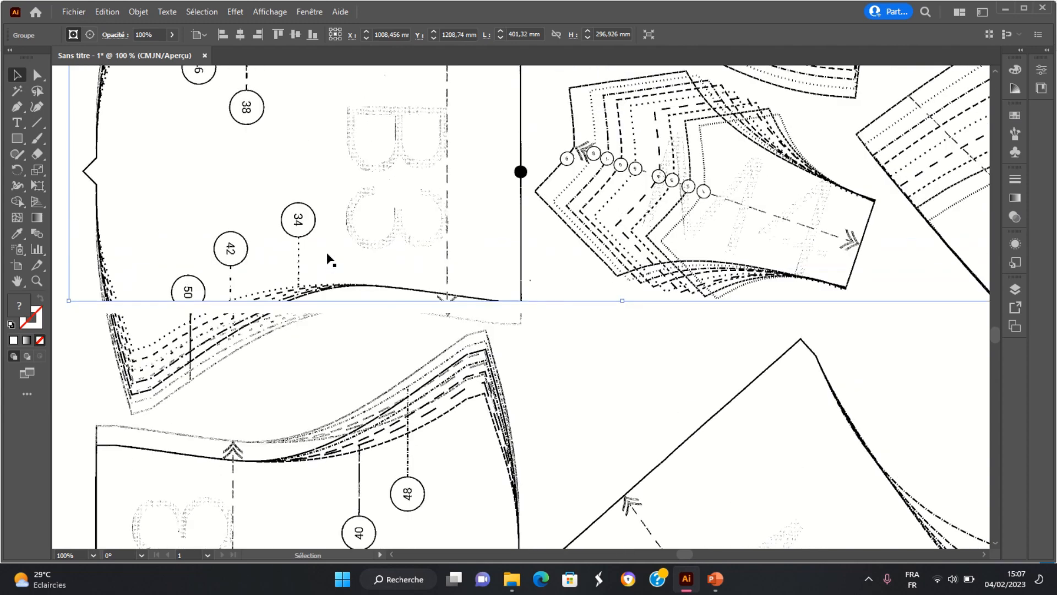
scroll(329, 258, up, 3)
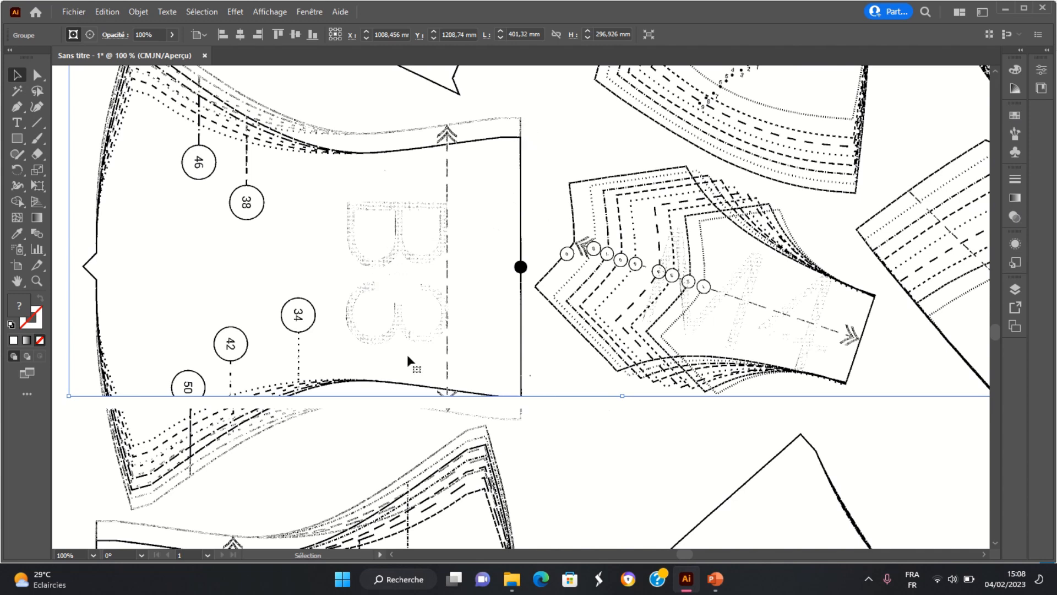
drag(378, 312, 378, 319)
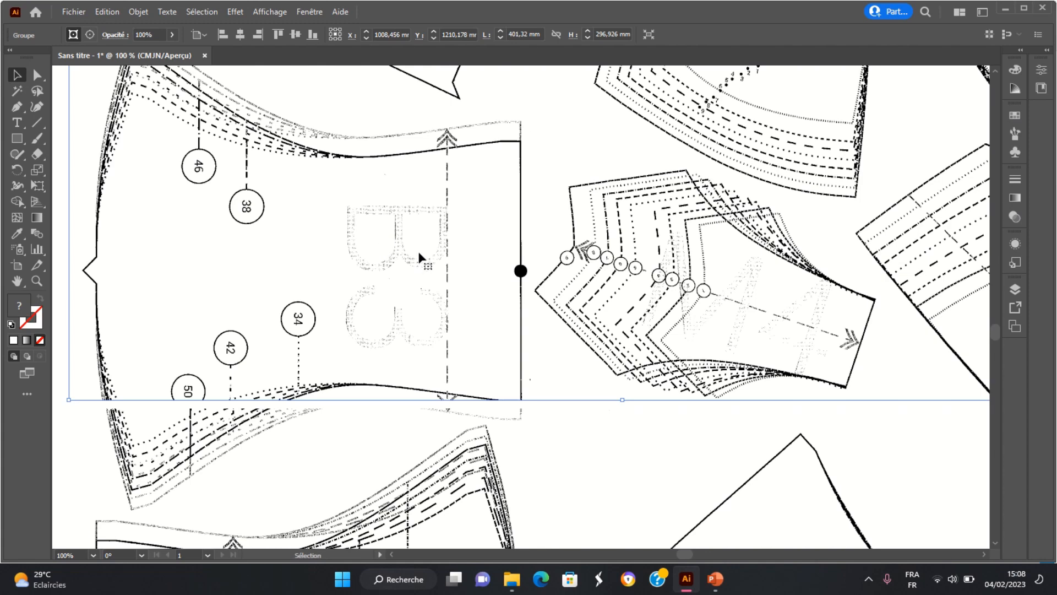
scroll(418, 256, down, 5)
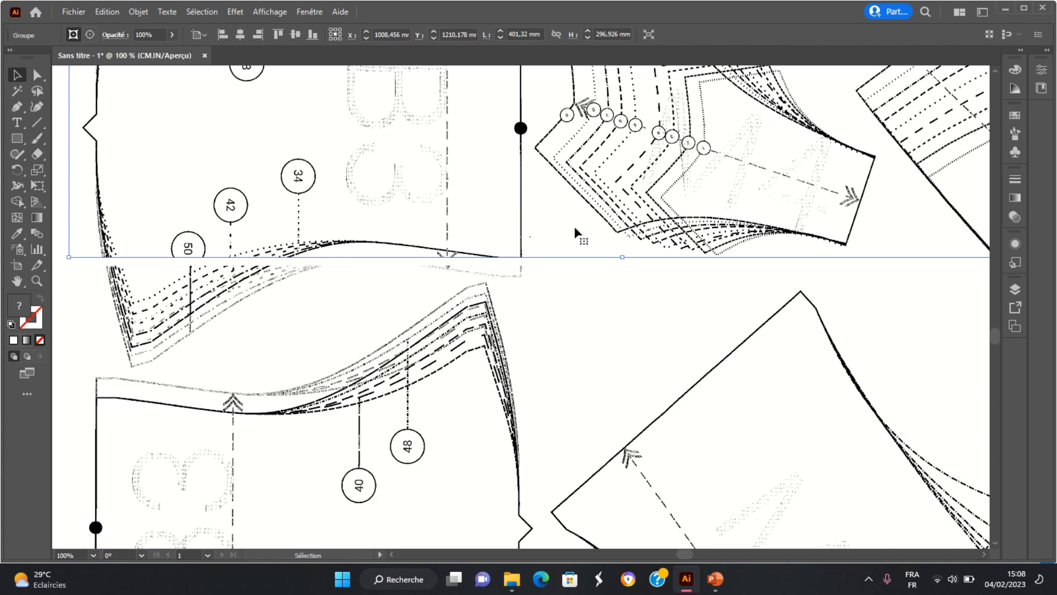
scroll(574, 226, down, 3)
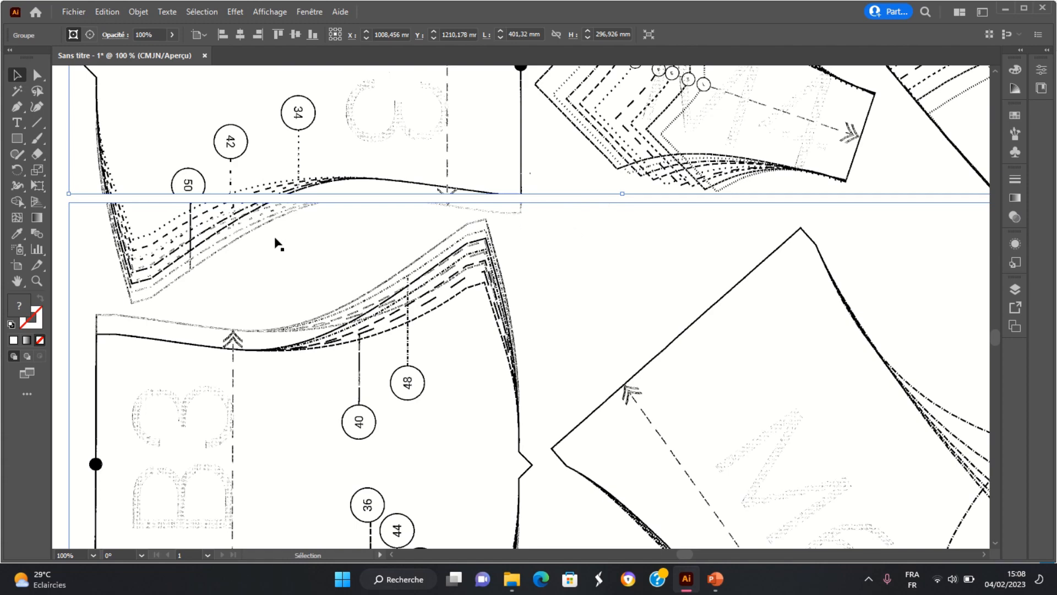
Step: Deselect page 3 and examine how the three assembled pages fit together and where the fourth one goes
scroll(278, 240, down, 3)
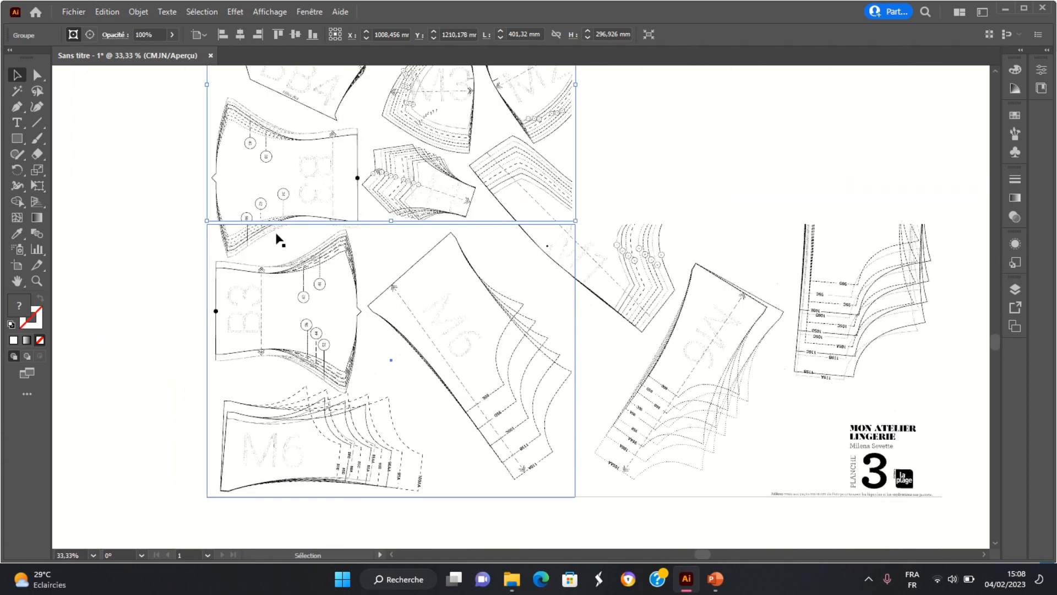
scroll(278, 240, up, 2)
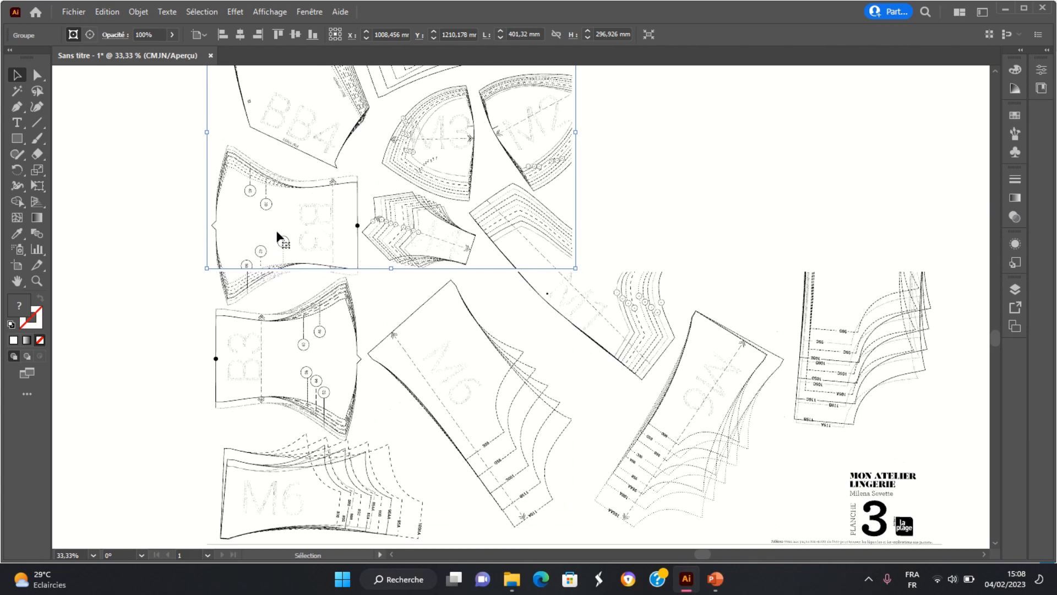
scroll(130, 203, up, 6)
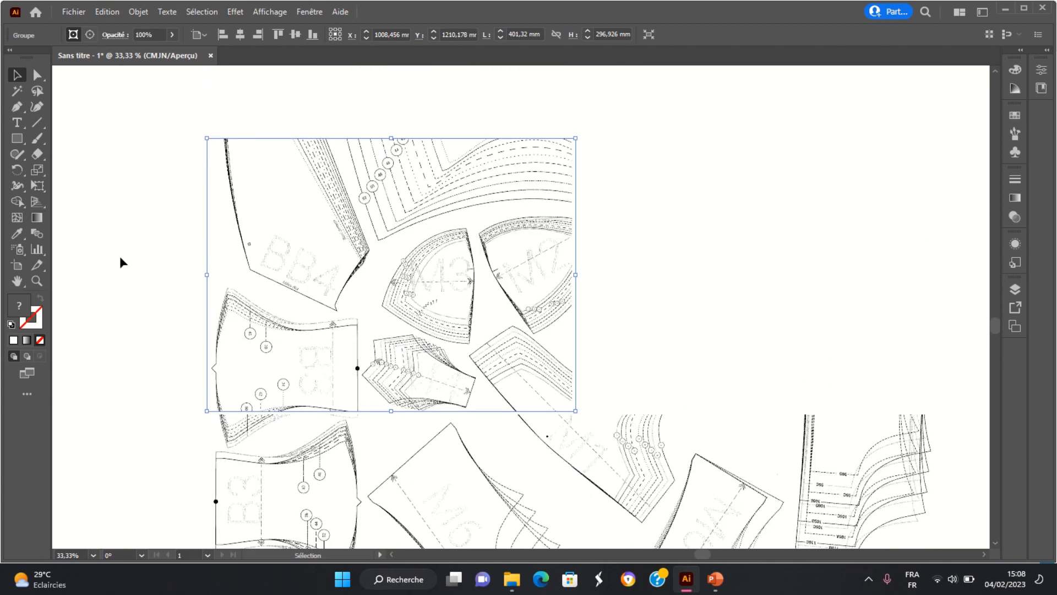
click(154, 251)
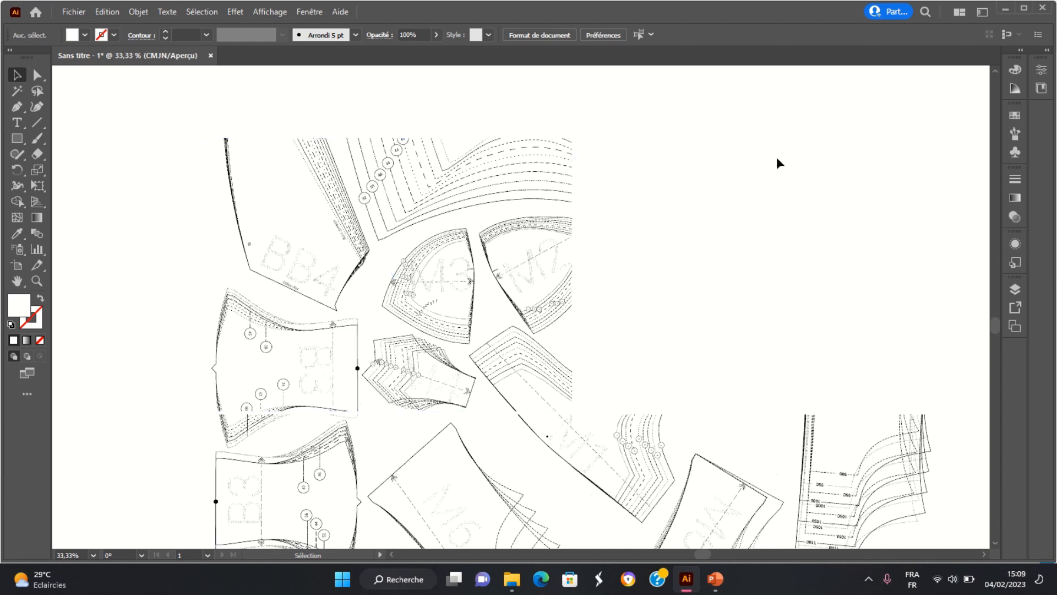
scroll(747, 213, down, 5)
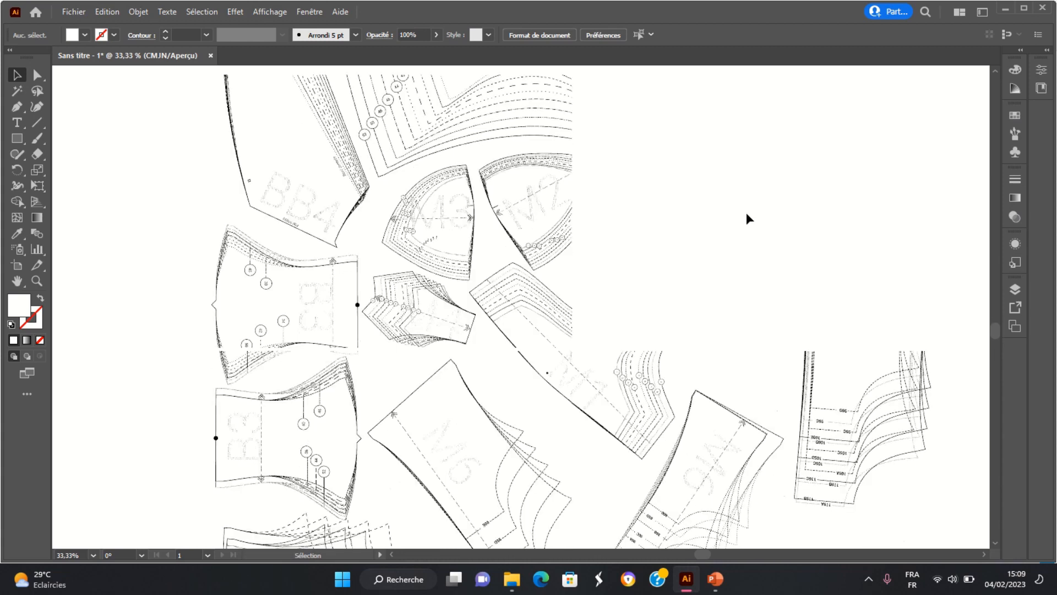
scroll(747, 213, down, 3)
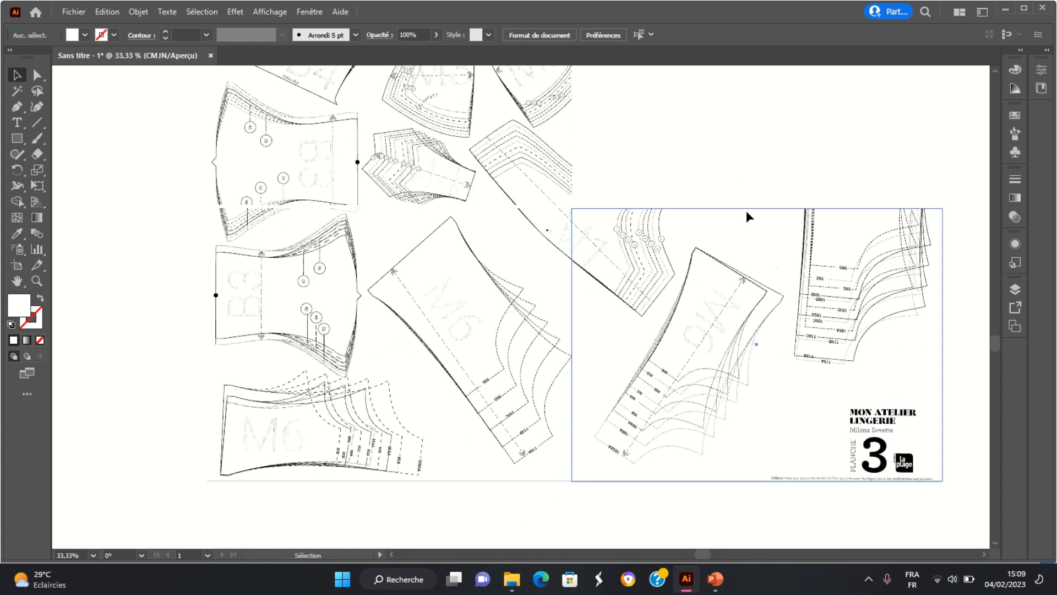
scroll(742, 200, up, 7)
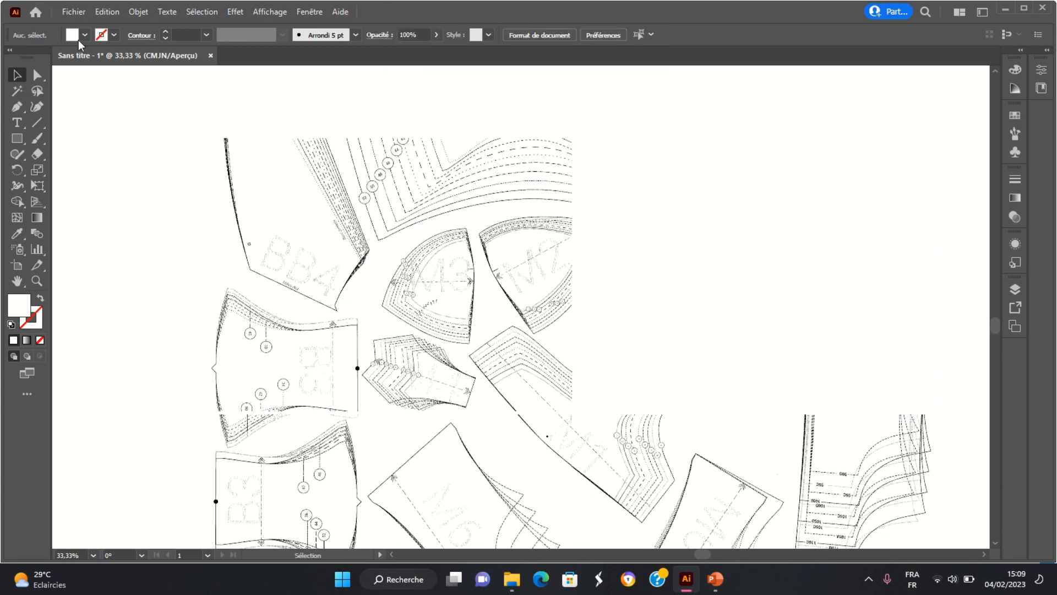
Step: Import page 4 of the Planche 3 PDF, cropped to Support, and place it beside page 3 in the area above page 2
click(75, 13)
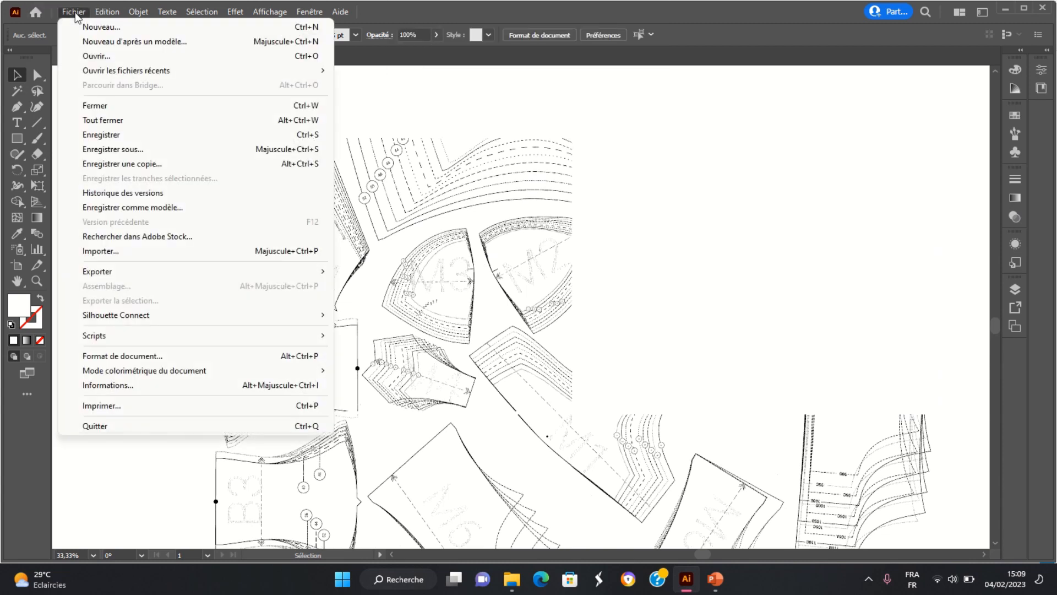
click(139, 252)
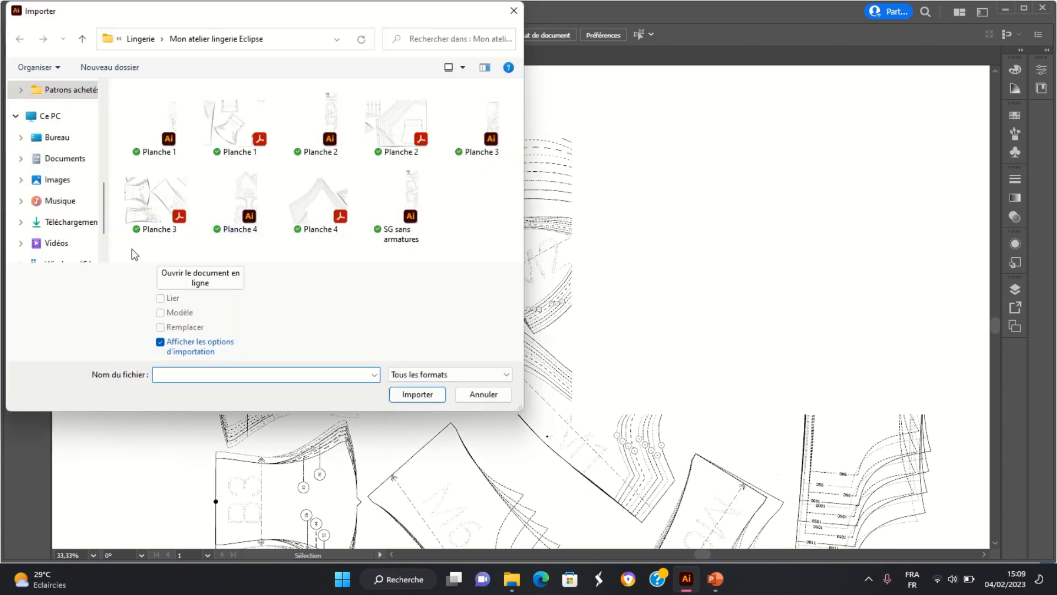
click(138, 200)
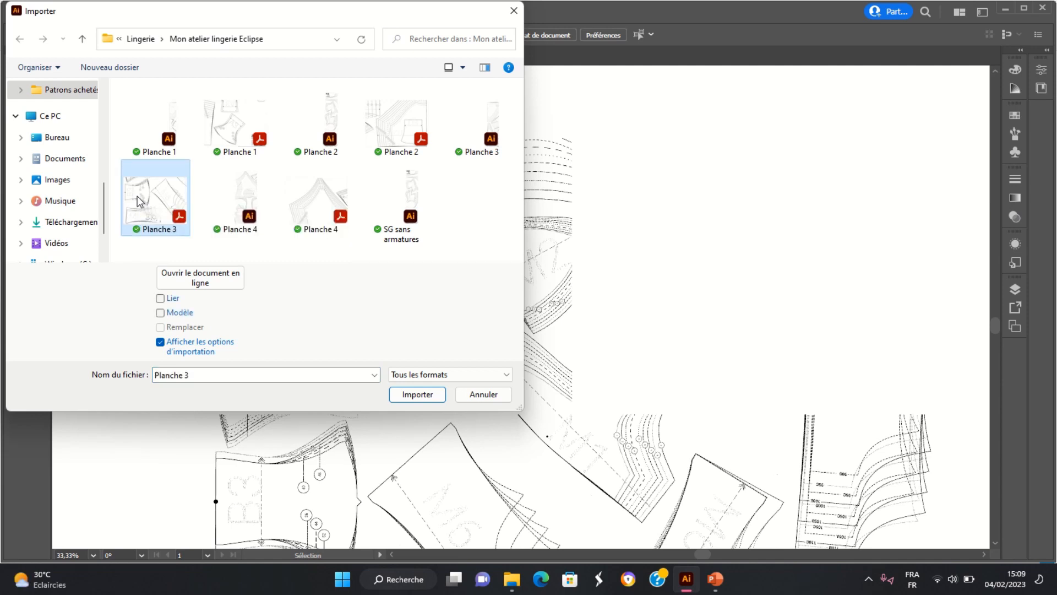
click(417, 394)
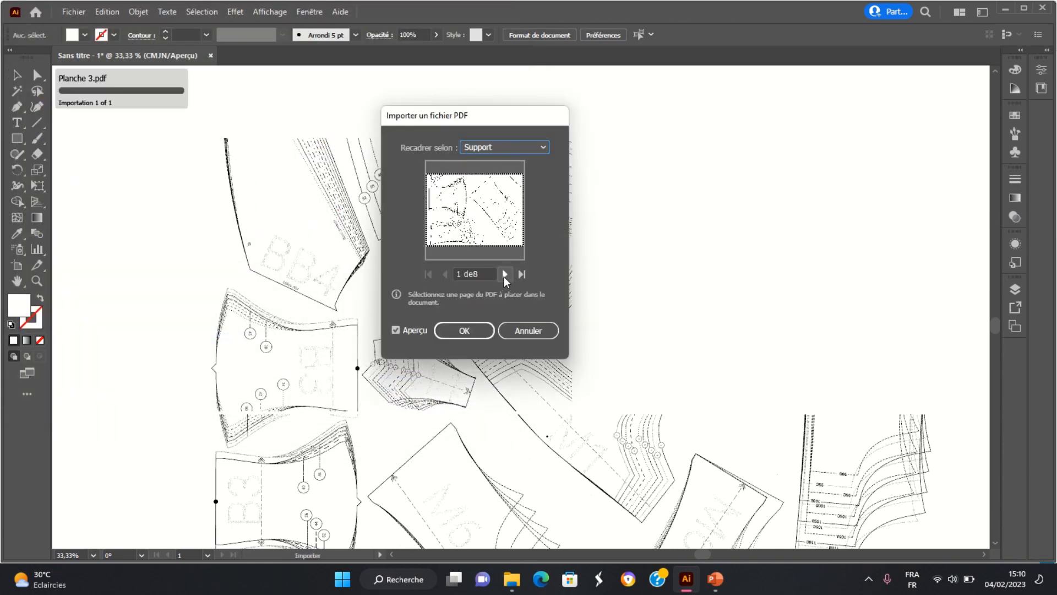
click(504, 277)
click(504, 276)
click(504, 275)
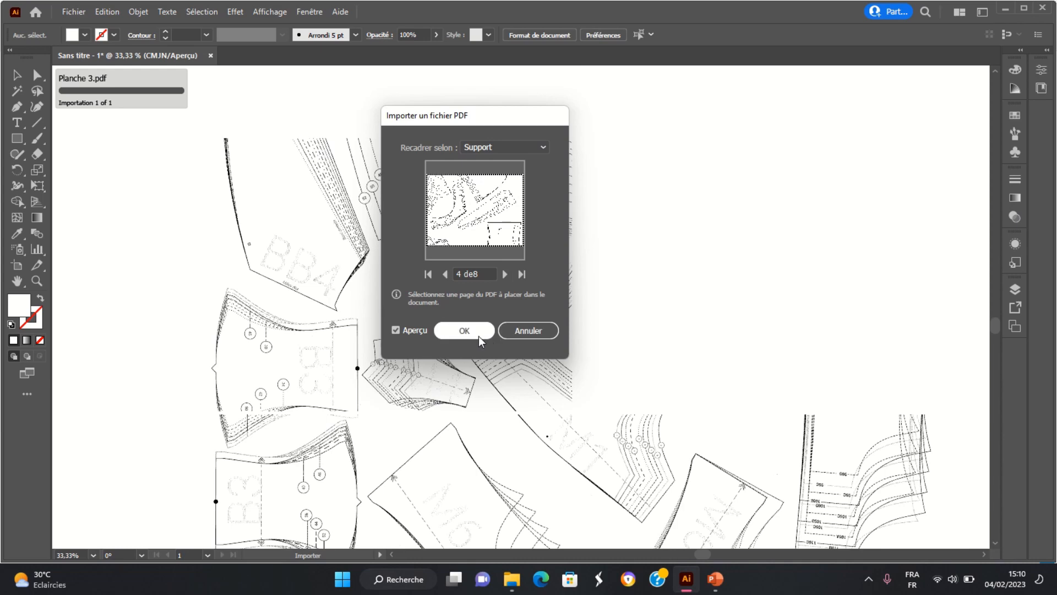
click(478, 333)
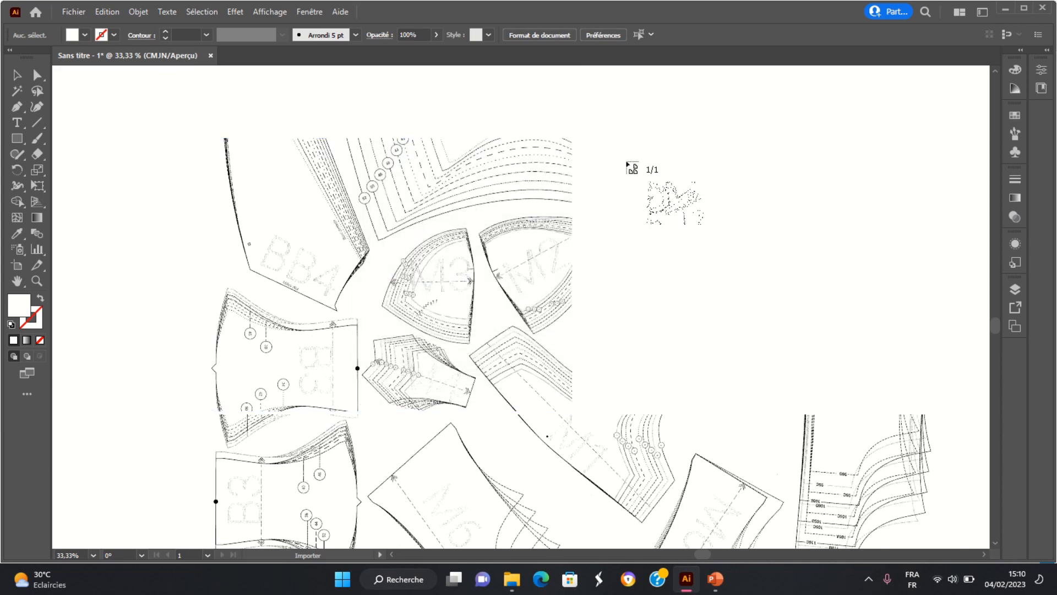
click(625, 154)
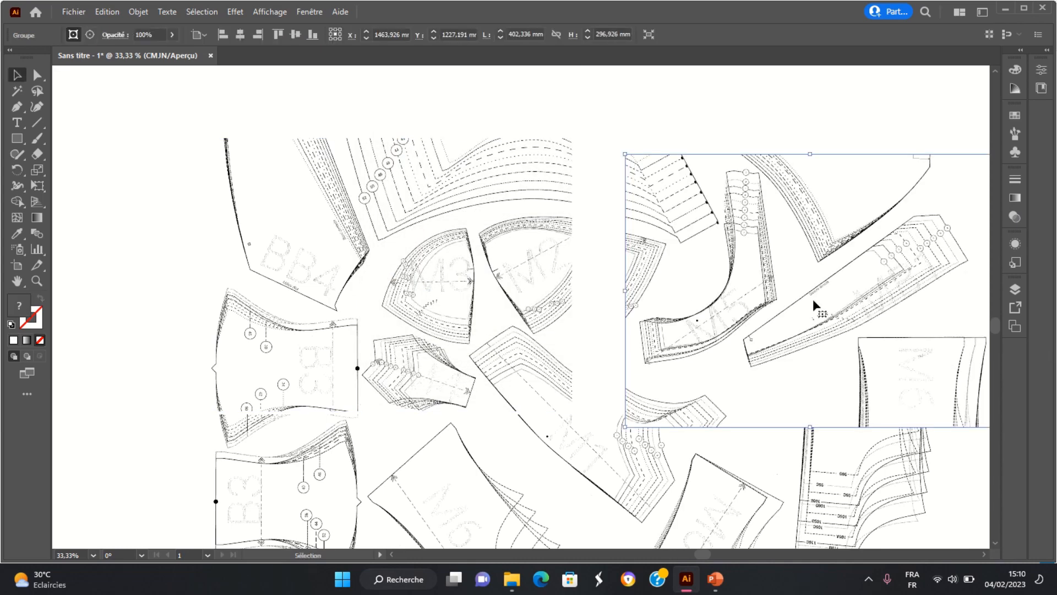
Step: Move page 4 against page 3, level with its lower edge, and shift it about 4 mm further left to join the M2 and M1 lines
drag(813, 300, 765, 284)
scroll(844, 382, up, 2)
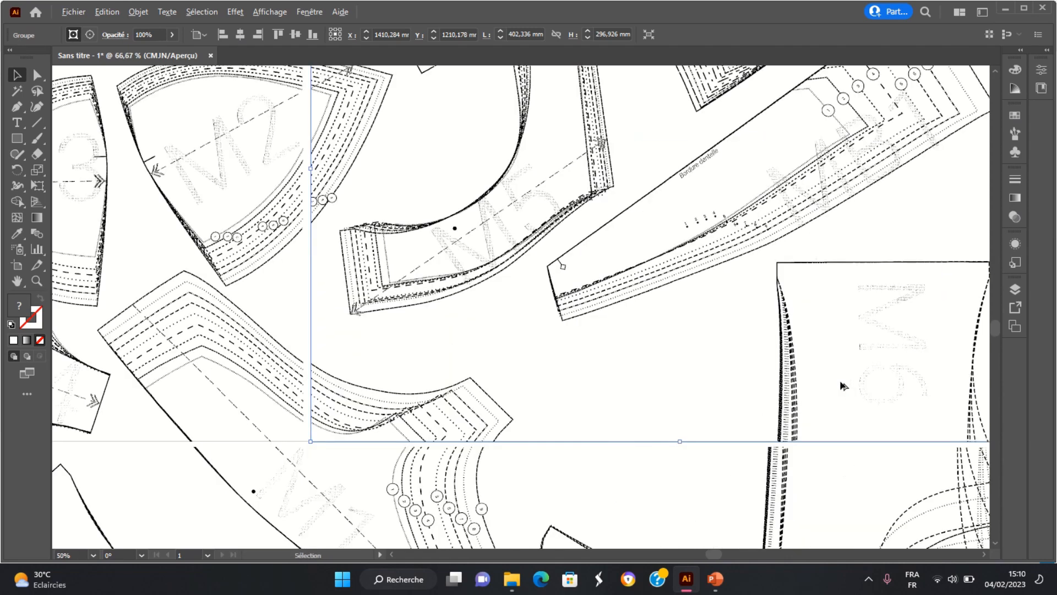
drag(767, 369, 764, 369)
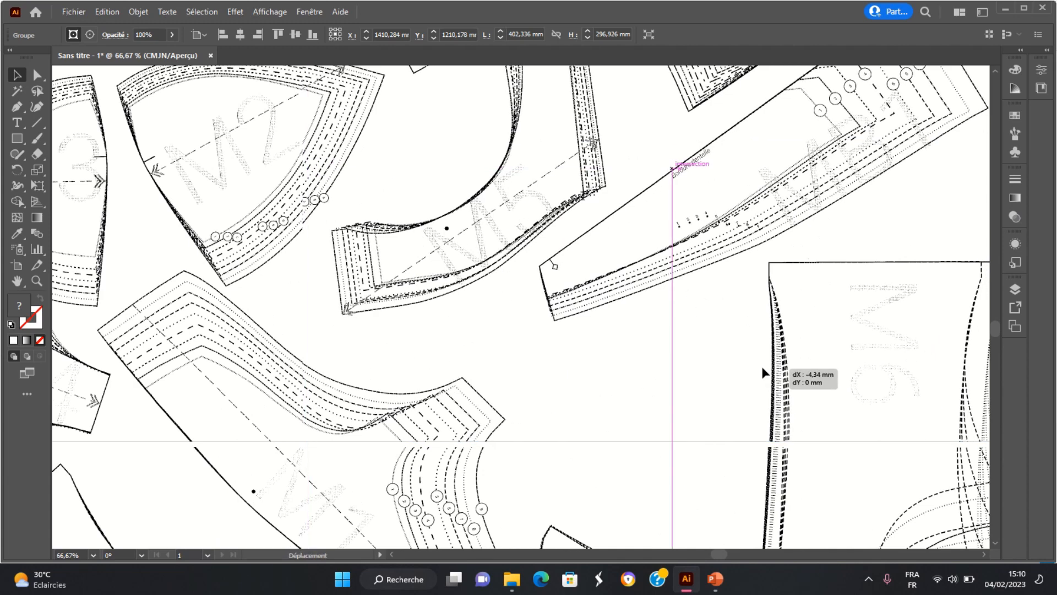
drag(762, 369, 763, 368)
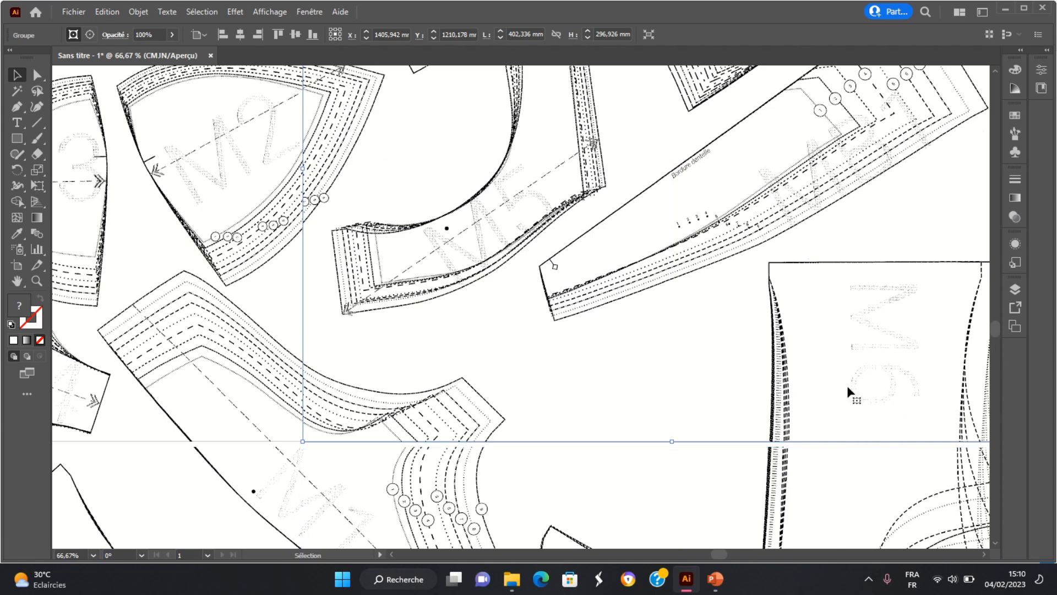
drag(840, 407, 841, 406)
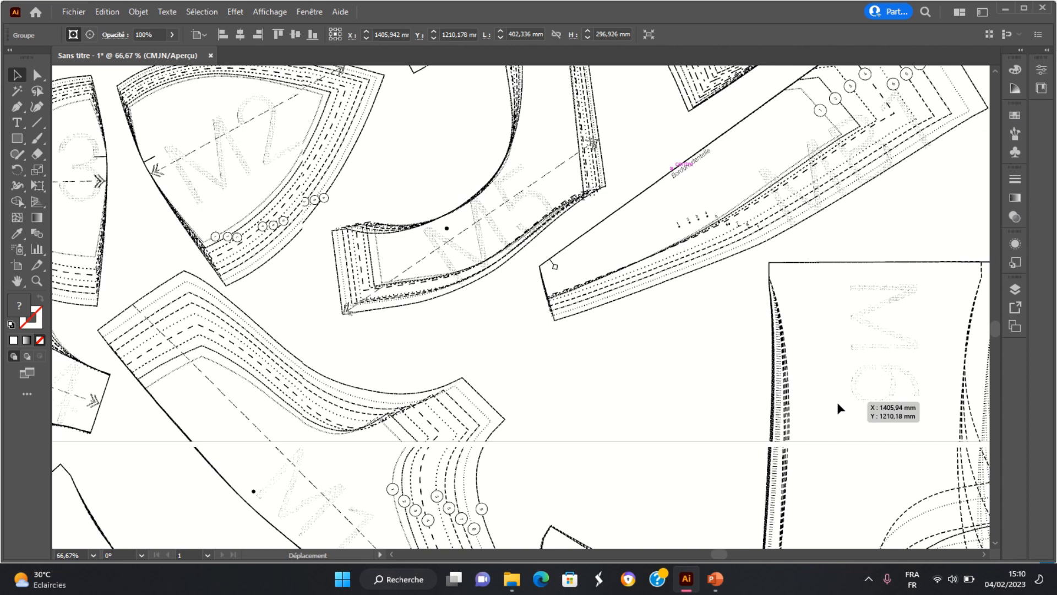
drag(839, 409, 839, 408)
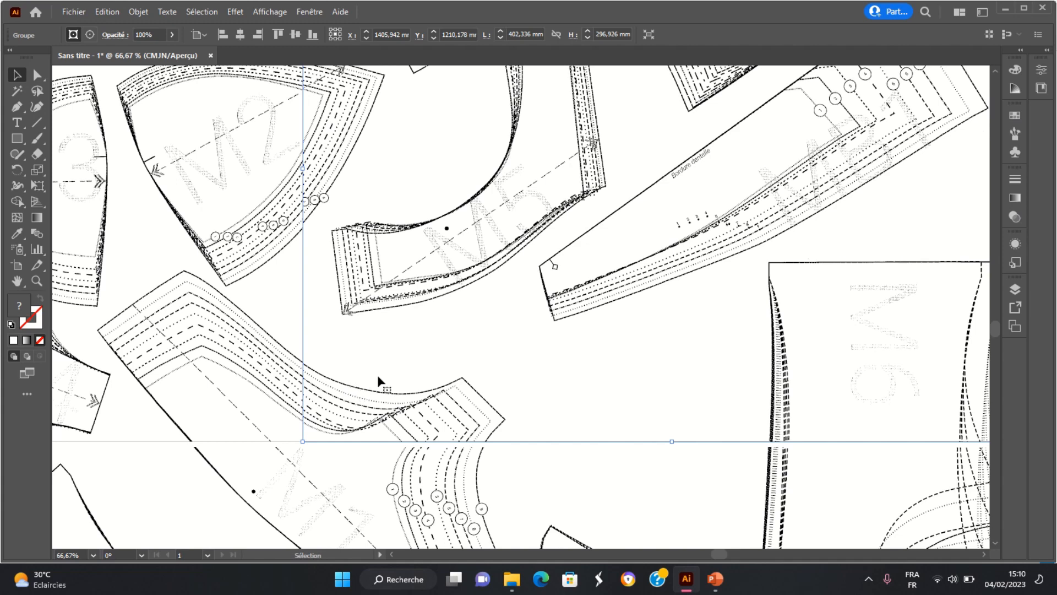
Step: Try page 4 about 2 mm further right to line up the M2 and M1 lines across the seam with page 3
drag(380, 365, 382, 363)
scroll(383, 368, up, 1)
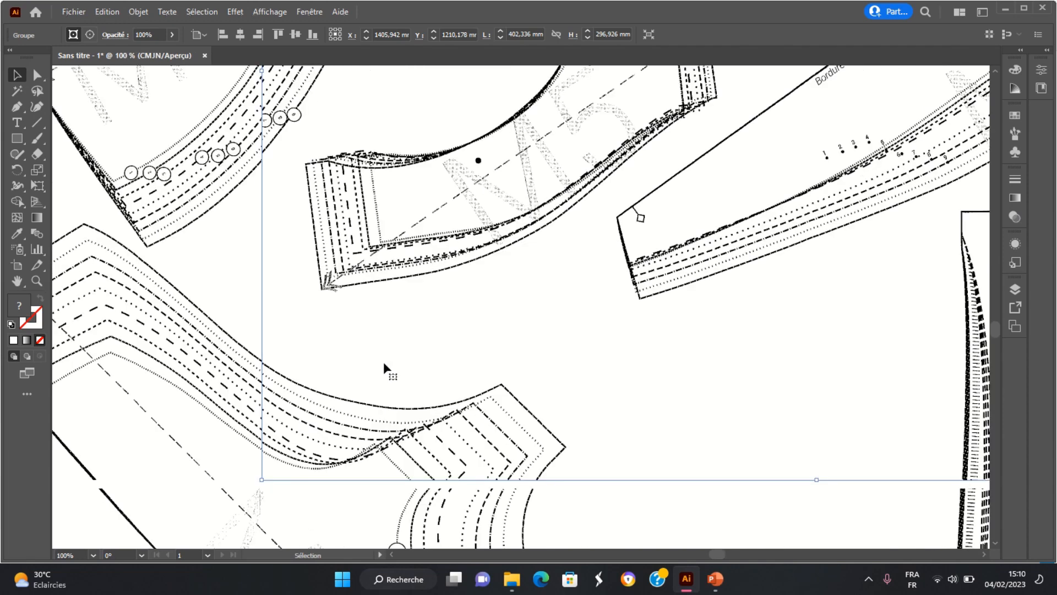
drag(293, 211, 299, 215)
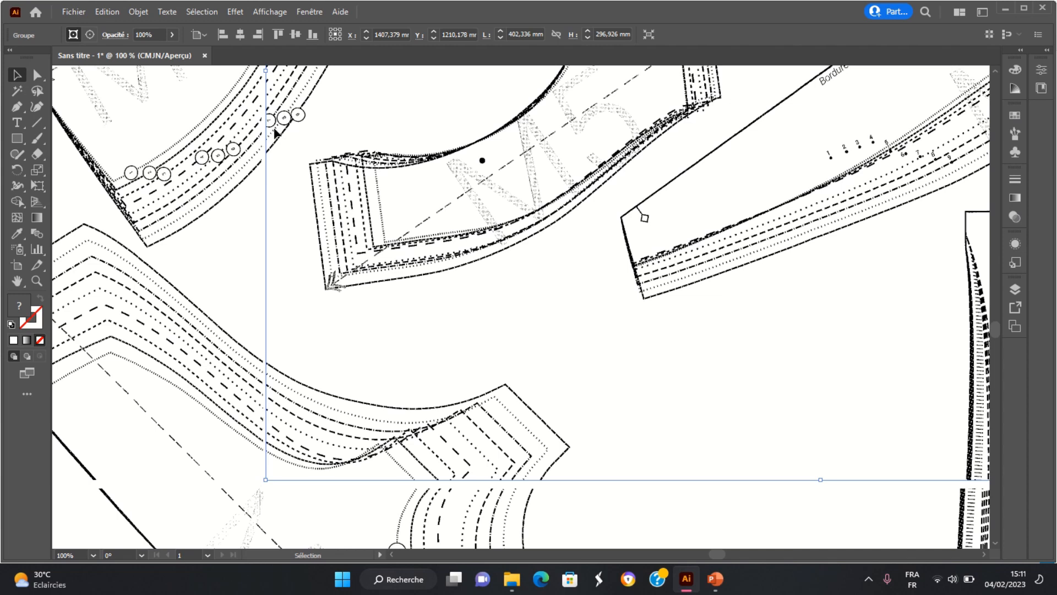
drag(273, 130, 277, 130)
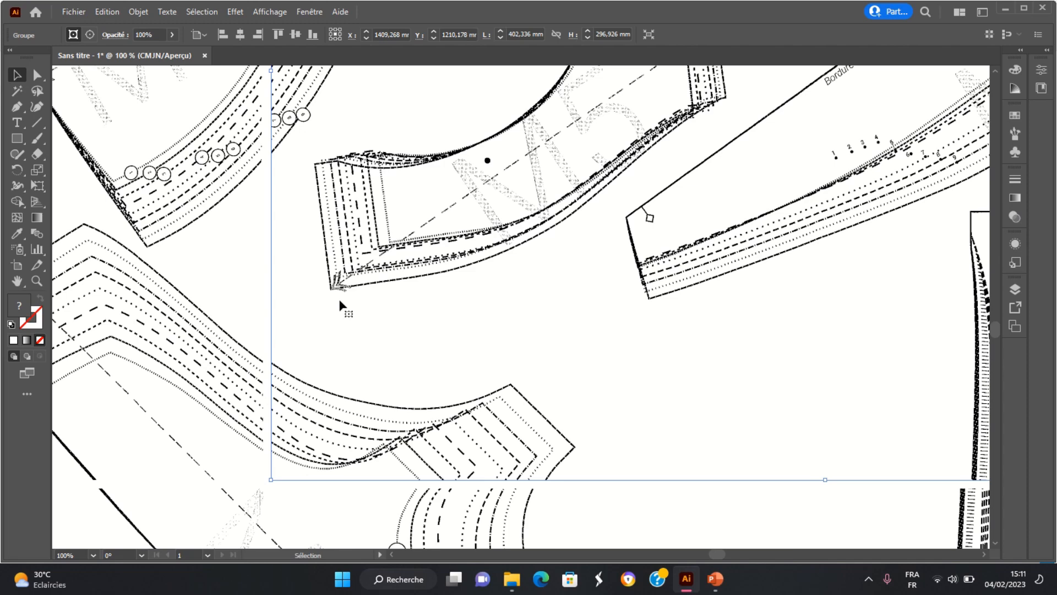
scroll(342, 304, up, 1)
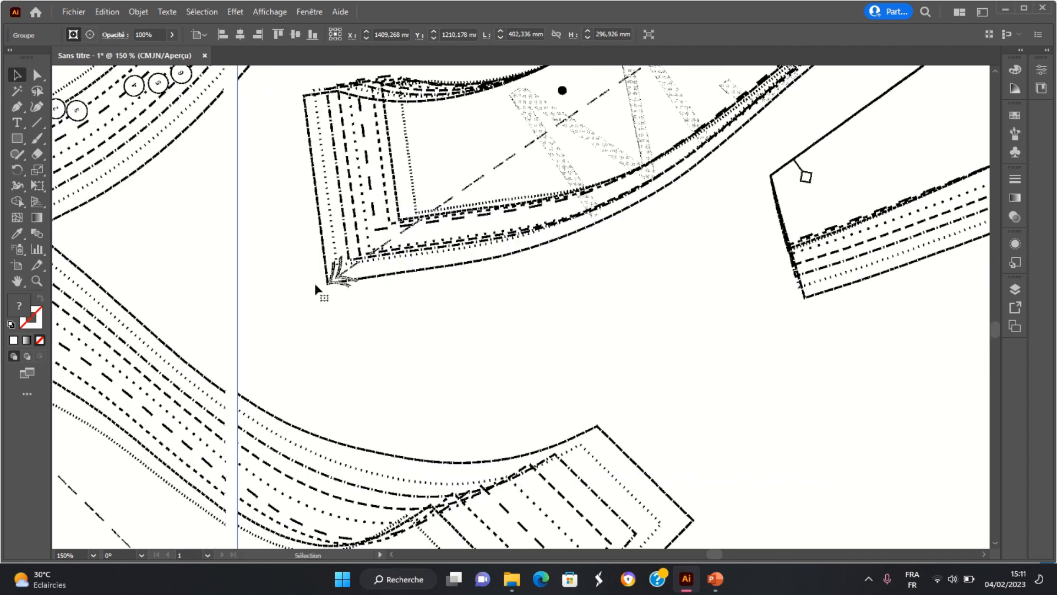
scroll(315, 283, up, 4)
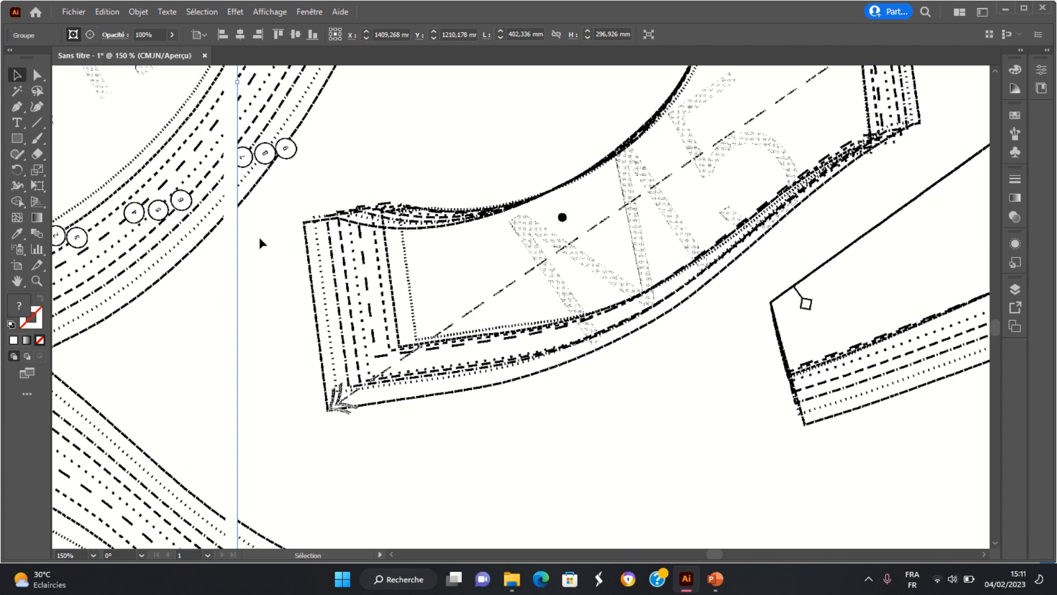
drag(260, 239, 254, 238)
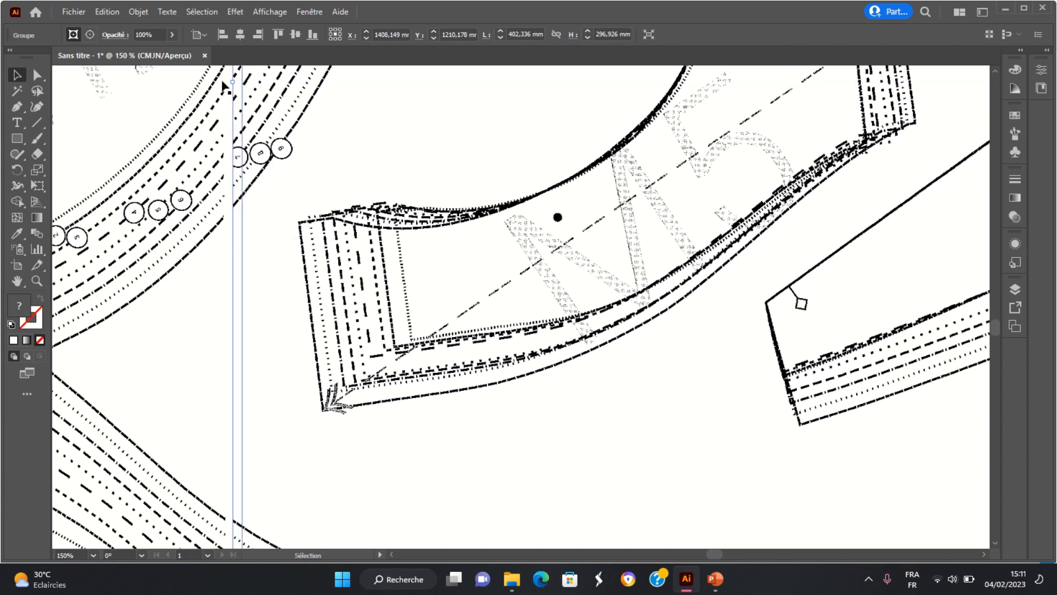
scroll(251, 205, down, 5)
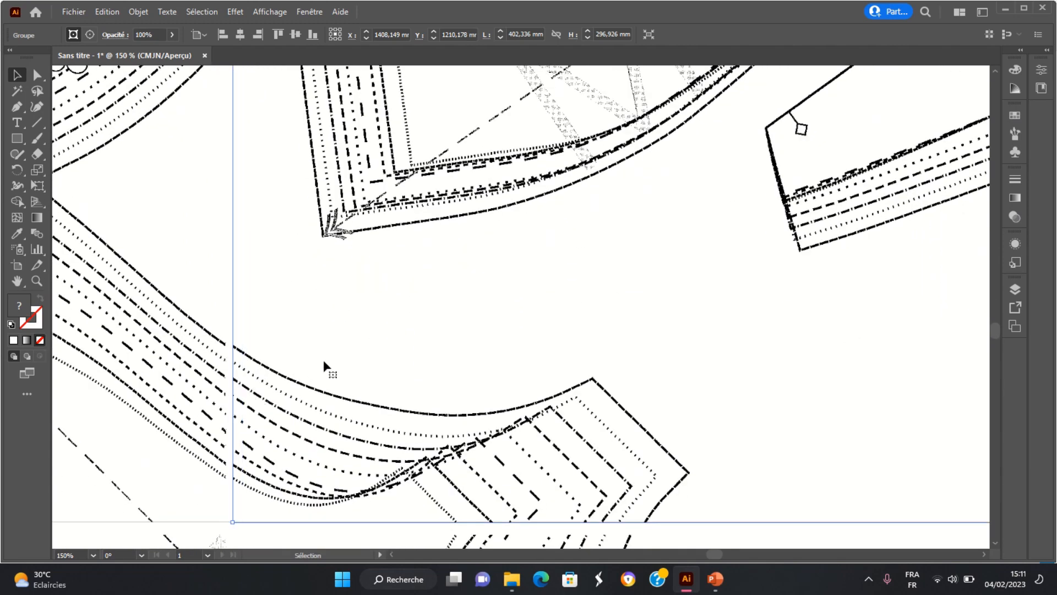
Step: Shift page 4 about 3 mm left and 0.8 mm down to match the M1 outlines with page 2 below
drag(633, 477, 417, 442)
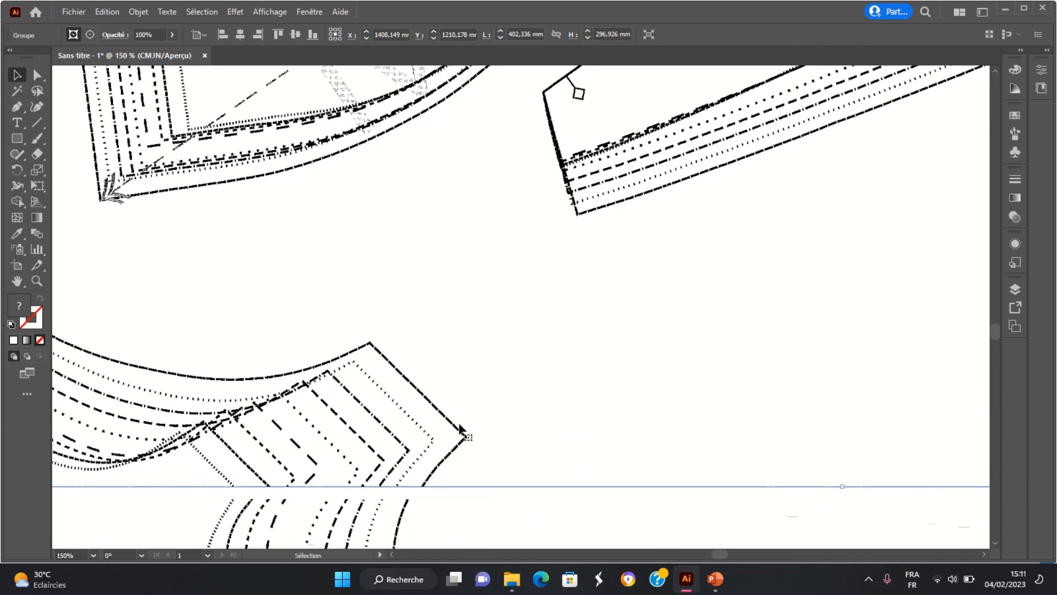
drag(658, 421, 651, 422)
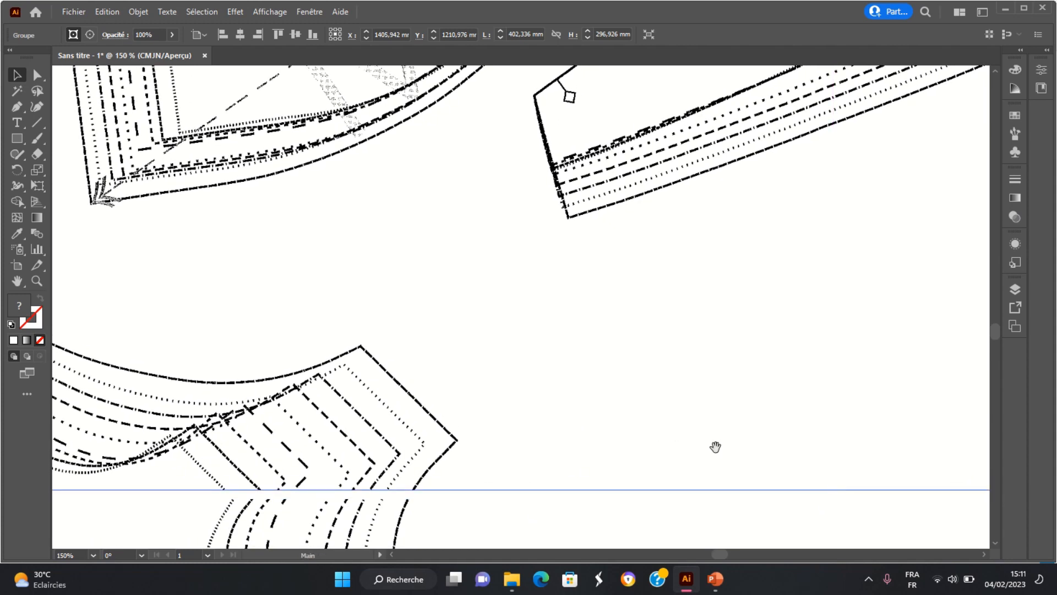
drag(714, 443, 547, 389)
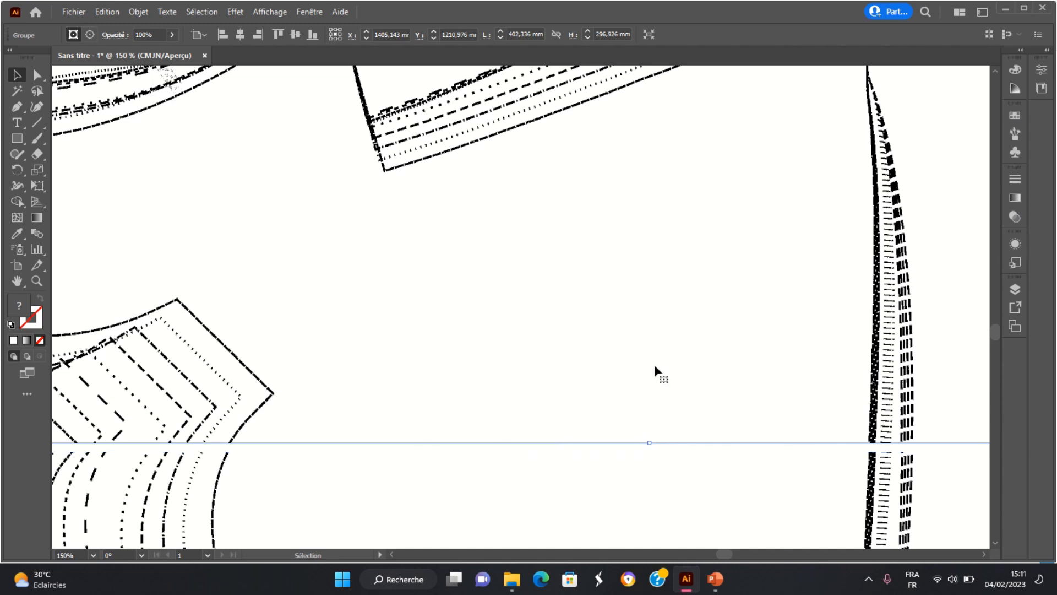
Step: Nudge page 4 about 0.3 mm right and 1.4 mm up so the M1 curves continue from page 3
drag(661, 371, 920, 366)
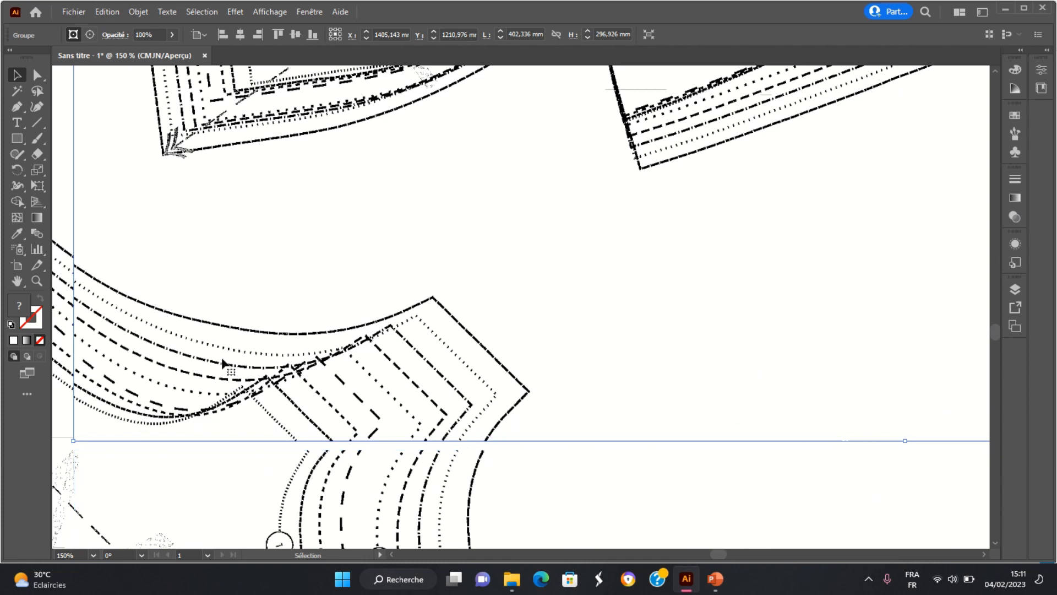
drag(144, 313, 414, 361)
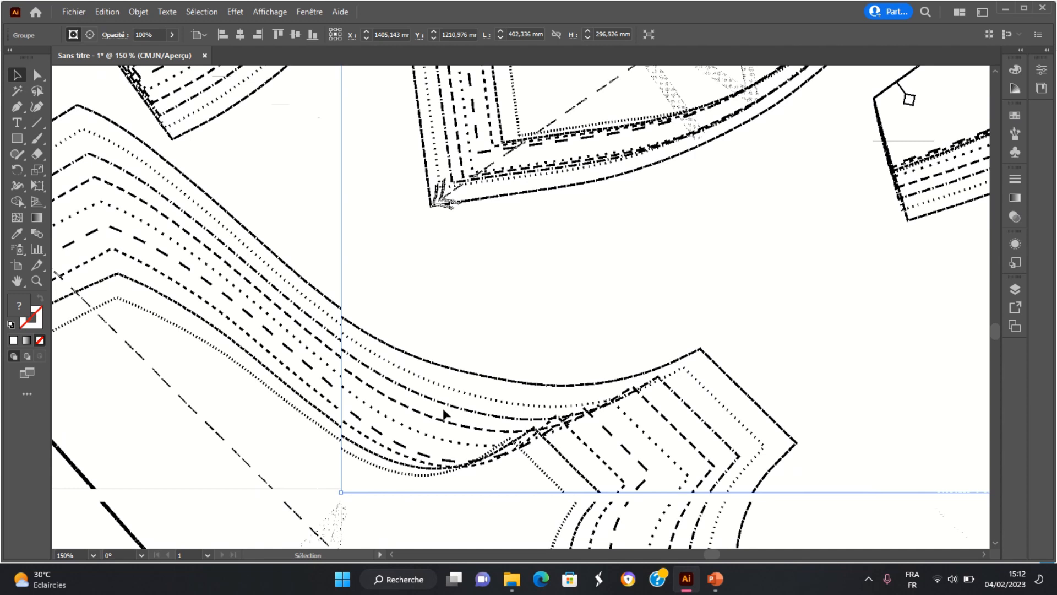
drag(445, 415, 445, 414)
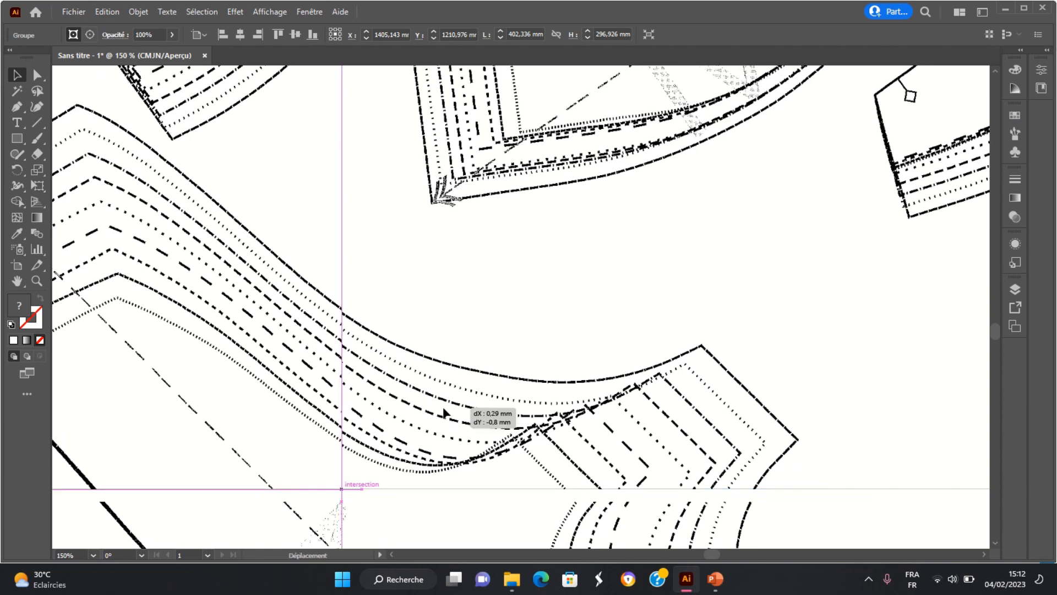
drag(444, 408, 444, 410)
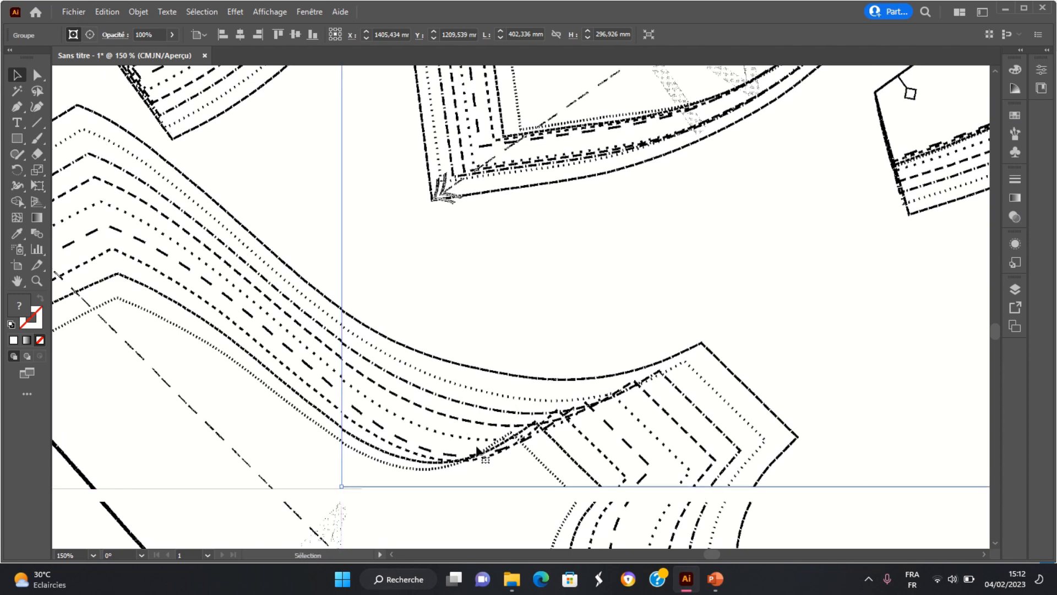
Step: Check the M2 lines at the seam with page 3 and move page 4 about 1.4 mm right and 1.8 mm down
scroll(473, 419, up, 5)
scroll(472, 419, down, 4)
scroll(472, 418, up, 2)
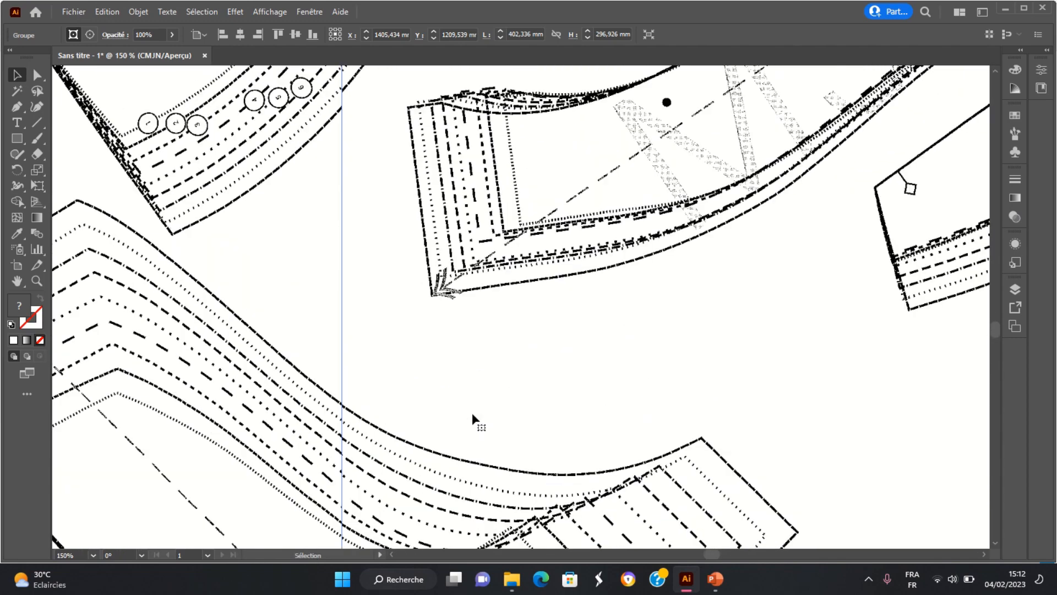
scroll(473, 418, up, 6)
drag(473, 299, 478, 306)
scroll(479, 307, down, 5)
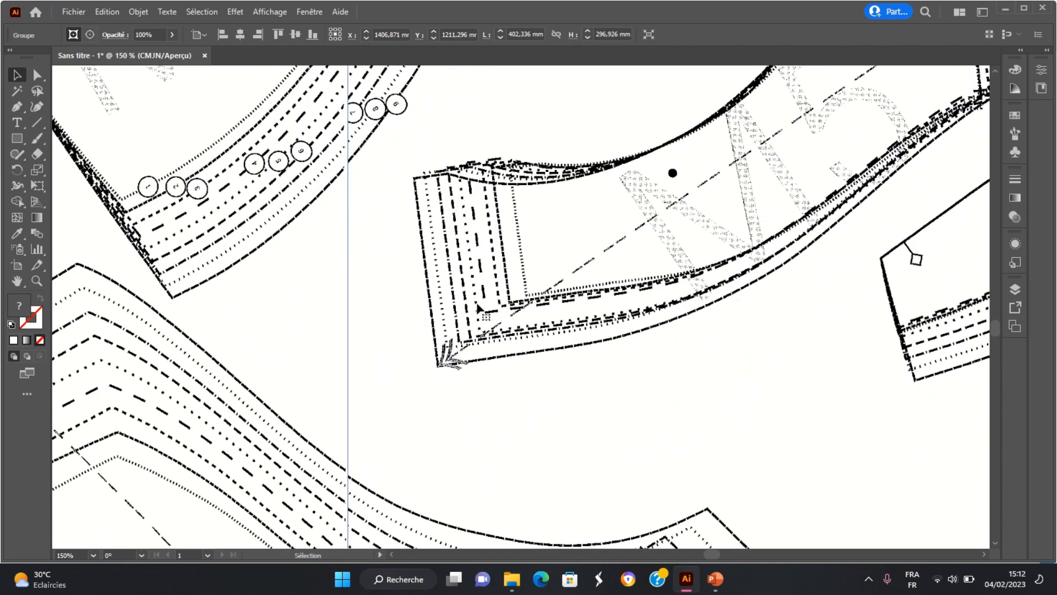
Step: Move page 4 about 1.1 mm right, and page 2 below it about 2.2 mm right to X 1407.99 mm
scroll(478, 307, up, 2)
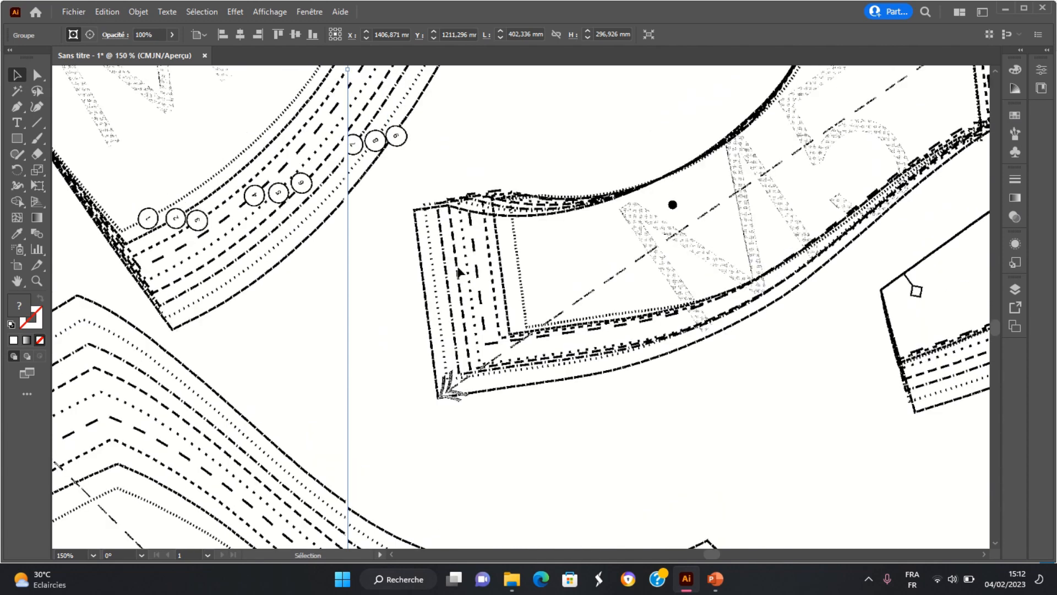
drag(459, 272, 462, 271)
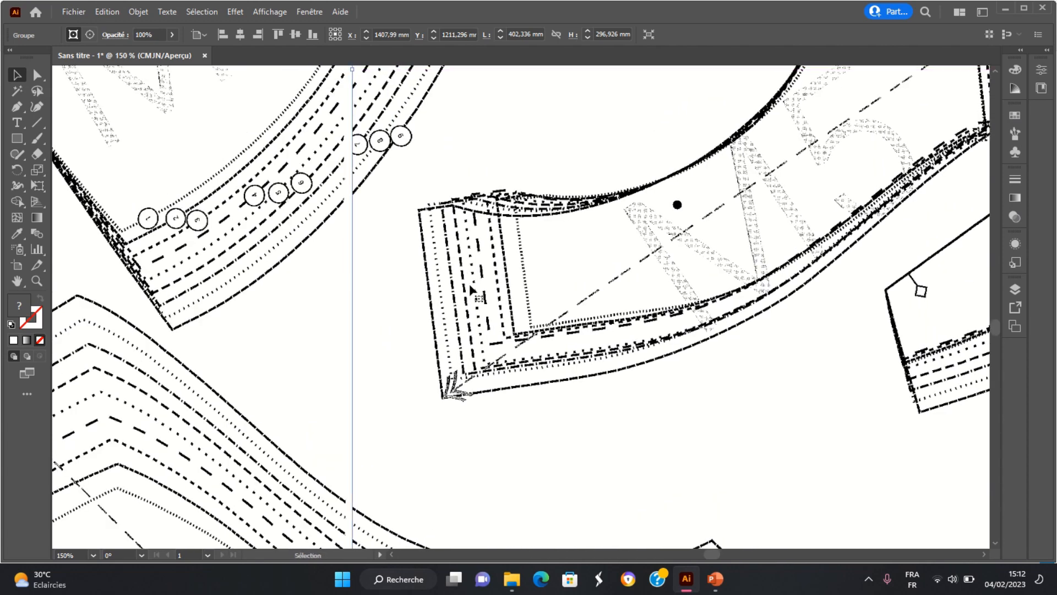
scroll(471, 289, down, 9)
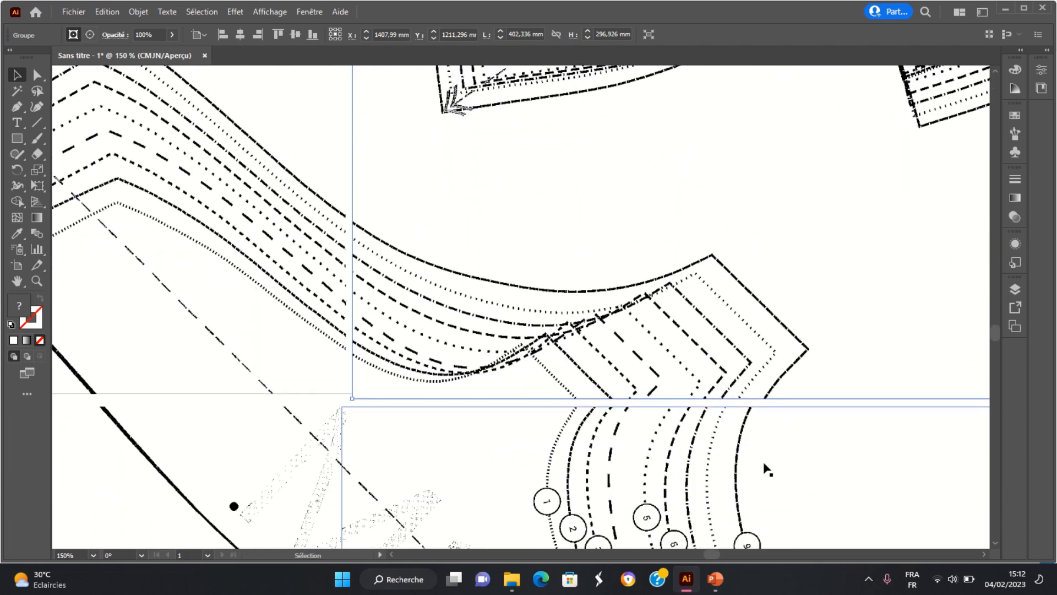
drag(719, 463, 719, 460)
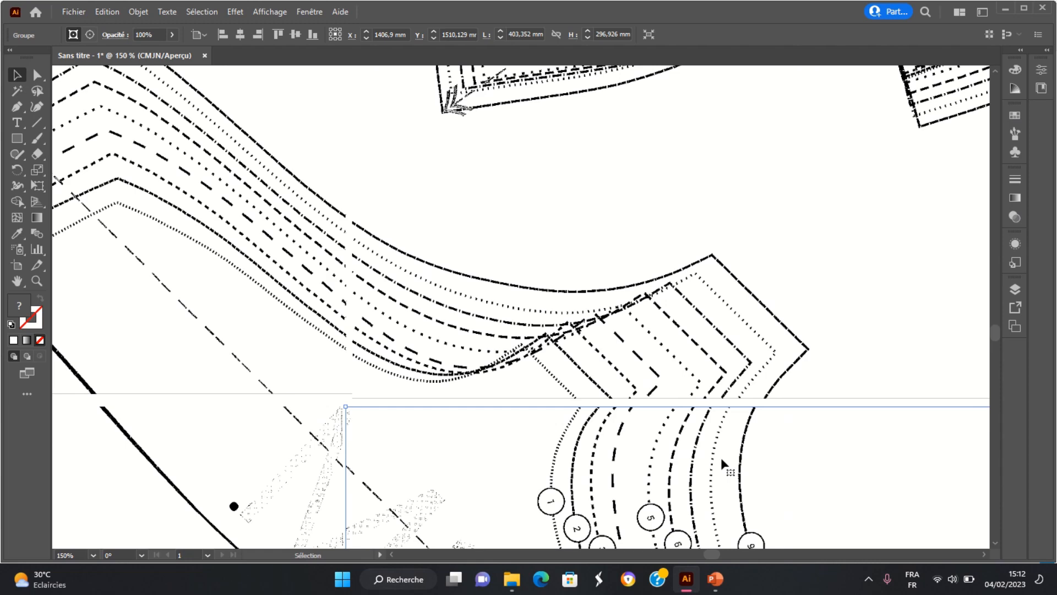
drag(781, 470, 176, 382)
scroll(177, 382, down, 4)
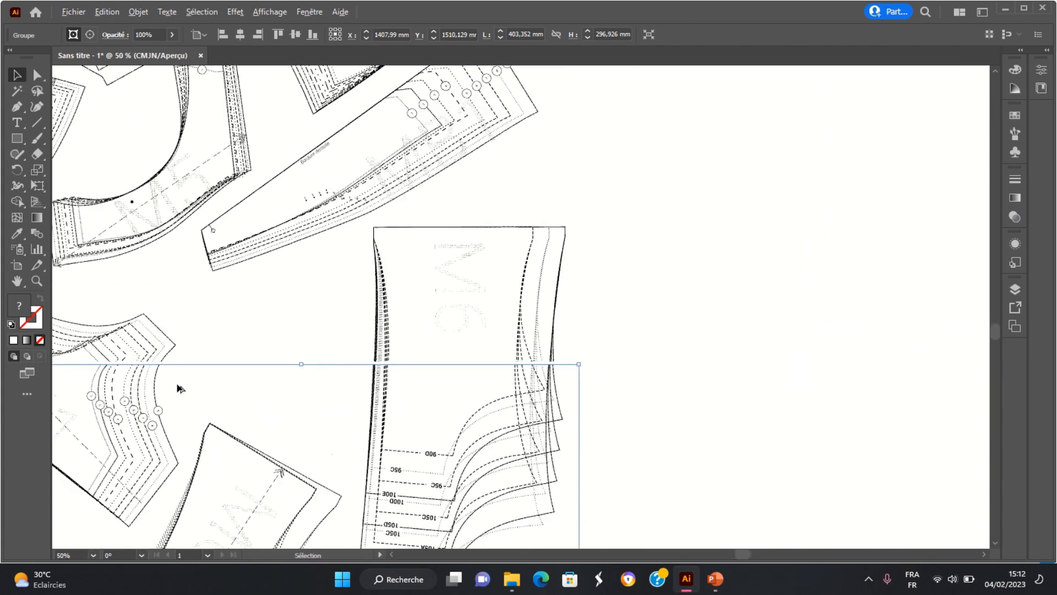
scroll(176, 382, down, 3)
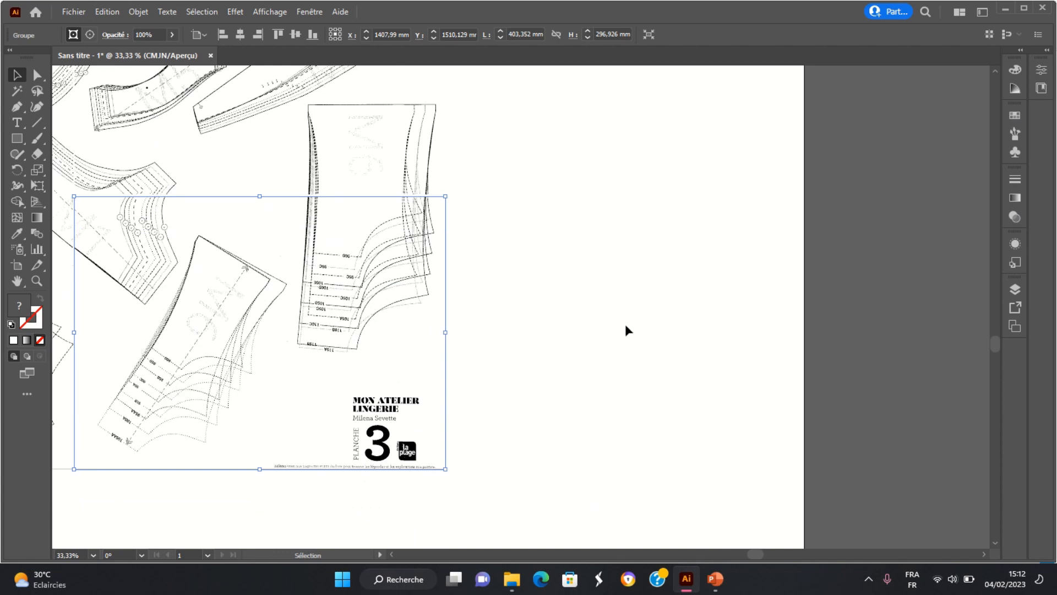
drag(648, 332, 648, 333)
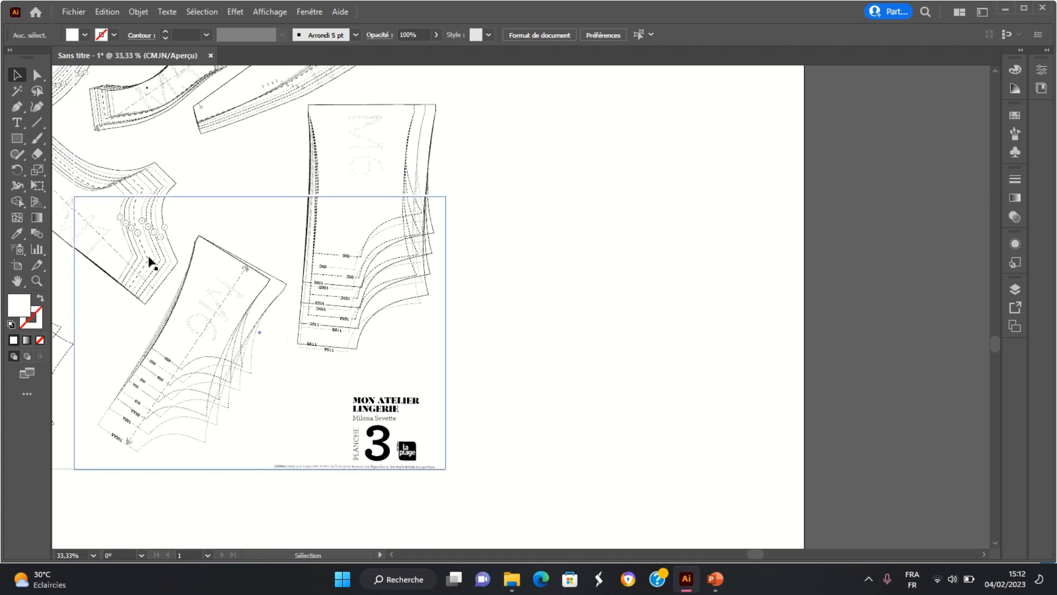
Step: Examine the assembled Planche 3 sheet, checking the page seams across the M1, M2, M5, M6 and B3 pieces
key(space)
drag(99, 395, 465, 397)
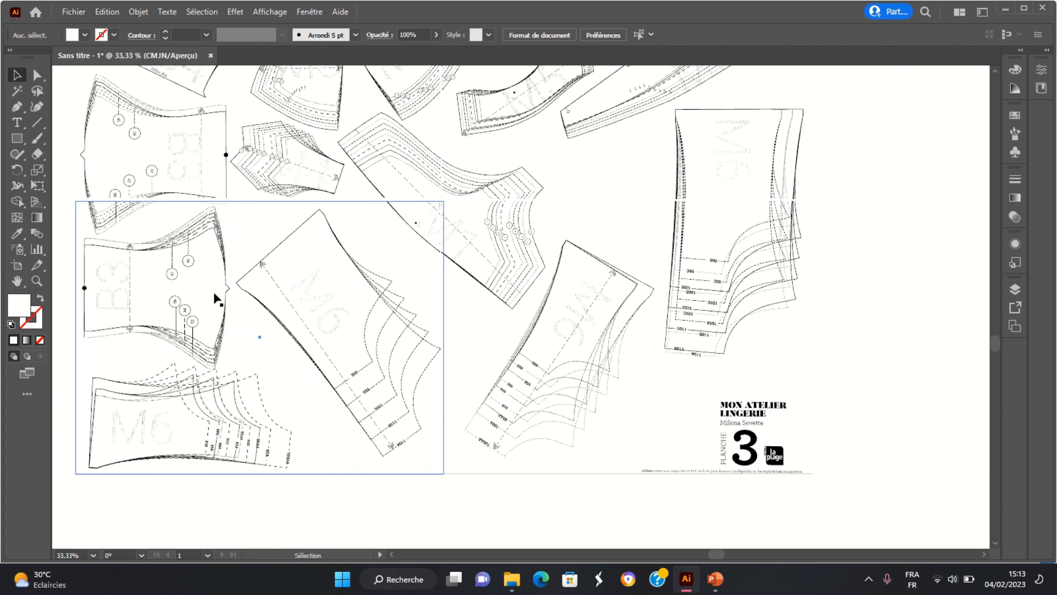
scroll(264, 285, up, 2)
scroll(510, 249, up, 1)
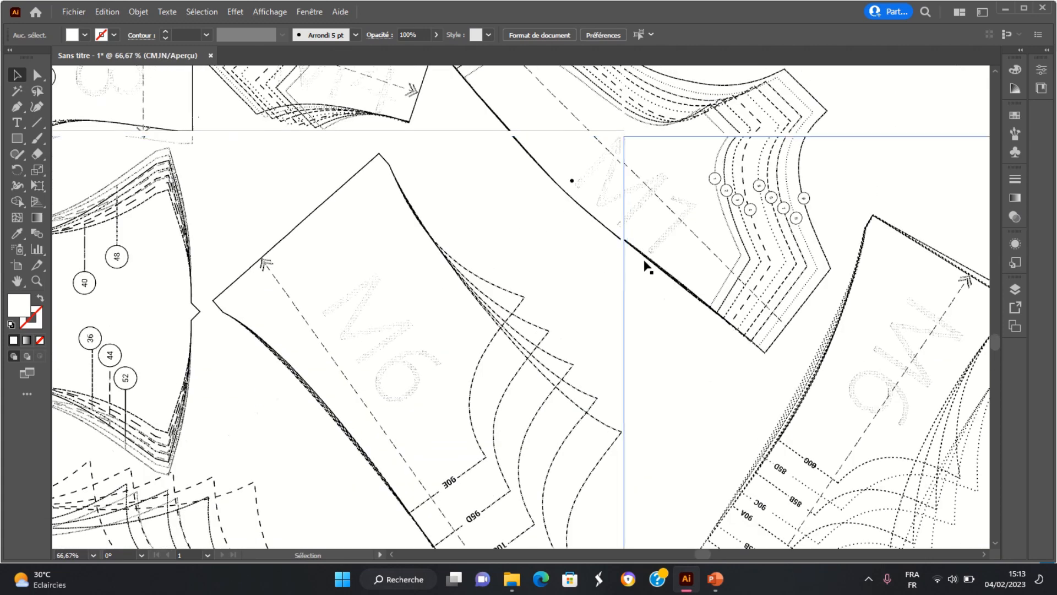
scroll(604, 251, up, 2)
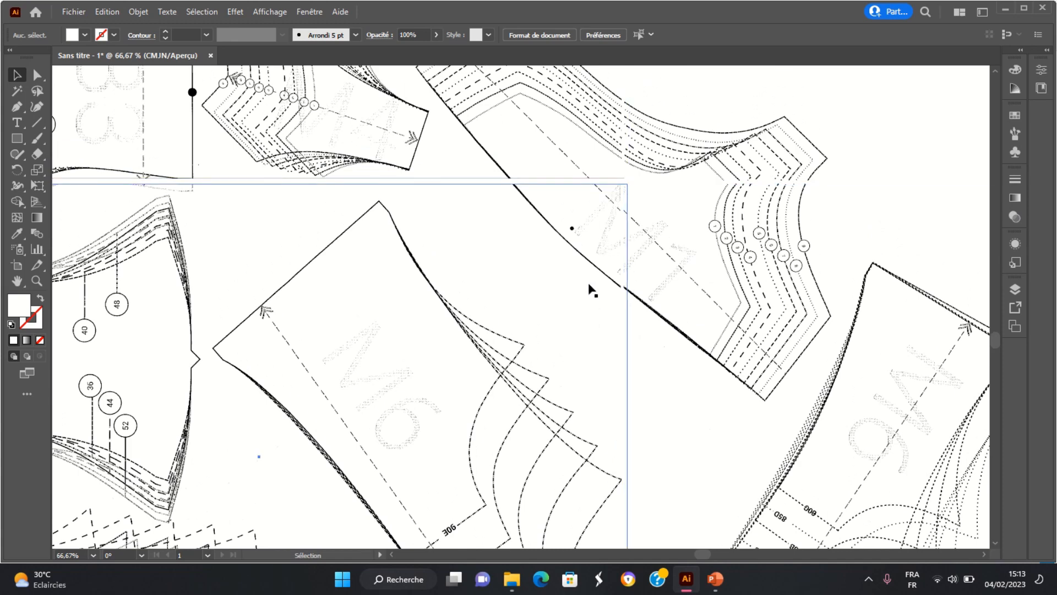
scroll(667, 315, up, 3)
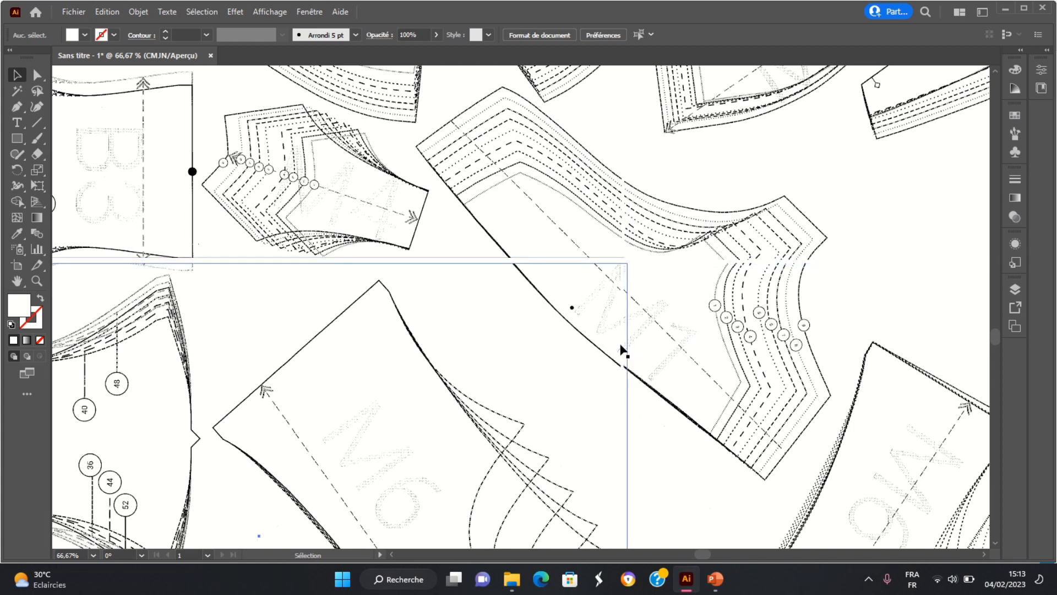
scroll(622, 348, up, 2)
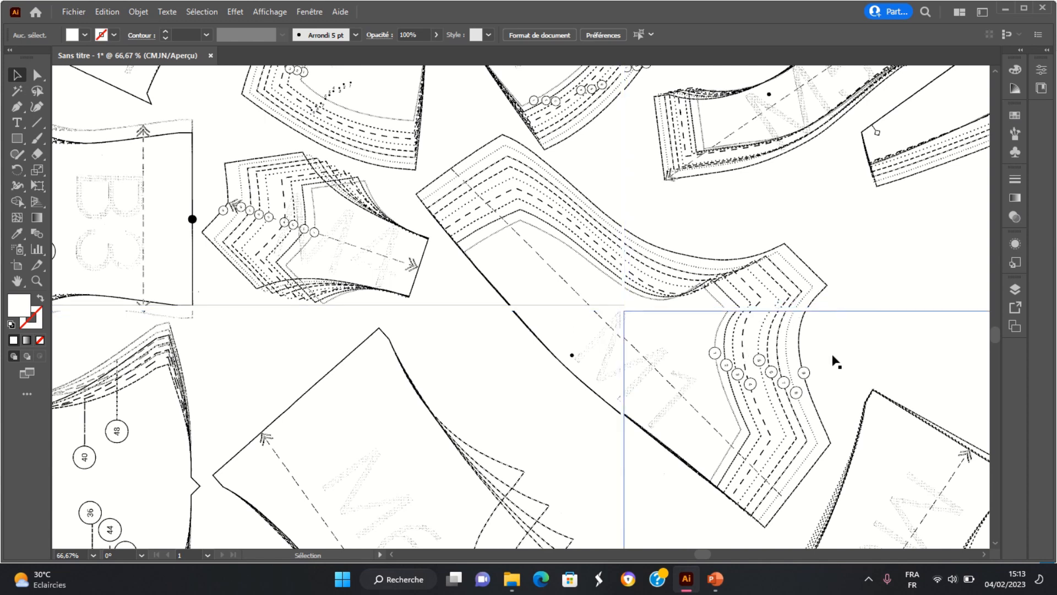
scroll(840, 355, right, 10)
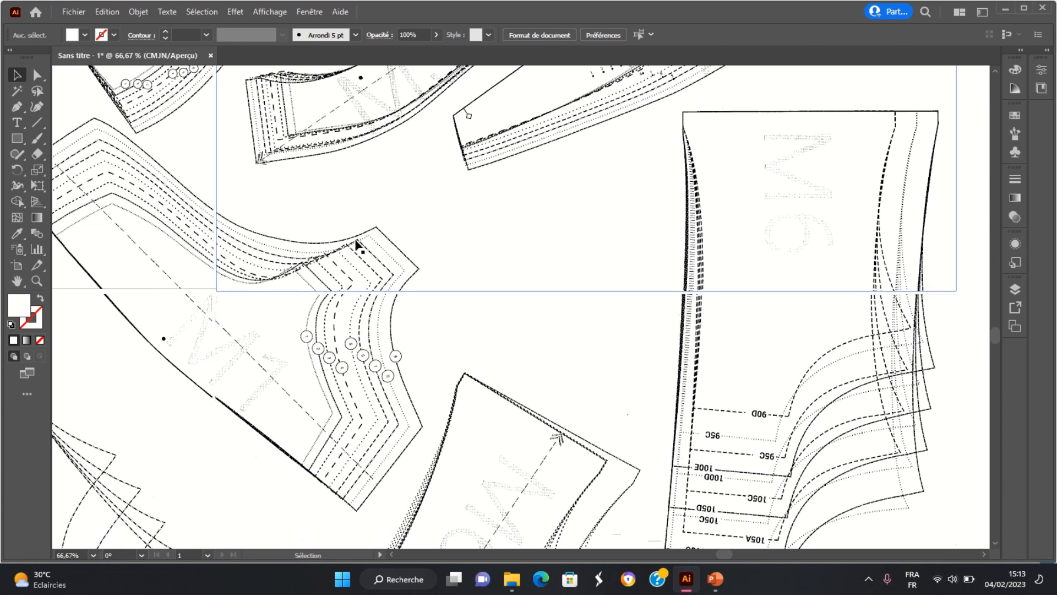
drag(335, 226, 467, 359)
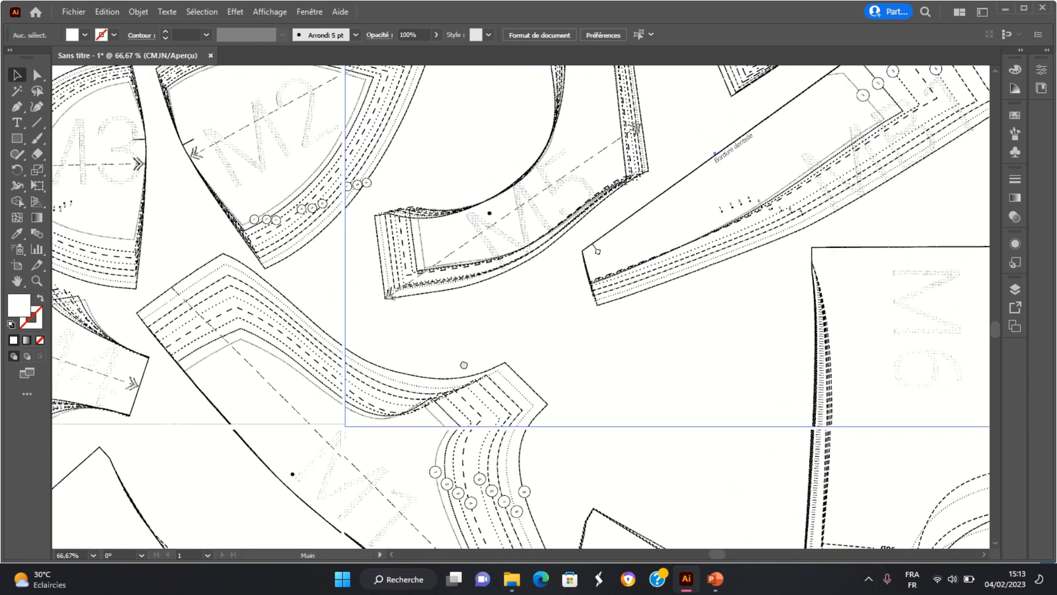
scroll(467, 359, up, 4)
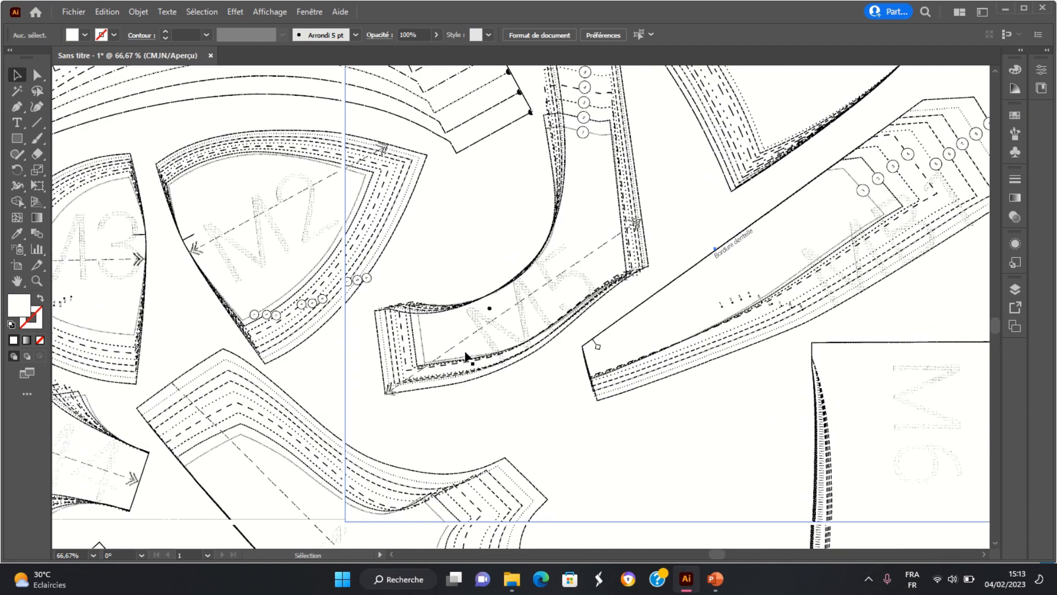
scroll(446, 285, up, 6)
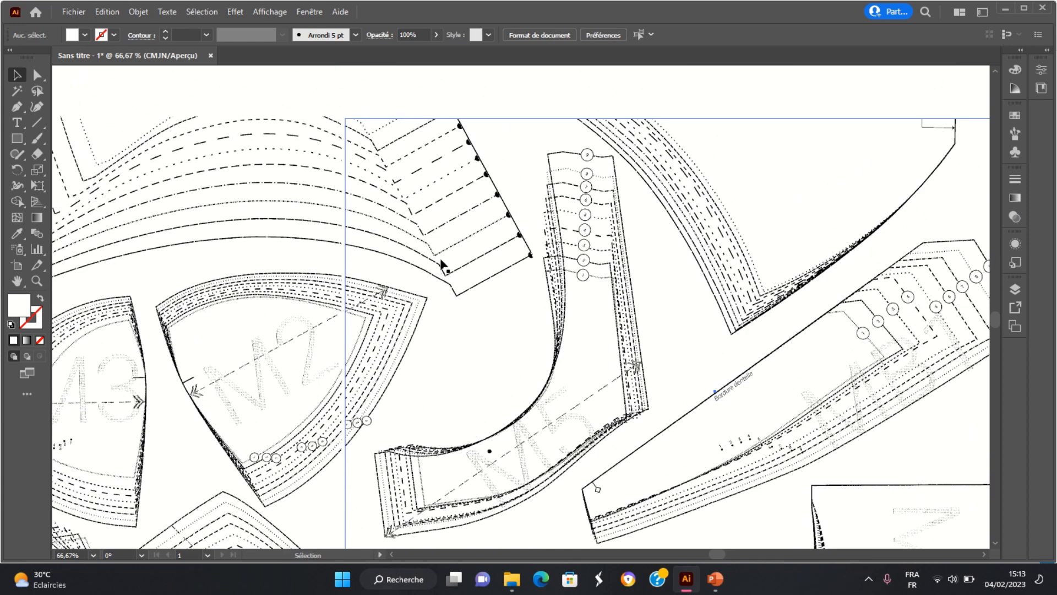
scroll(442, 265, down, 2)
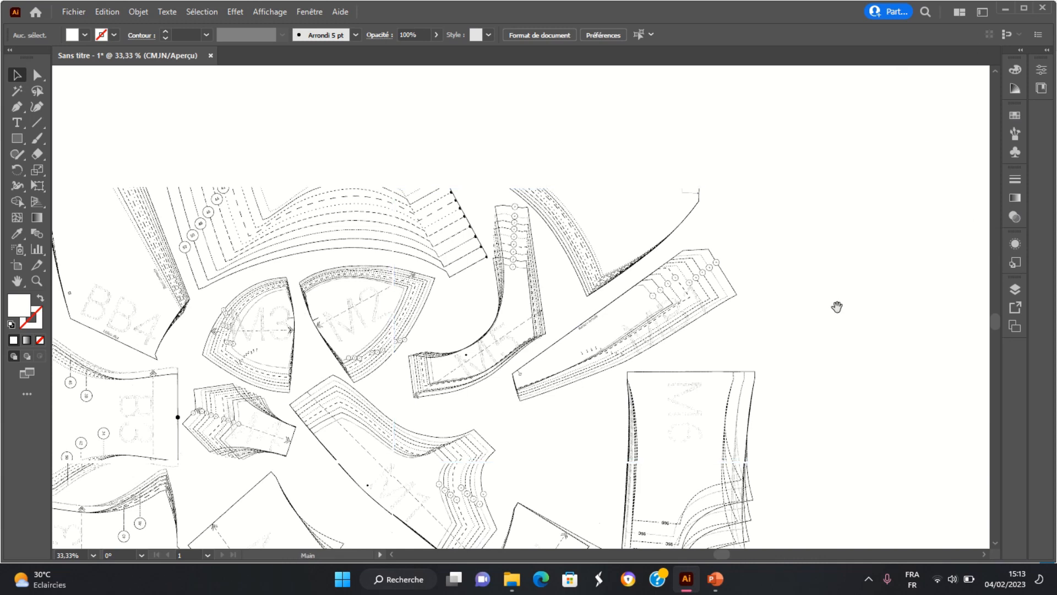
drag(837, 306, 971, 183)
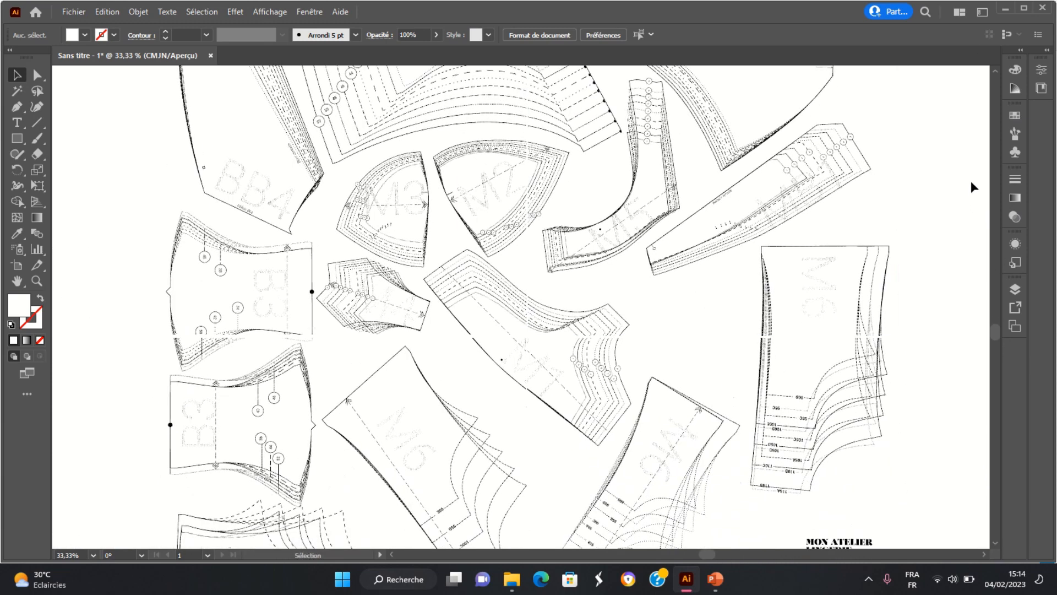
scroll(950, 177, down, 4)
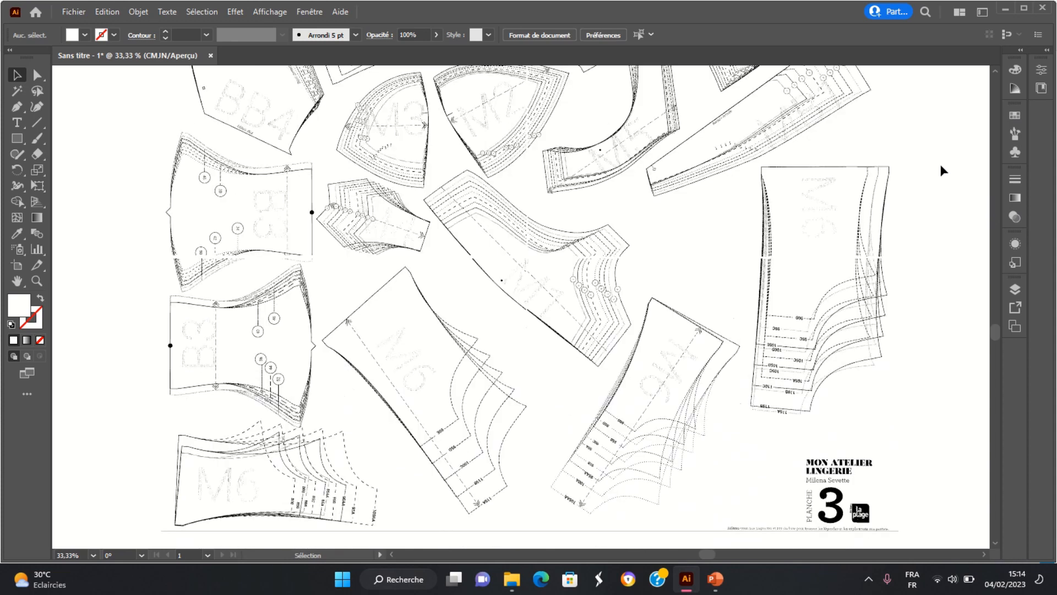
scroll(933, 163, up, 7)
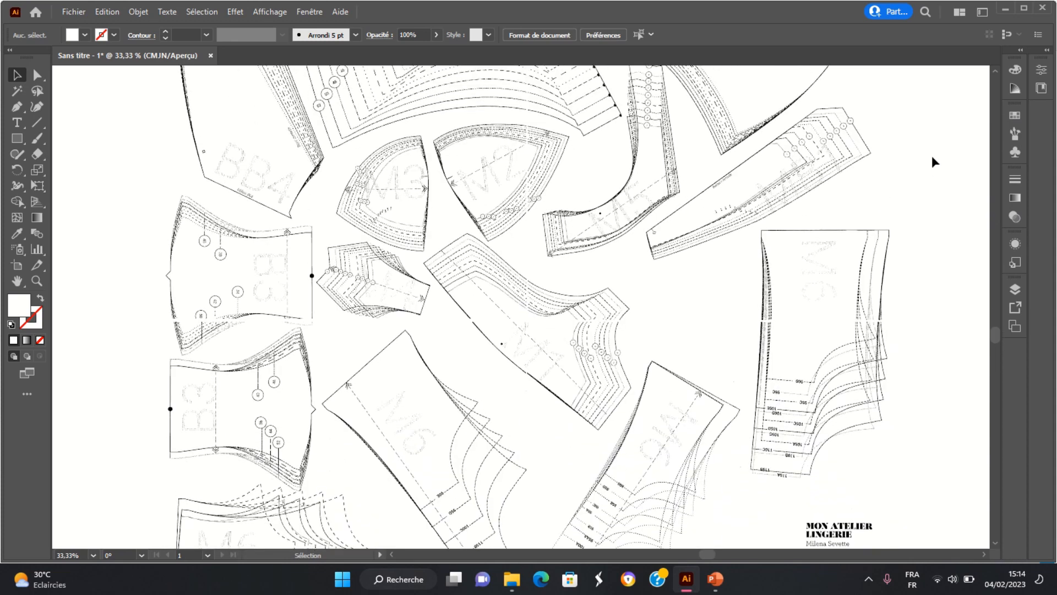
click(333, 301)
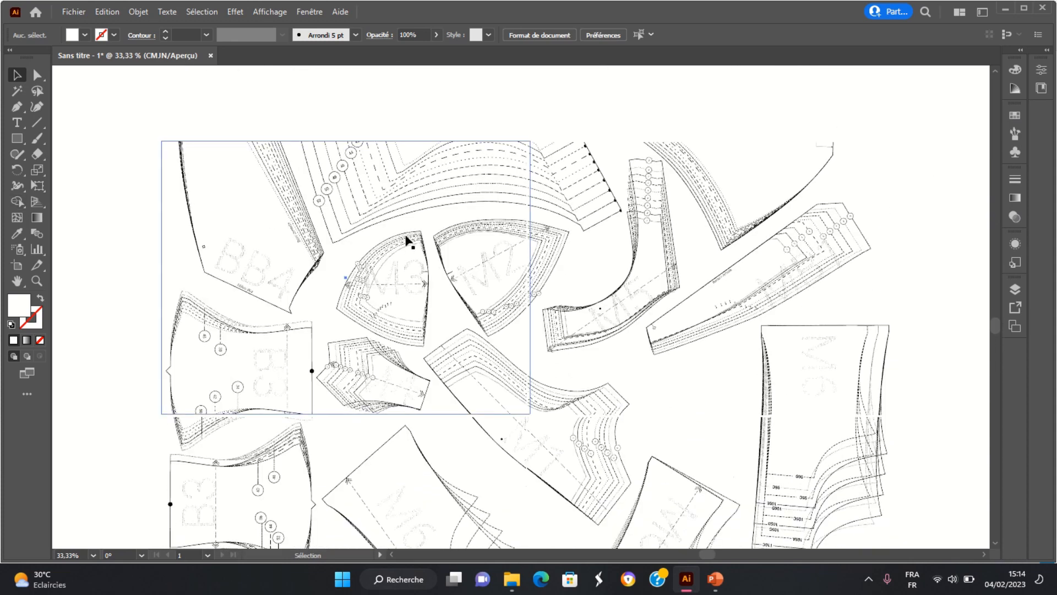
click(454, 140)
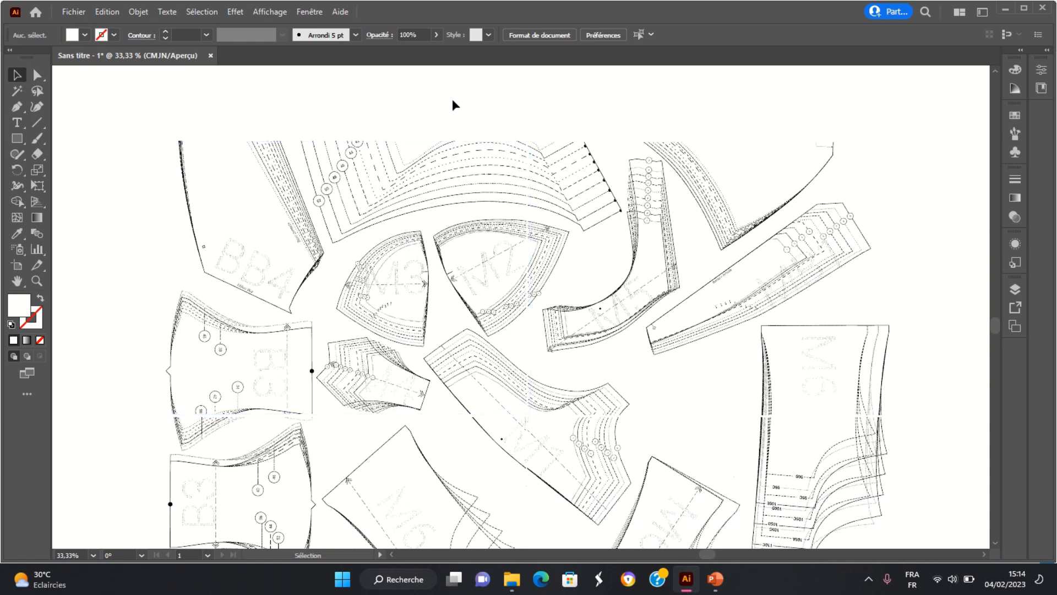
click(325, 165)
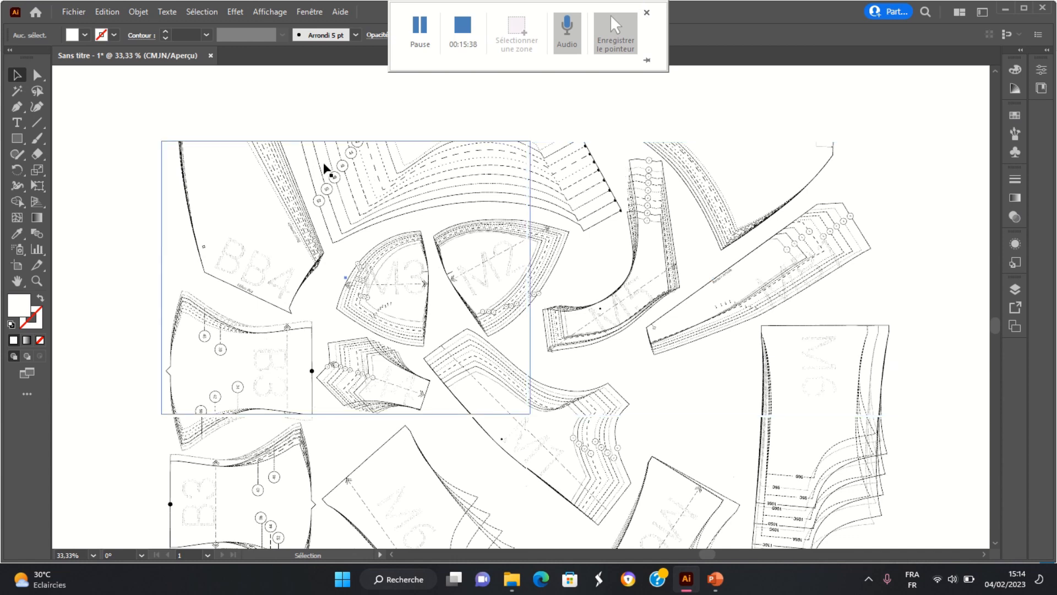
click(328, 140)
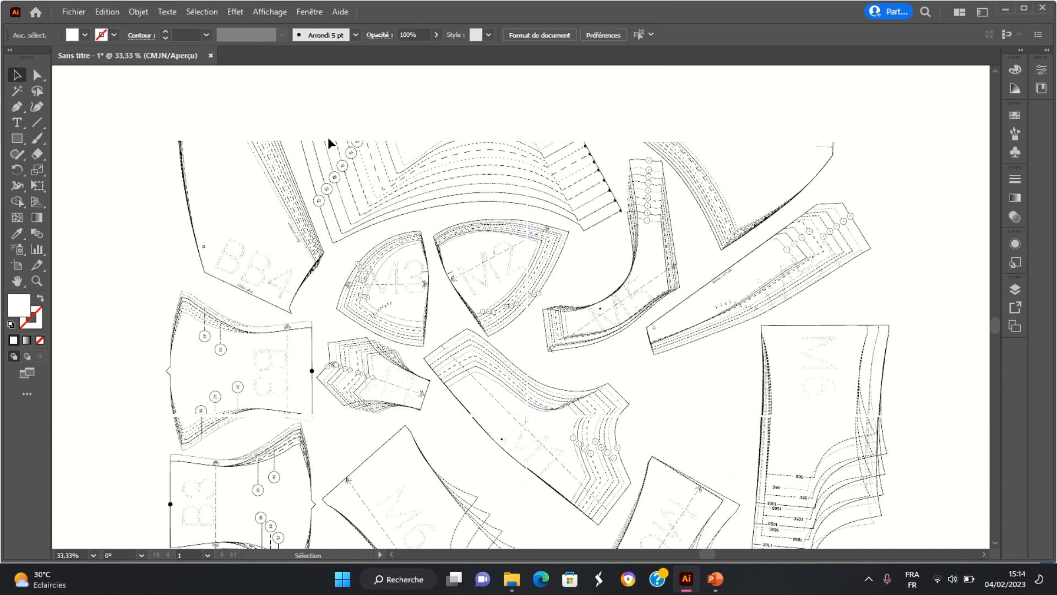
Step: Close the untitled document without saving, and open the Illustrator file Planche 2 from the Mon atelier lingerie Eclipse folder
click(1041, 10)
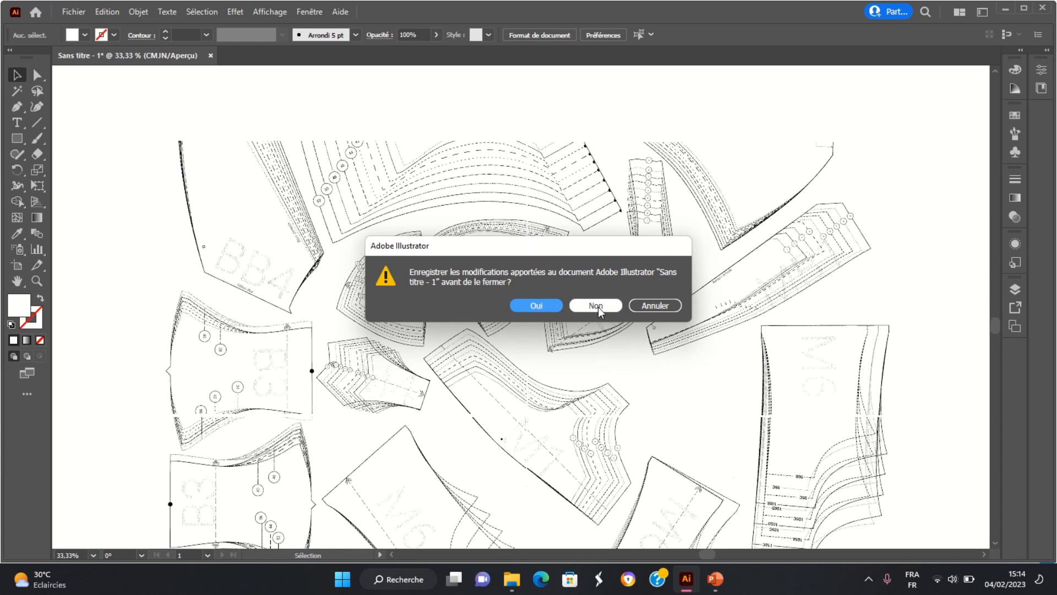
click(598, 306)
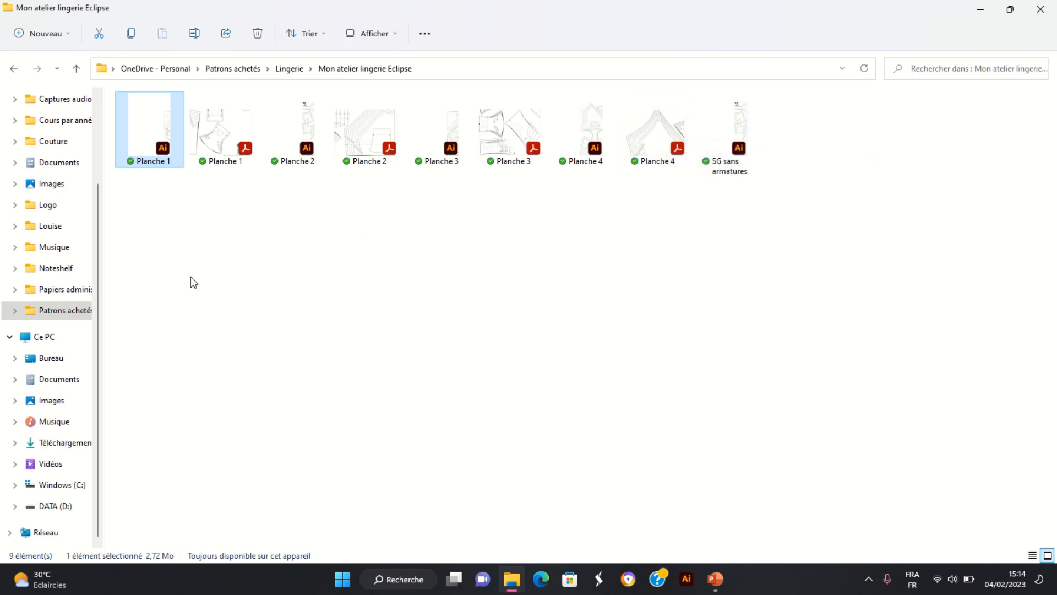
double_click(285, 150)
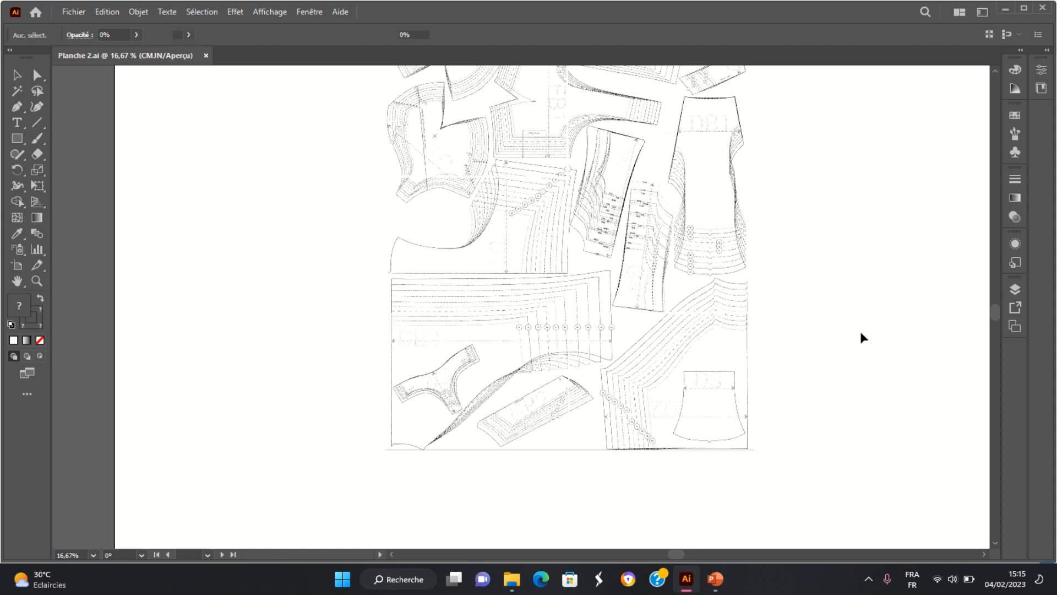
scroll(860, 331, up, 10)
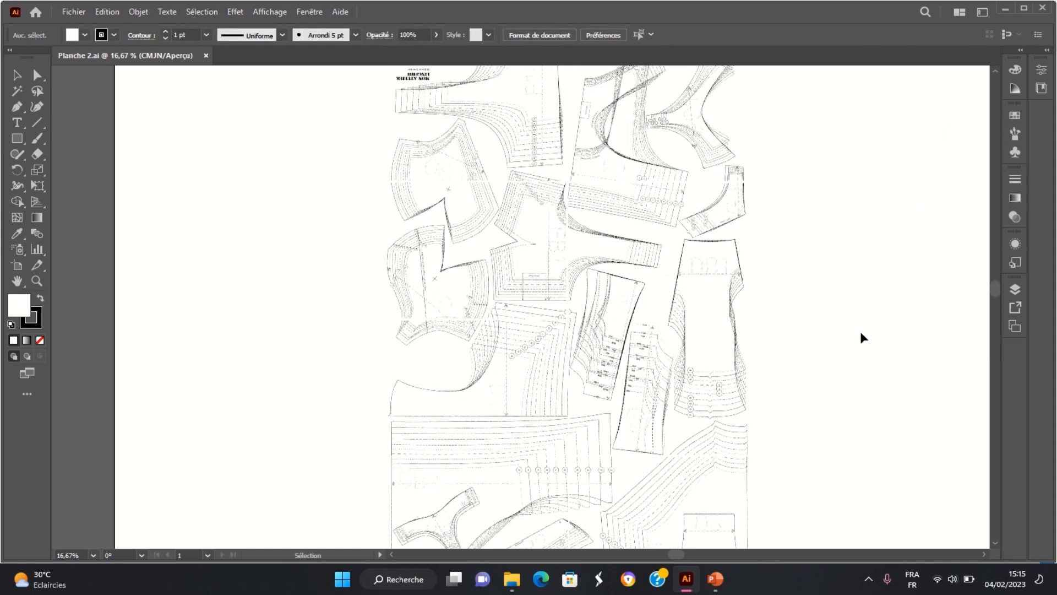
scroll(861, 333, up, 1)
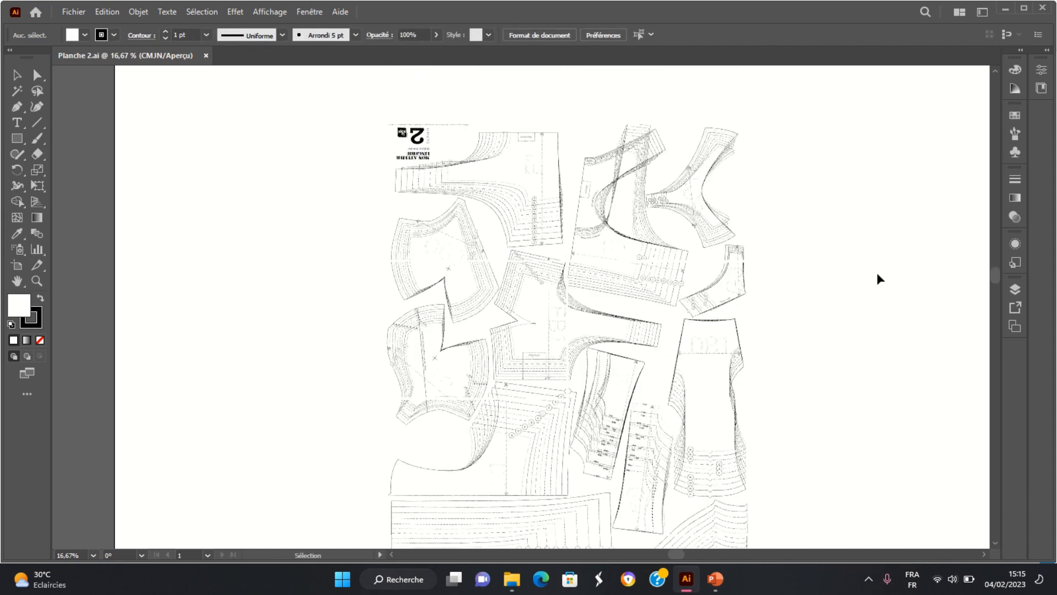
Step: Add a new layer above the Planche 2 layer and name it "SG sans armatures 95AA dentelle"
click(1022, 288)
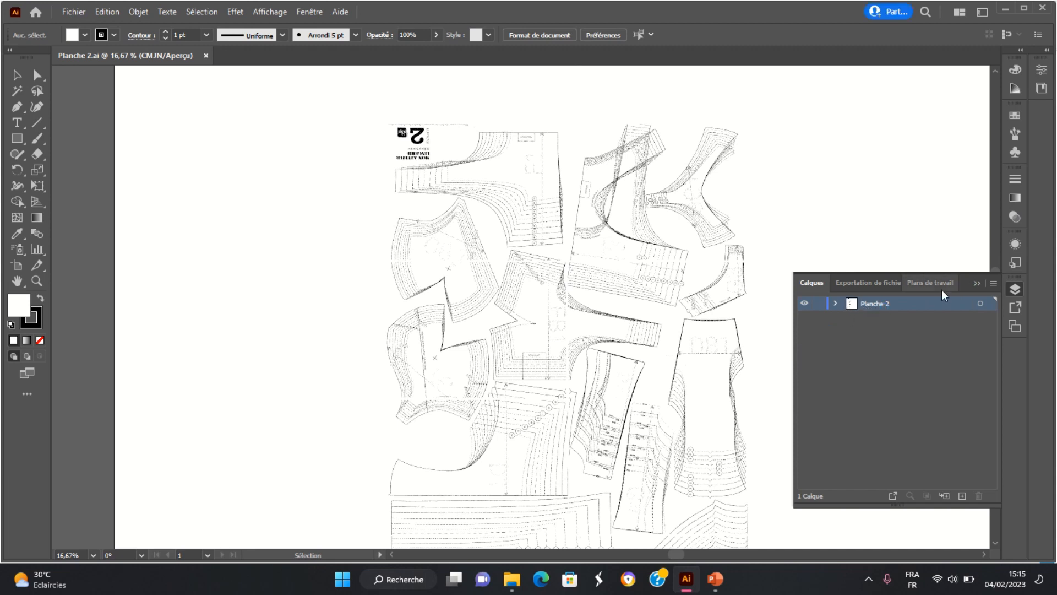
click(962, 496)
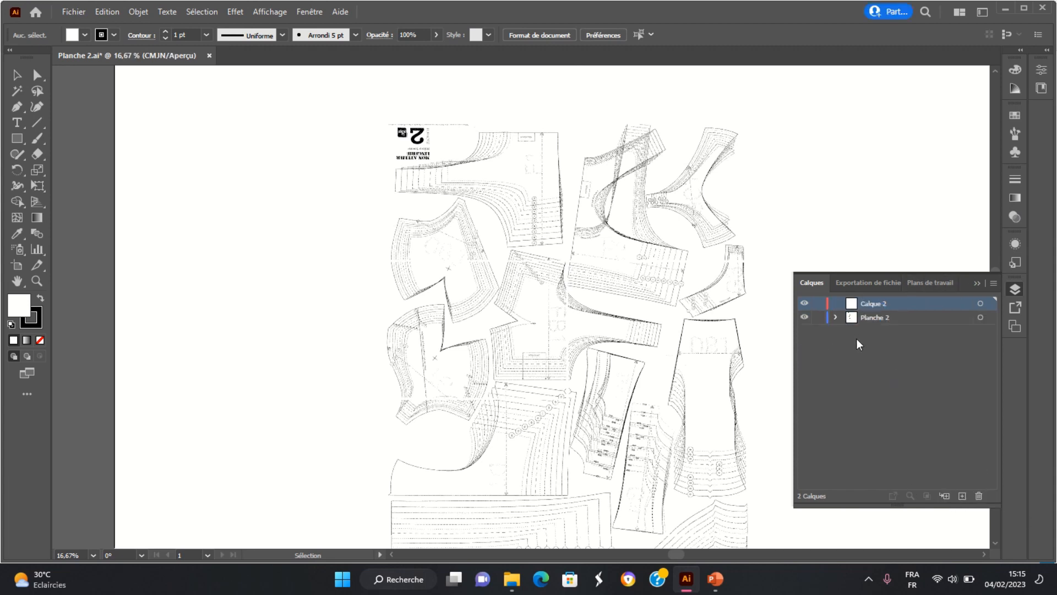
key(shift+s)
double_click(876, 303)
text(SG)
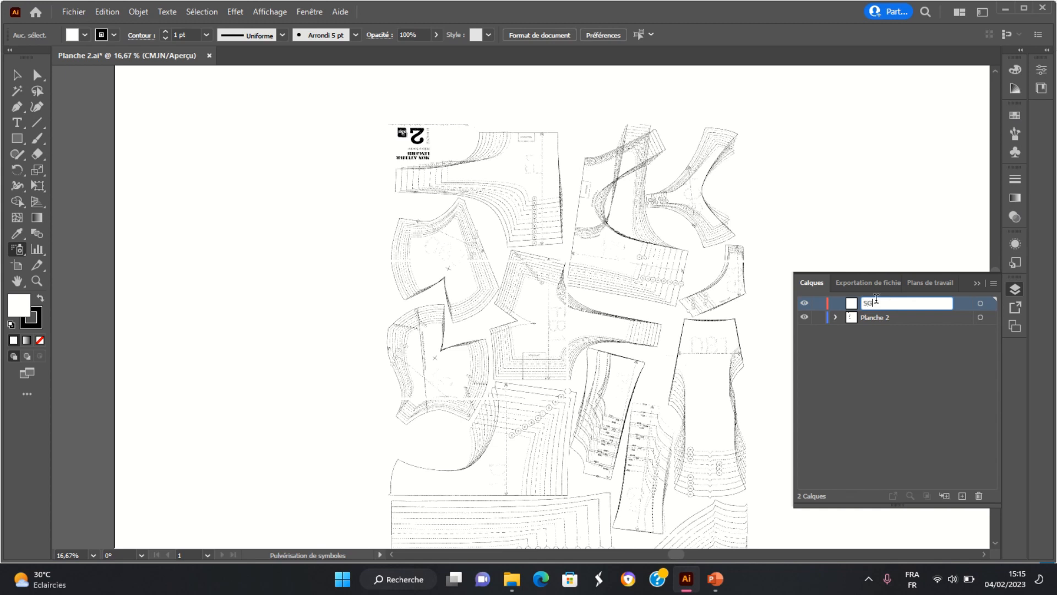
text( sans armatures)
text(95AA dentelle)
key(Return)
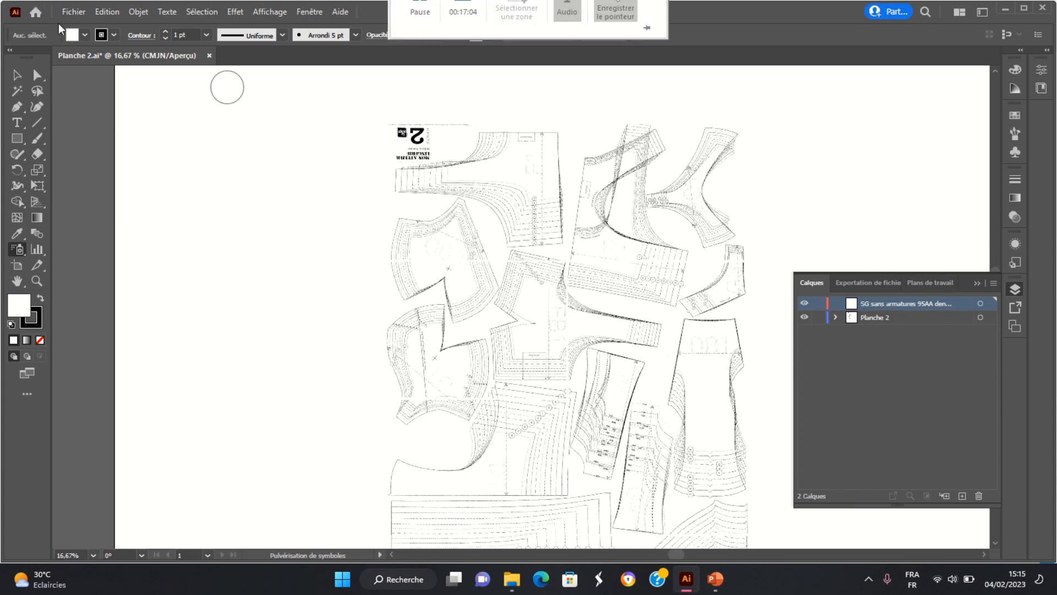
click(80, 11)
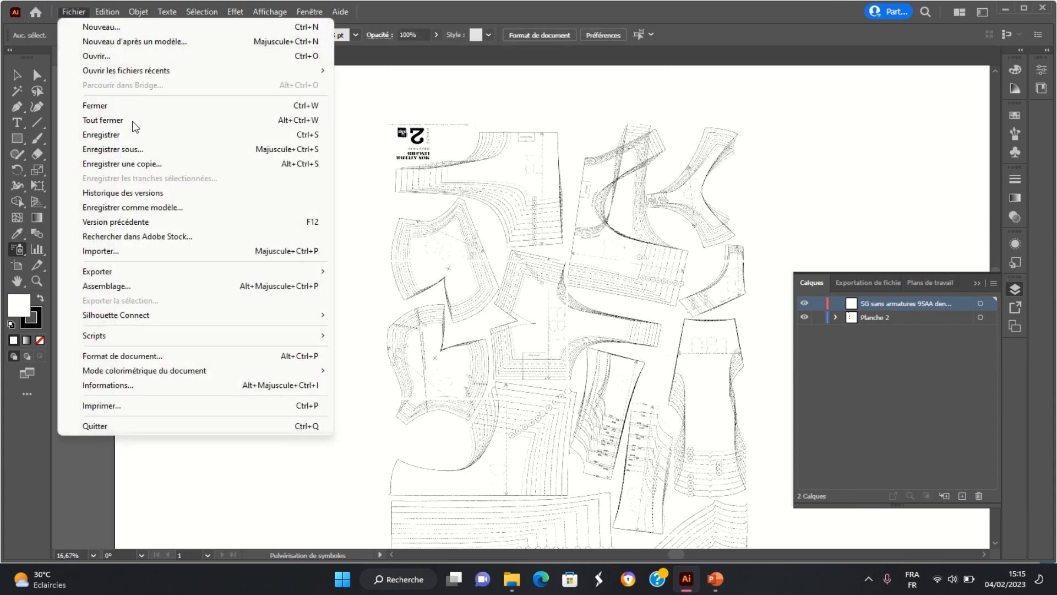
click(140, 152)
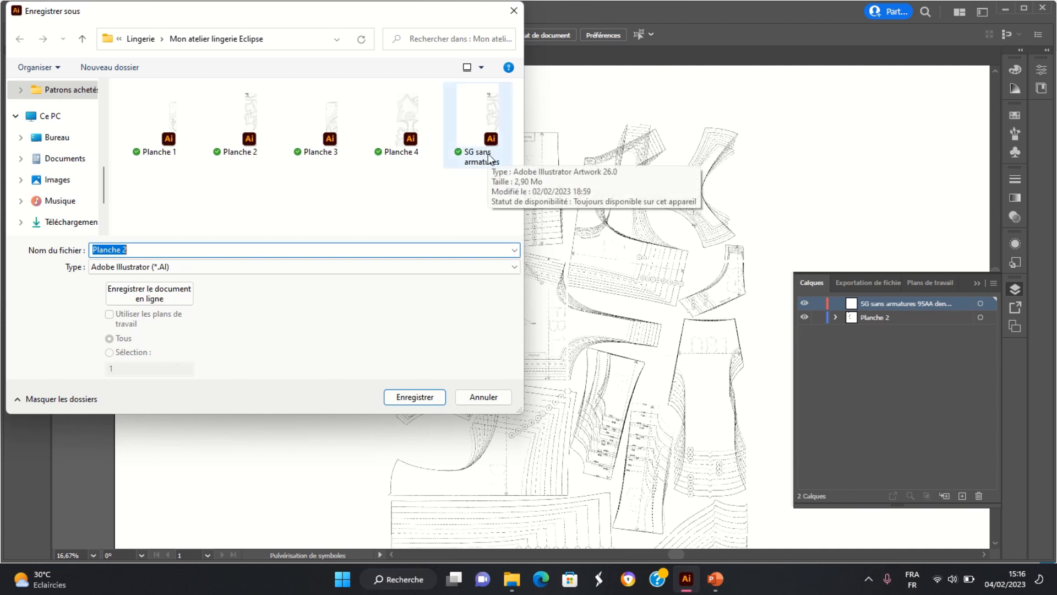
click(483, 397)
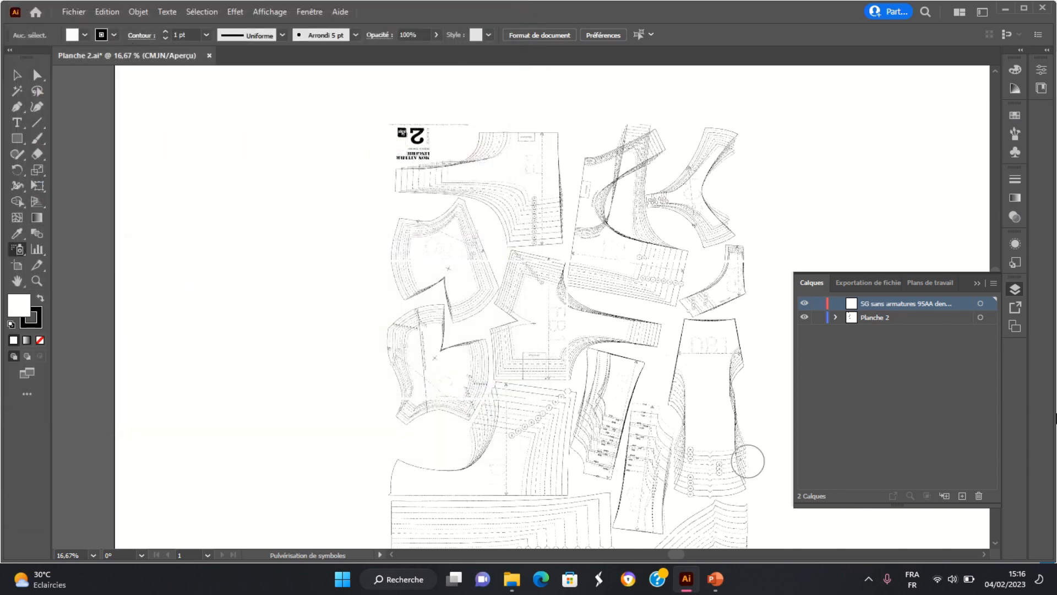
Step: Examine the separate scanned pages of Planche 2 around the cup pieces and piece FB1, including the page seams
click(978, 284)
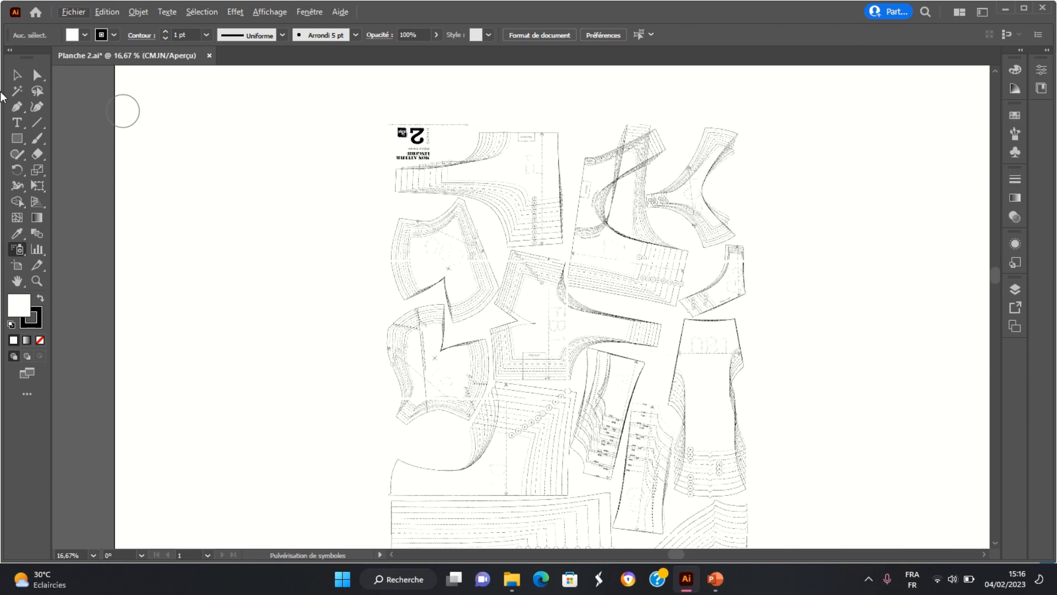
click(18, 76)
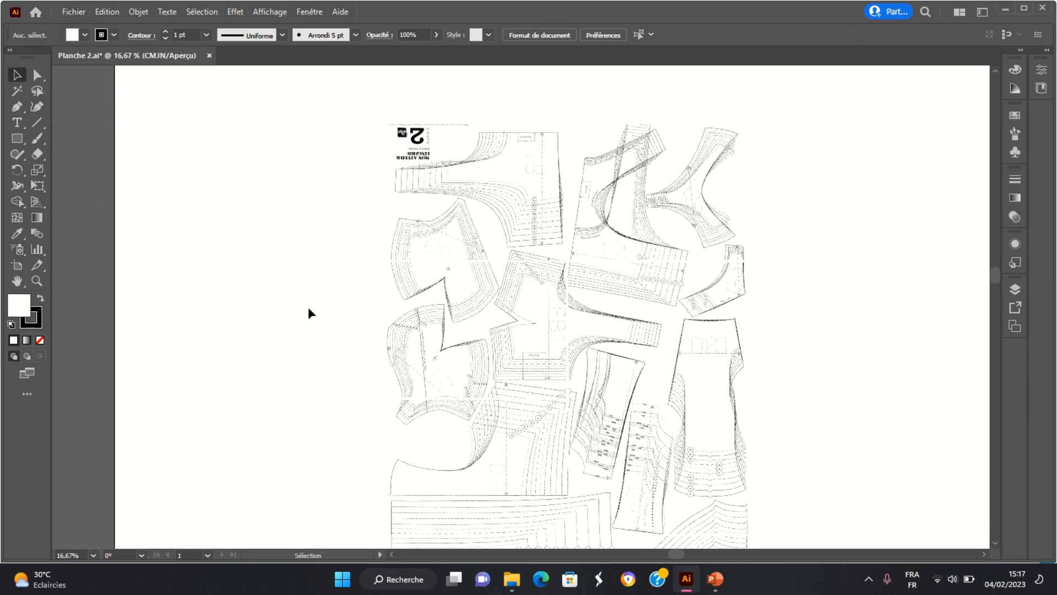
scroll(308, 306, up, 3)
key(space)
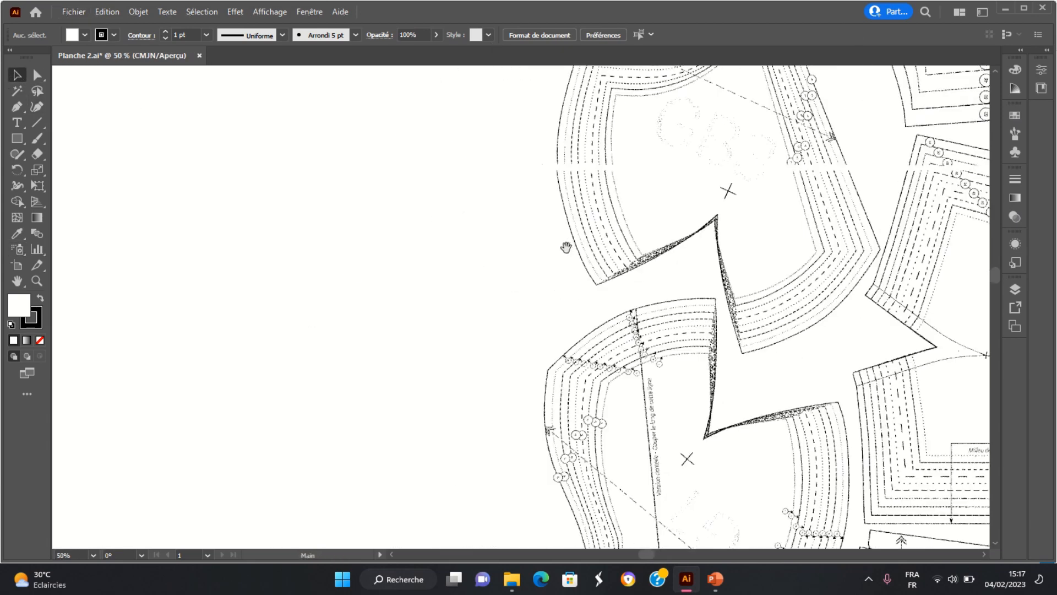
drag(567, 247, 130, 342)
click(342, 307)
scroll(351, 344, down, 3)
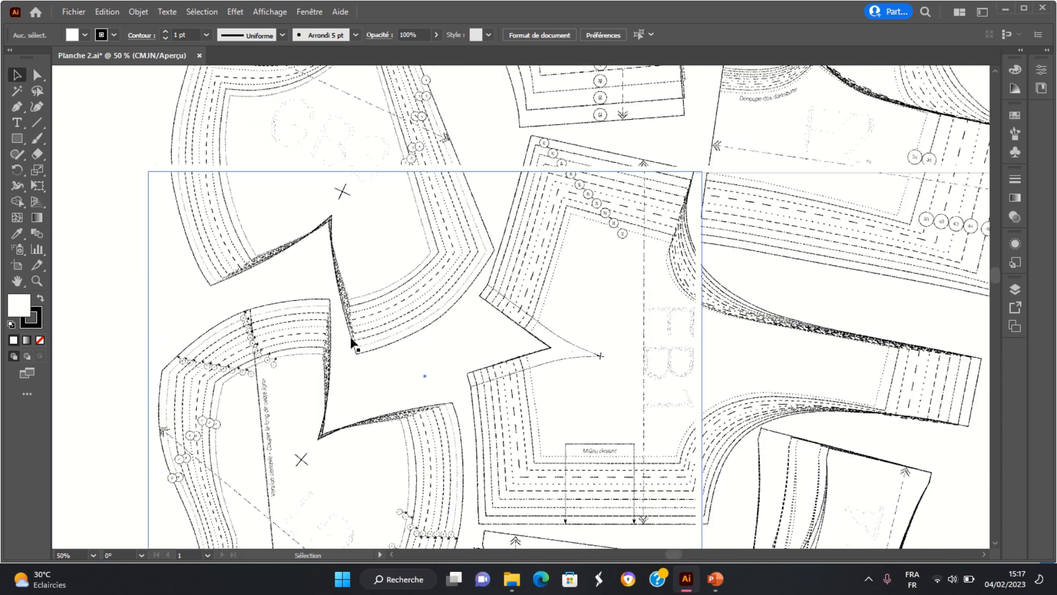
click(301, 100)
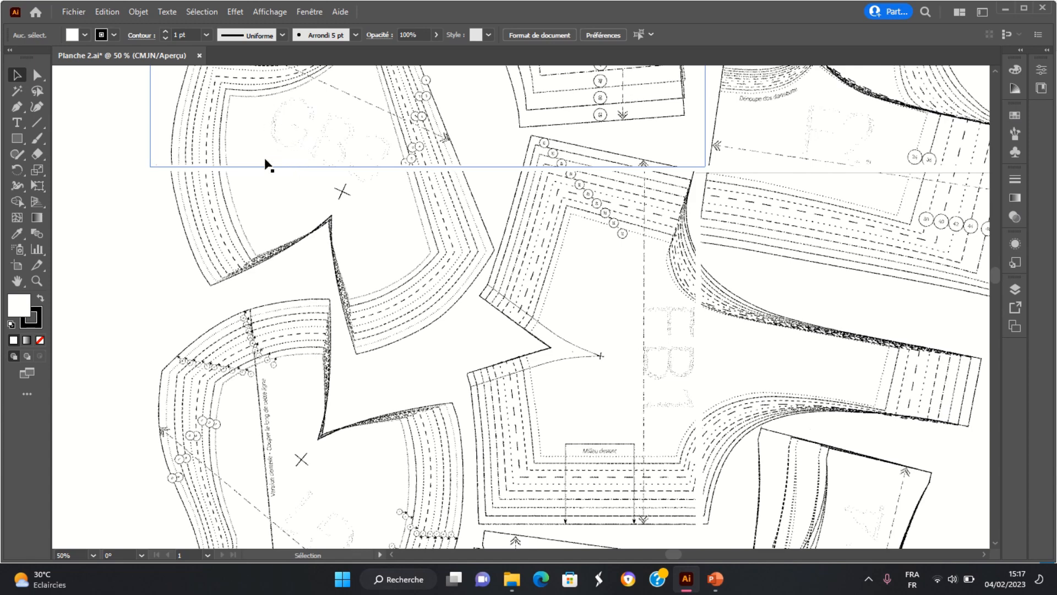
click(355, 183)
scroll(377, 194, down, 2)
scroll(379, 196, down, 3)
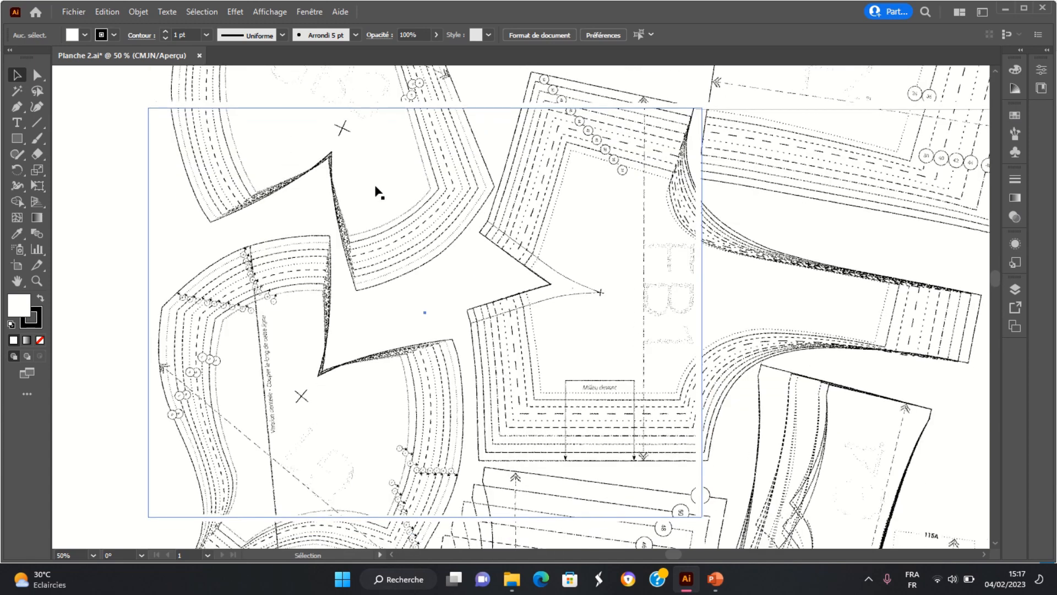
scroll(377, 188, down, 4)
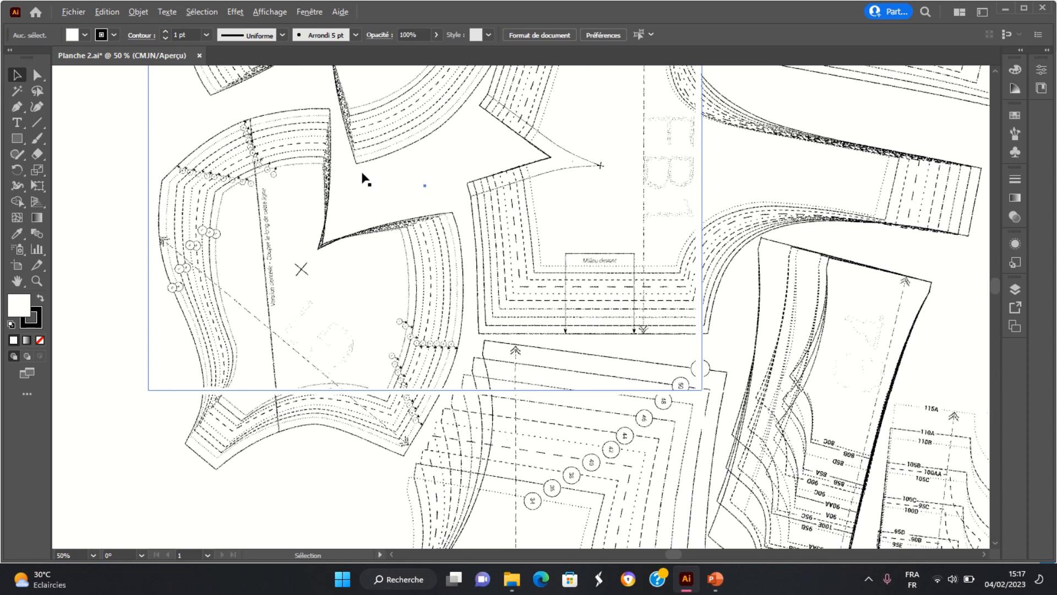
Step: Examine the numbered size lines and the "Version dentelle" cutting line on the lower cup piece
scroll(364, 178, up, 1)
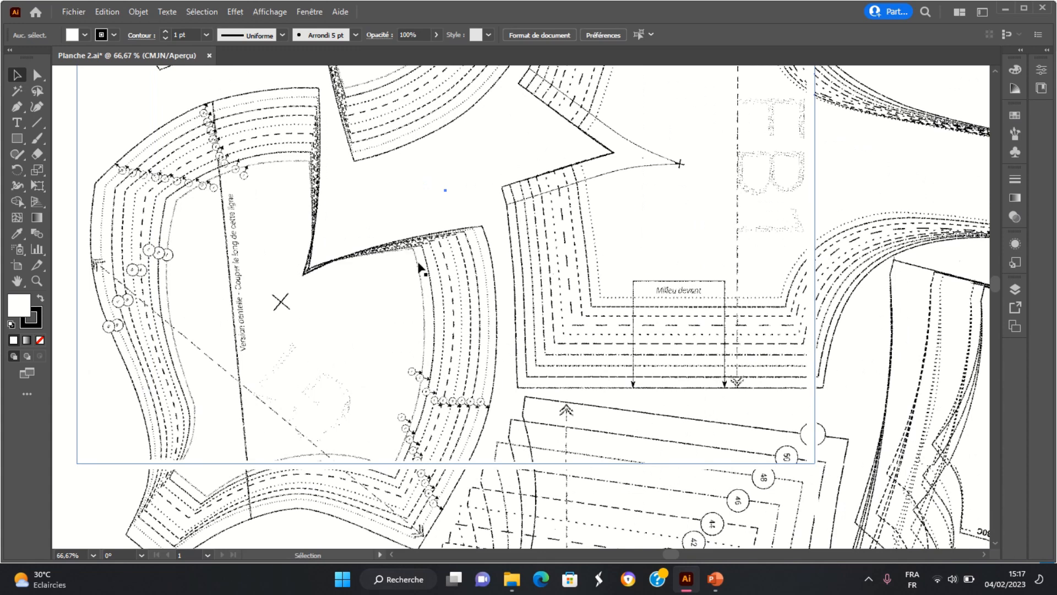
scroll(465, 292, up, 1)
key(space)
drag(297, 346, 428, 212)
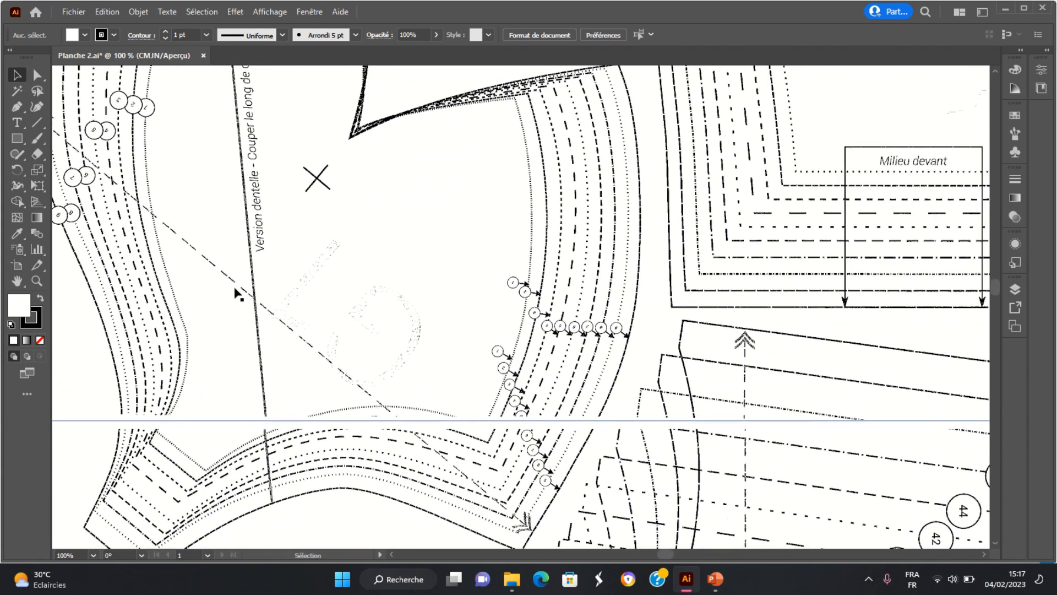
scroll(280, 245, up, 1)
scroll(281, 245, up, 2)
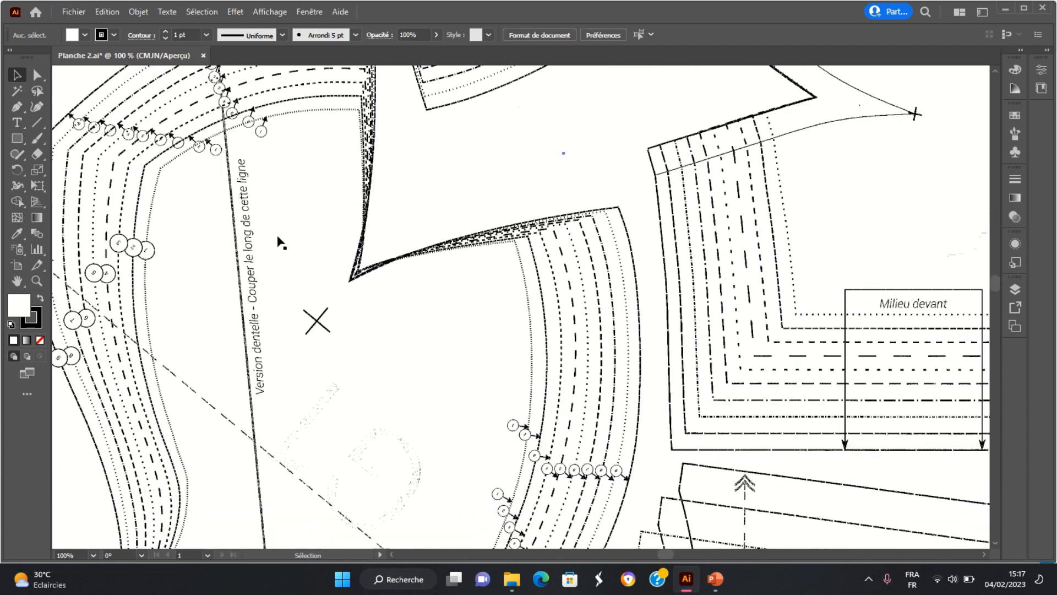
scroll(279, 240, up, 1)
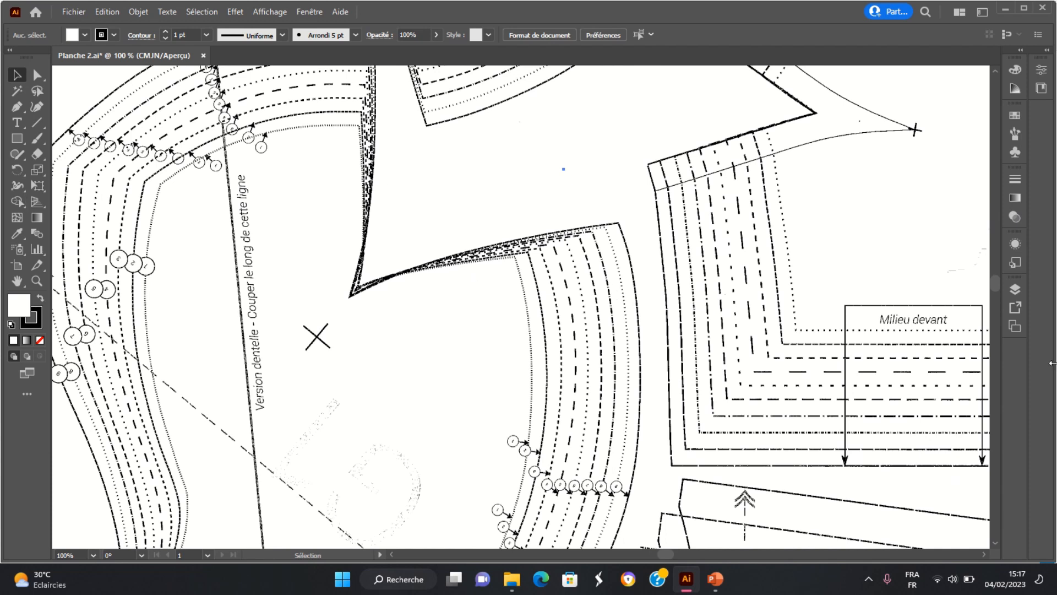
Step: Lock the Planche 2 layer
click(1016, 289)
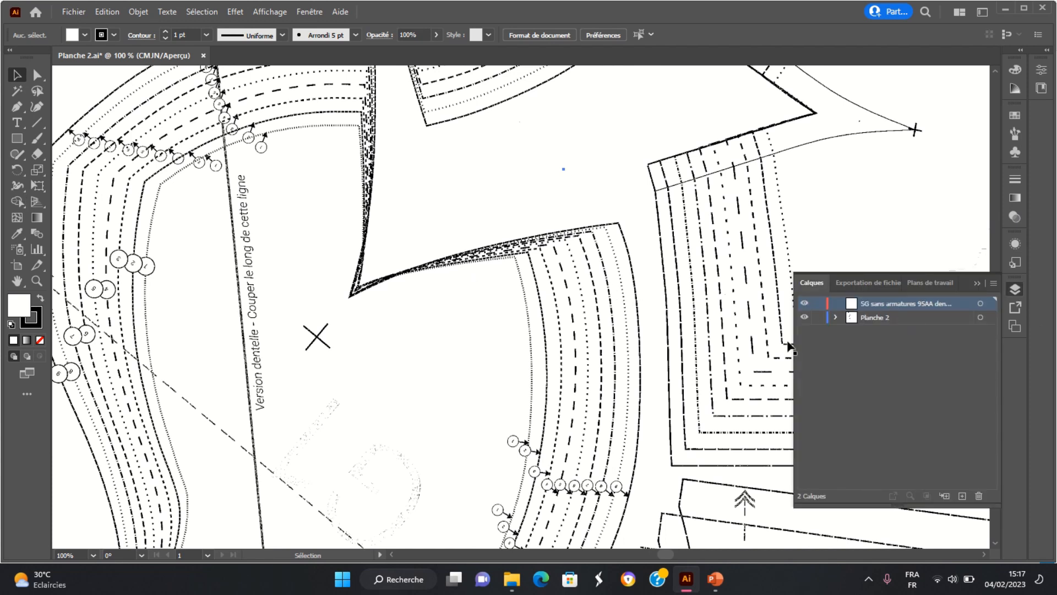
click(819, 318)
click(978, 283)
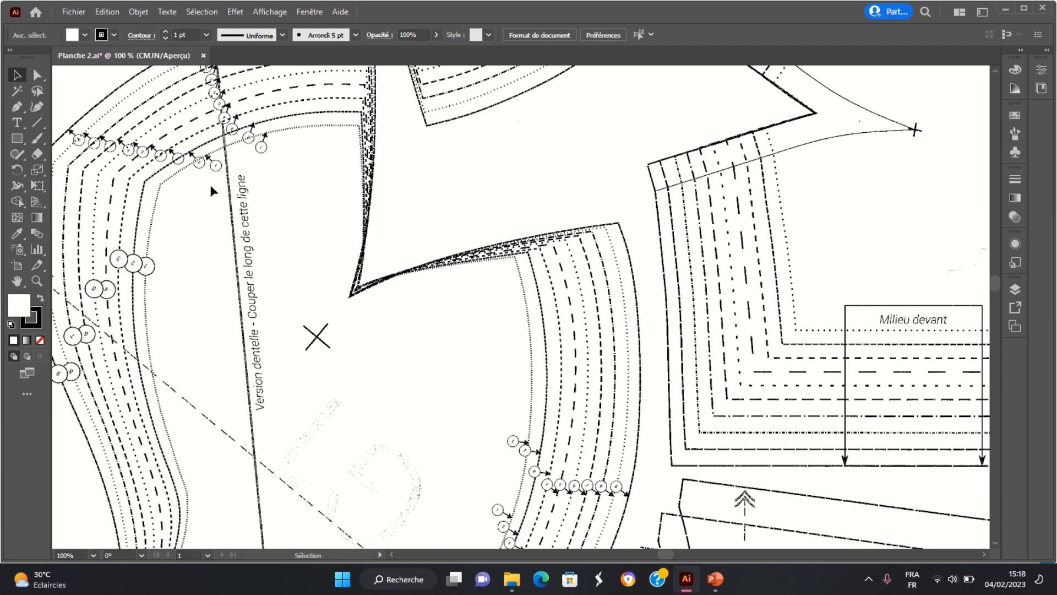
Step: With the Pen tool and no fill, draw a segment about 176 mm long along the "Version dentelle" line between the third size line's upper and lower crossings
click(18, 108)
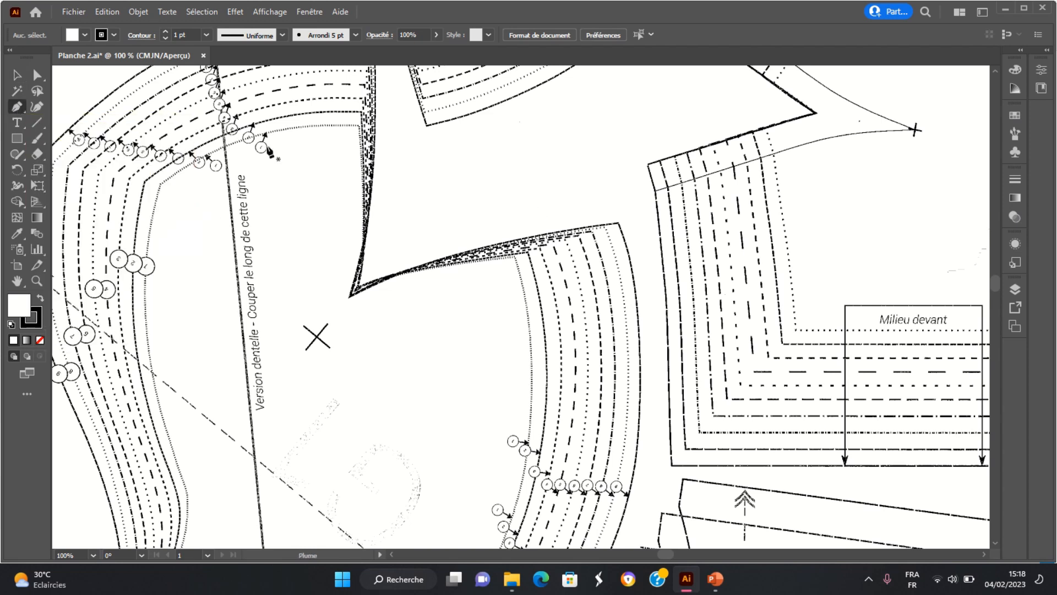
scroll(268, 146, up, 3)
key(space)
drag(241, 245, 456, 375)
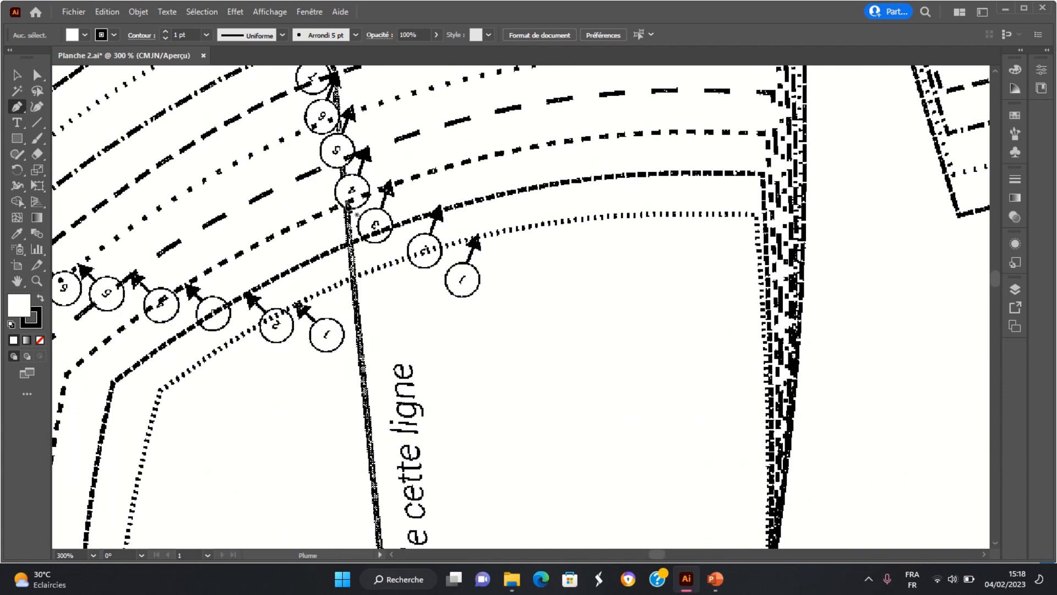
click(346, 203)
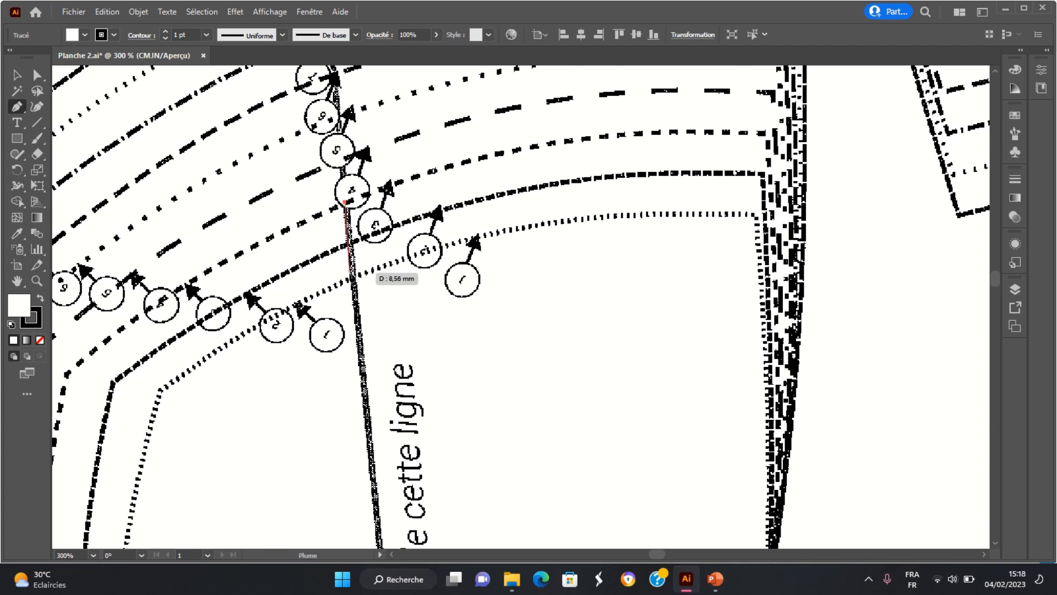
click(41, 340)
scroll(405, 399, down, 5)
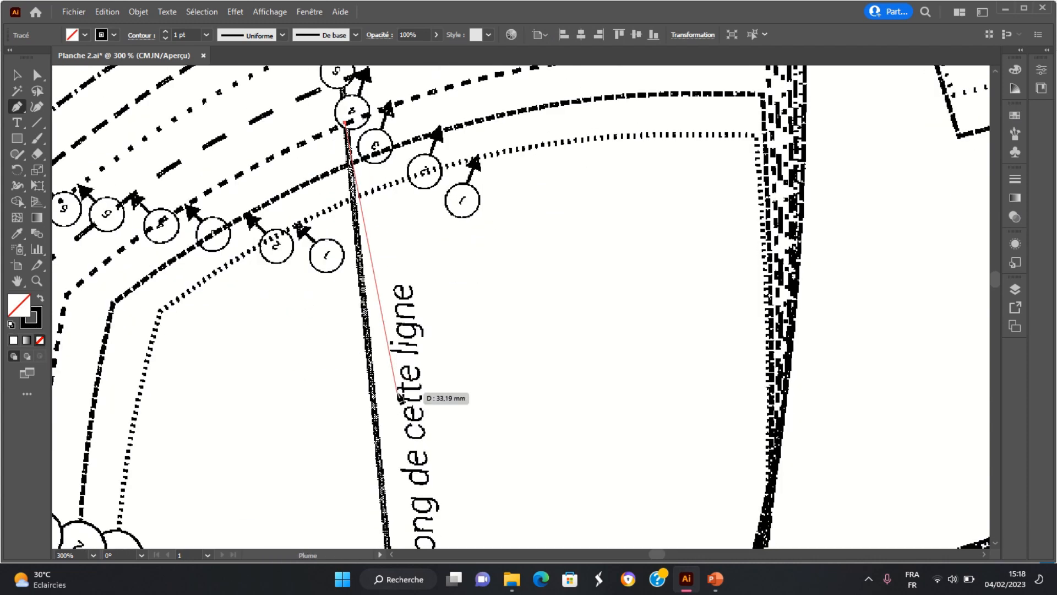
scroll(400, 394, down, 14)
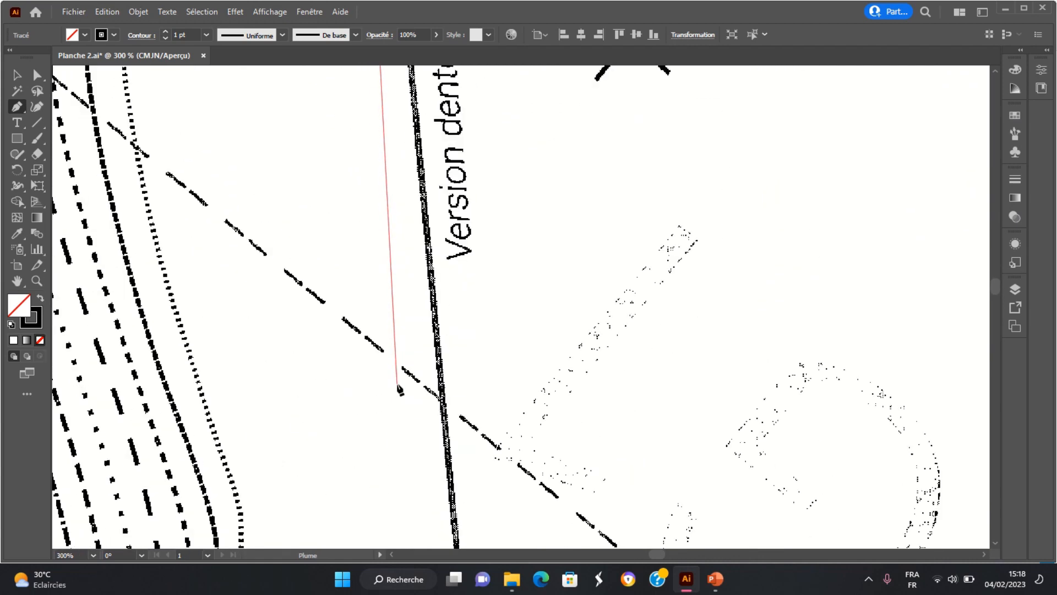
scroll(401, 387, down, 5)
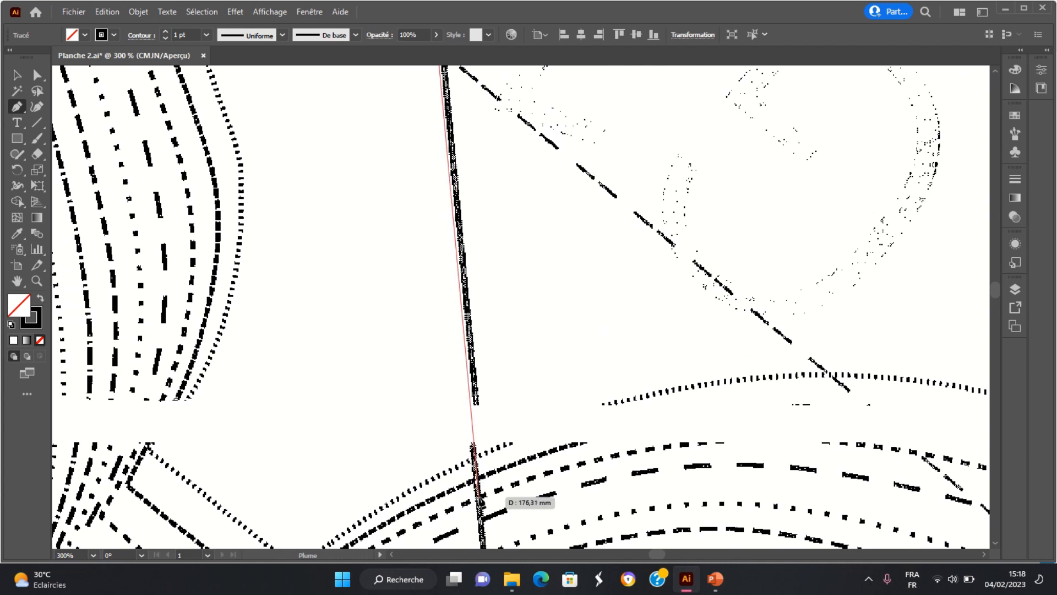
click(479, 497)
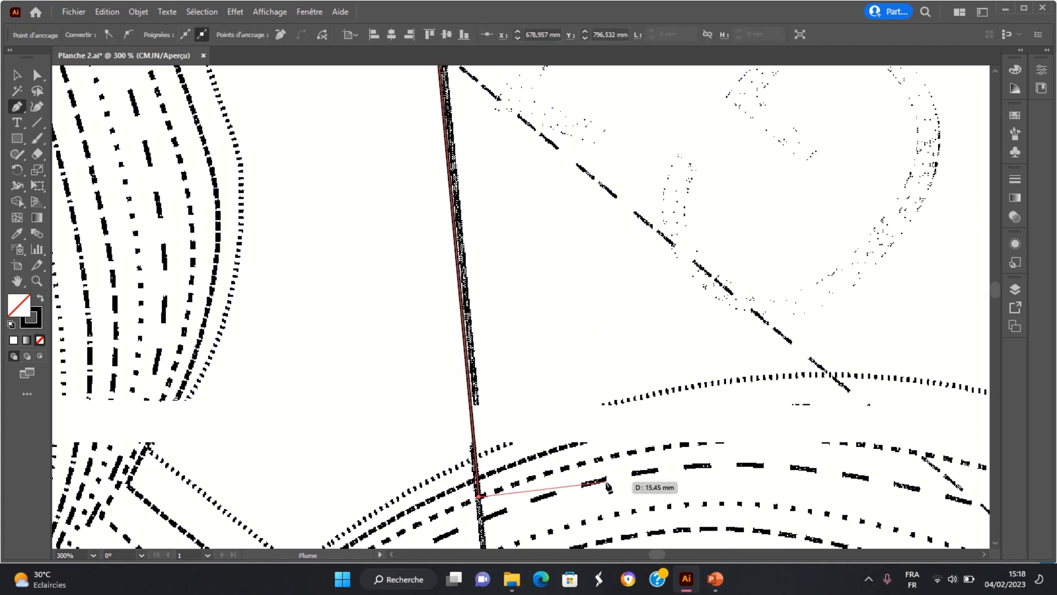
Step: Continue the path with straight segments to the third size line's lower side corner and up to its upper side corner beside the dart
drag(716, 503, 365, 357)
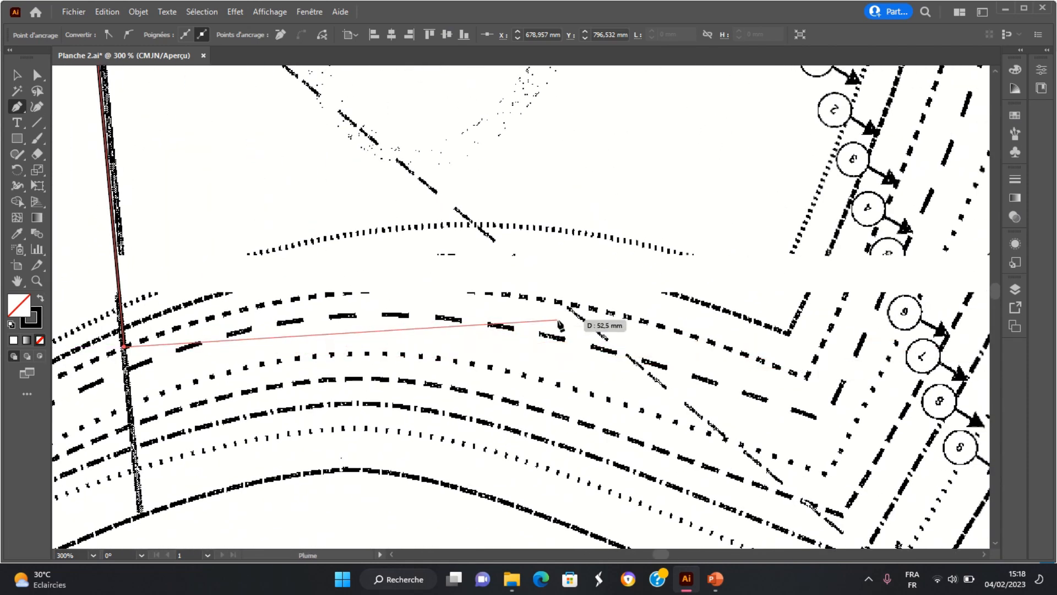
click(806, 378)
scroll(925, 380, up, 3)
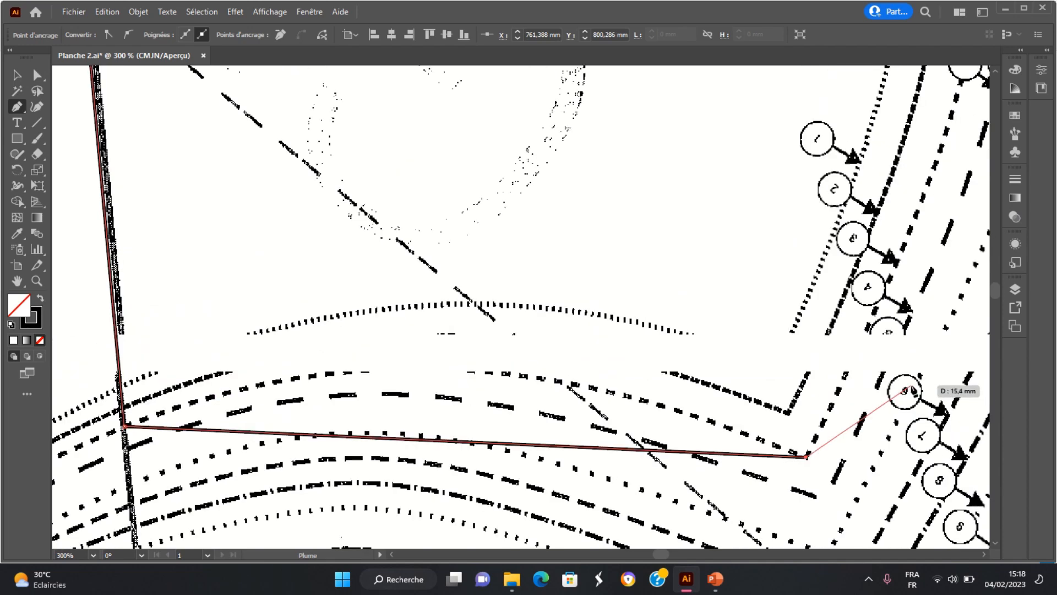
drag(792, 246, 444, 429)
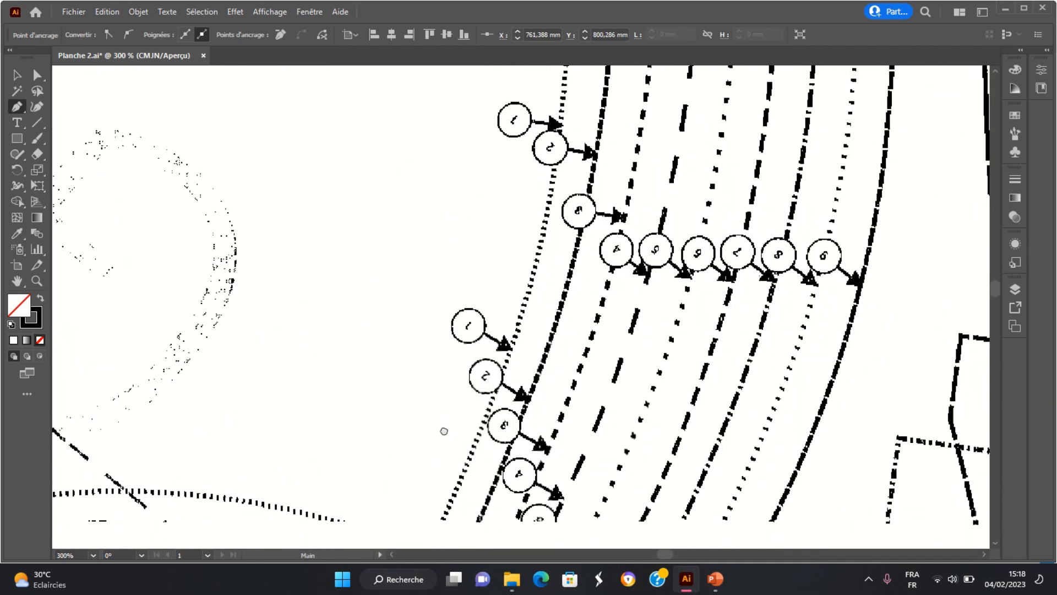
scroll(701, 375, down, 1)
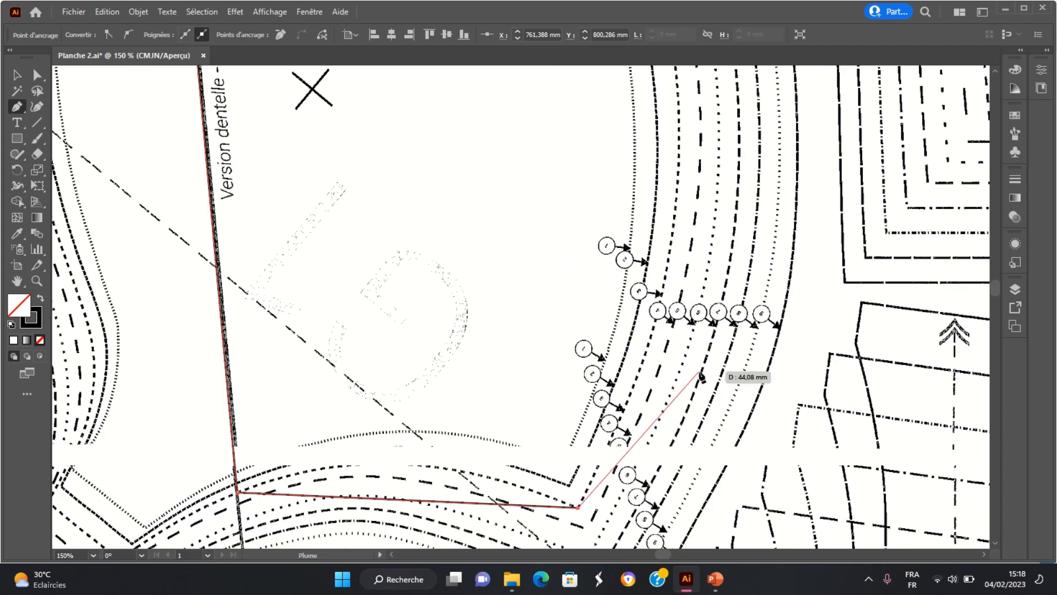
scroll(826, 260, up, 2)
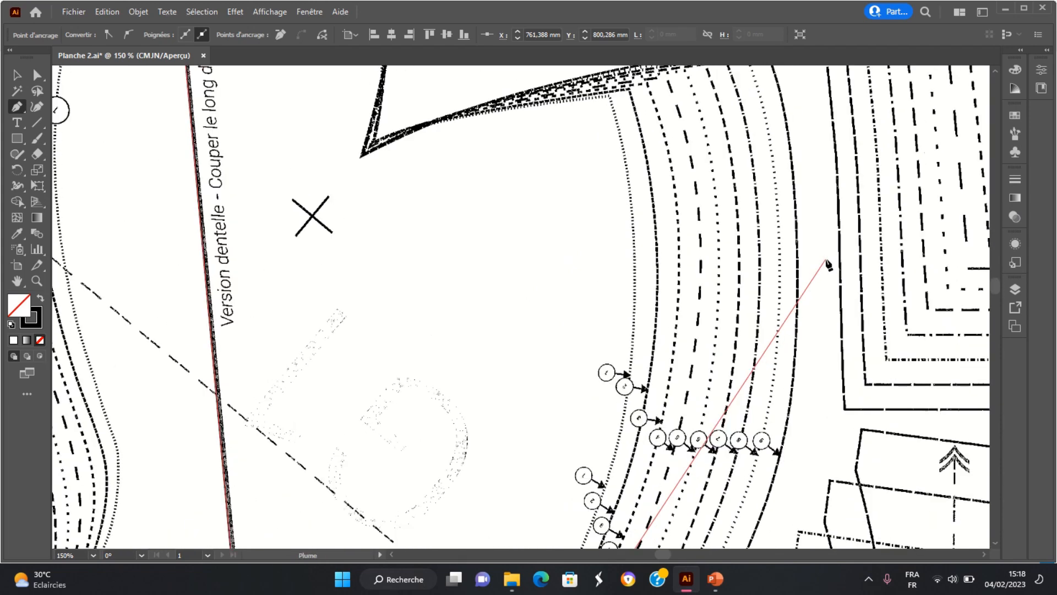
scroll(826, 260, down, 3)
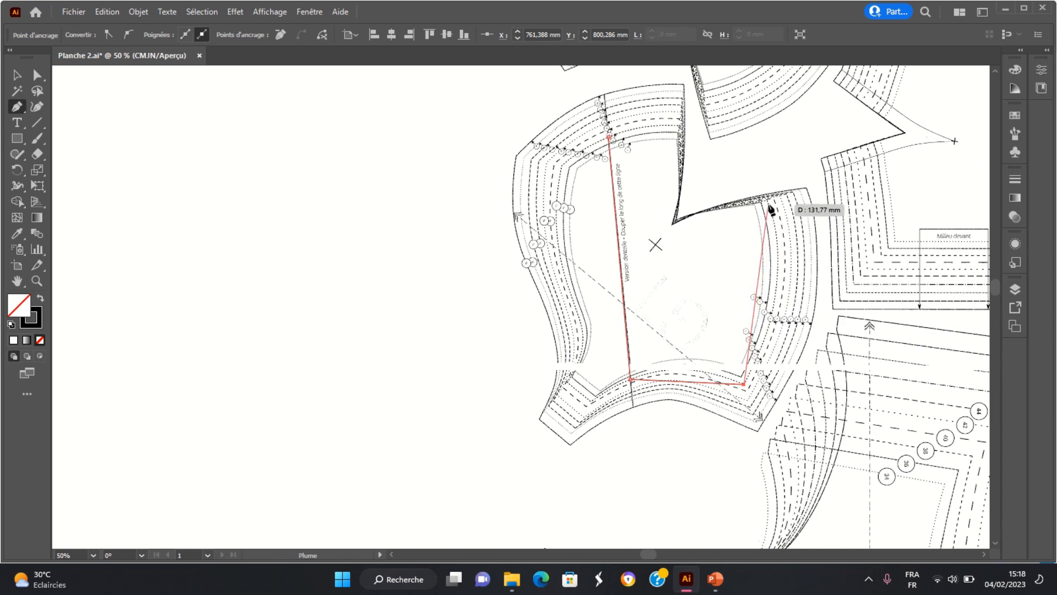
scroll(771, 208, up, 6)
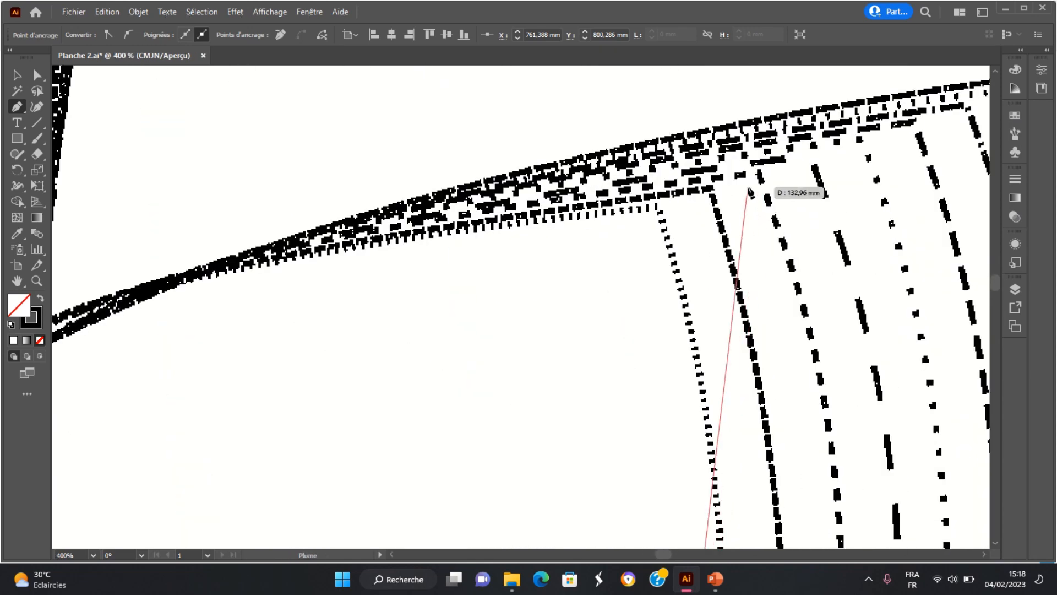
click(759, 173)
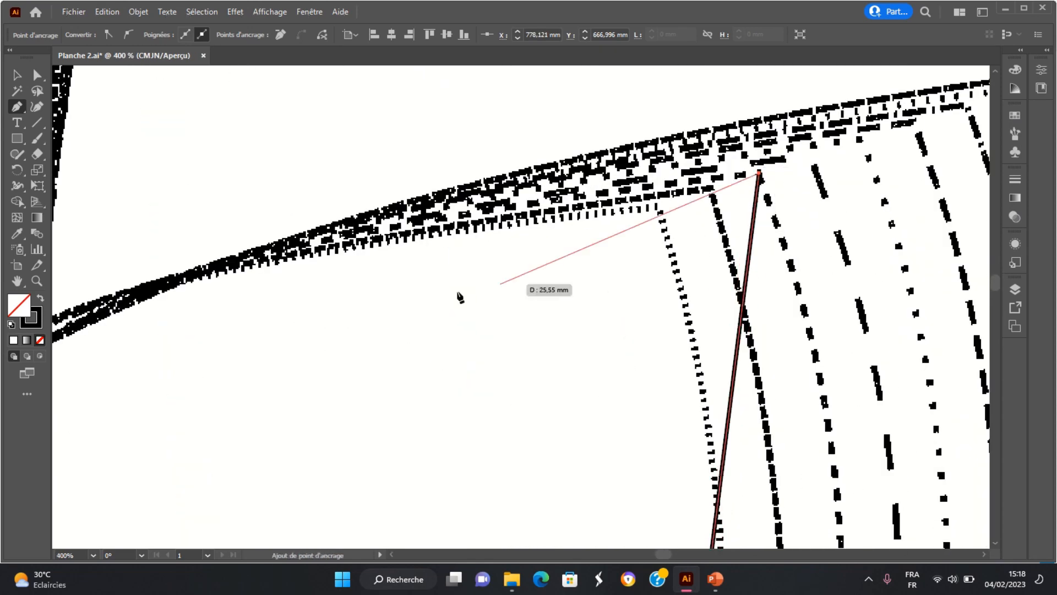
Step: Continue the pen path with a straight segment from the upper side corner to the third size line's dart tip
key(space)
drag(246, 314, 580, 260)
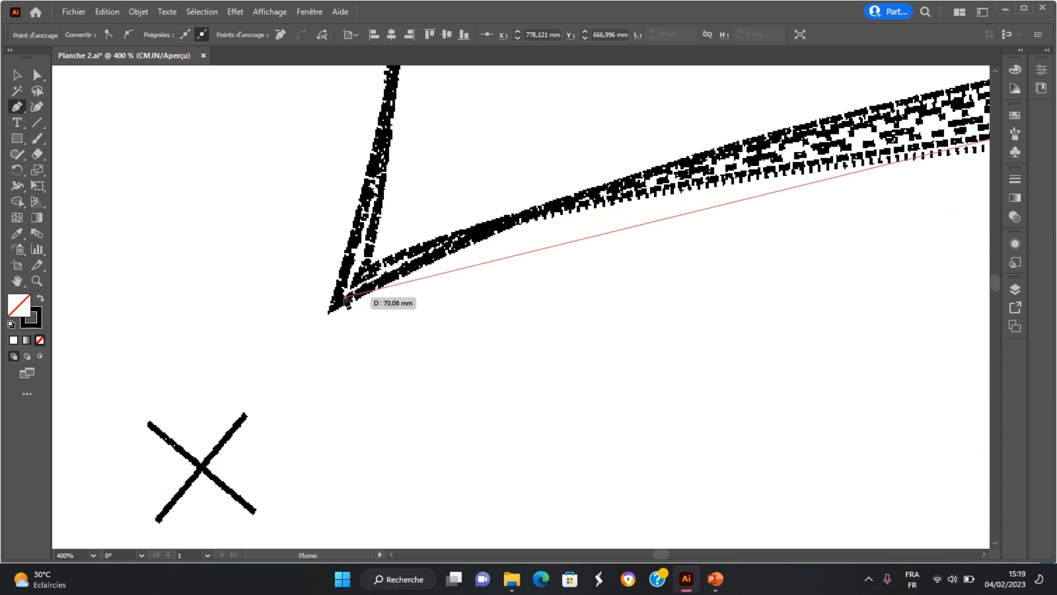
scroll(370, 280, up, 1)
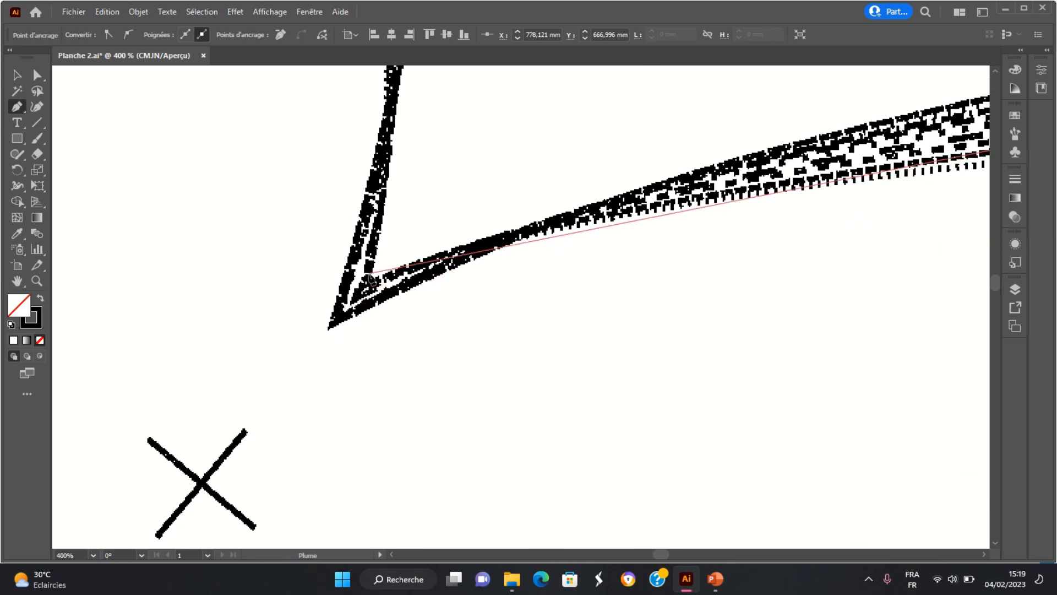
scroll(370, 280, up, 10)
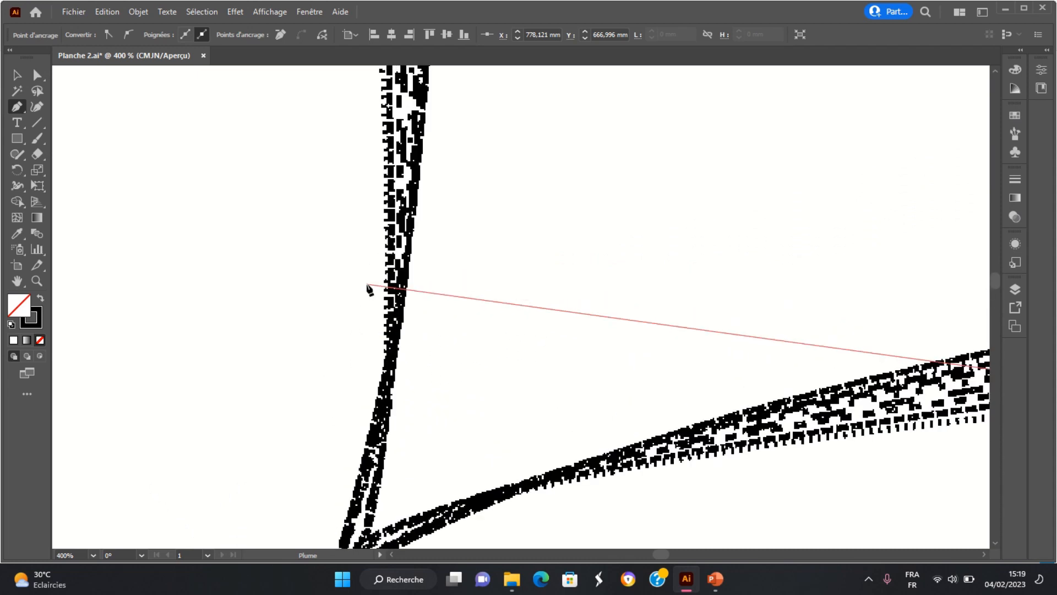
scroll(369, 289, up, 4)
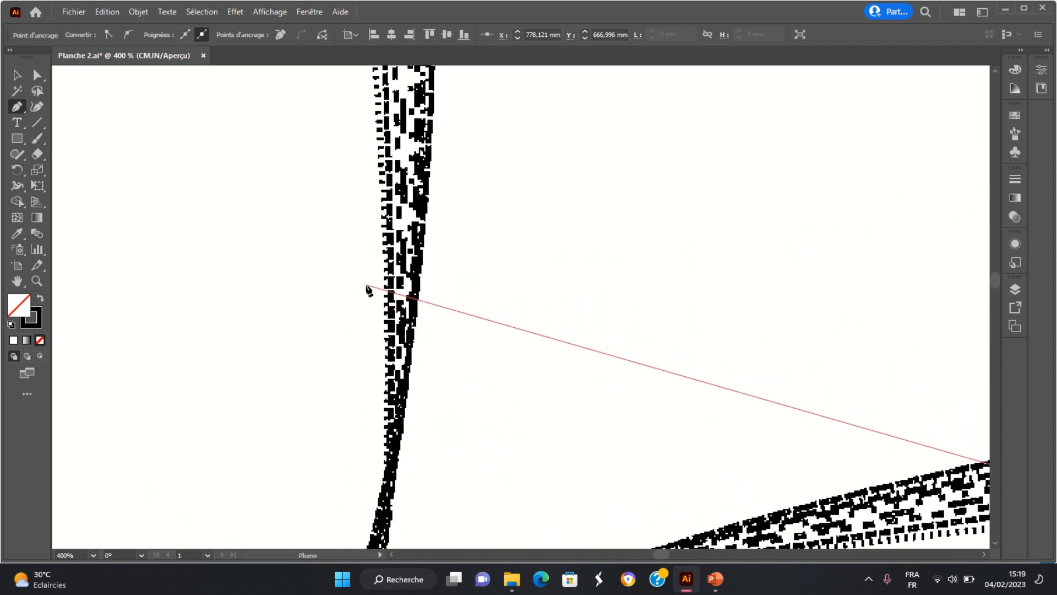
scroll(367, 289, down, 3)
scroll(367, 289, down, 3)
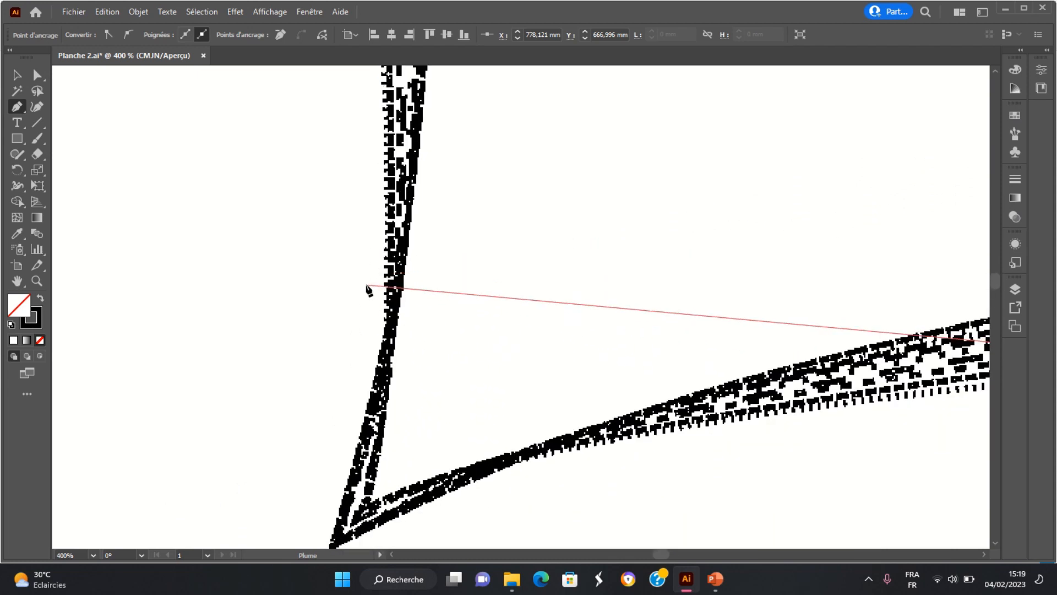
scroll(368, 288, down, 2)
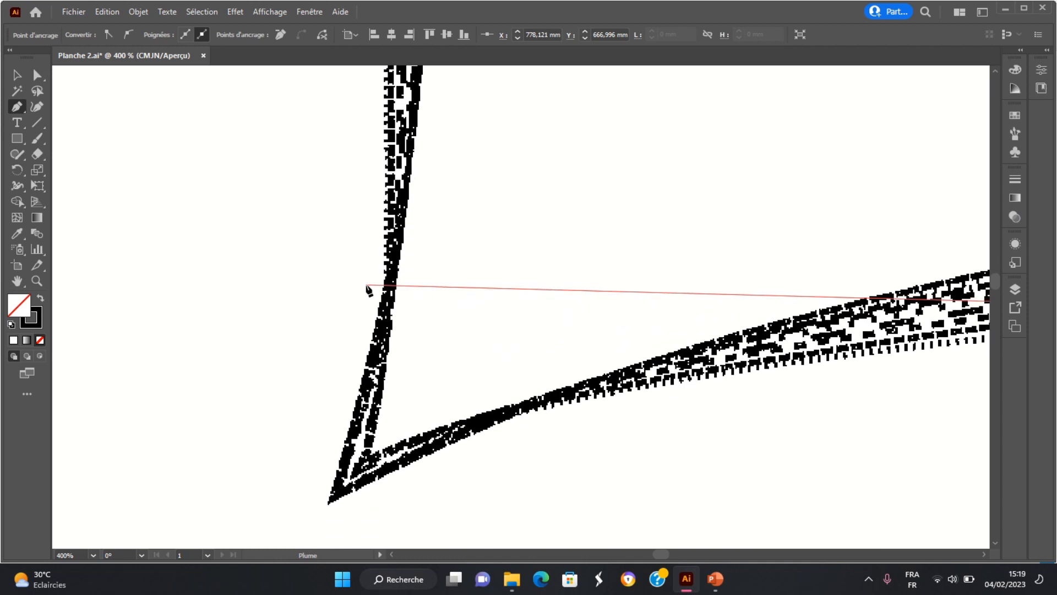
click(355, 474)
Step: Draw a straight segment from the dart tip up to the third size line's upper corner on the dart's other side
scroll(434, 460, up, 10)
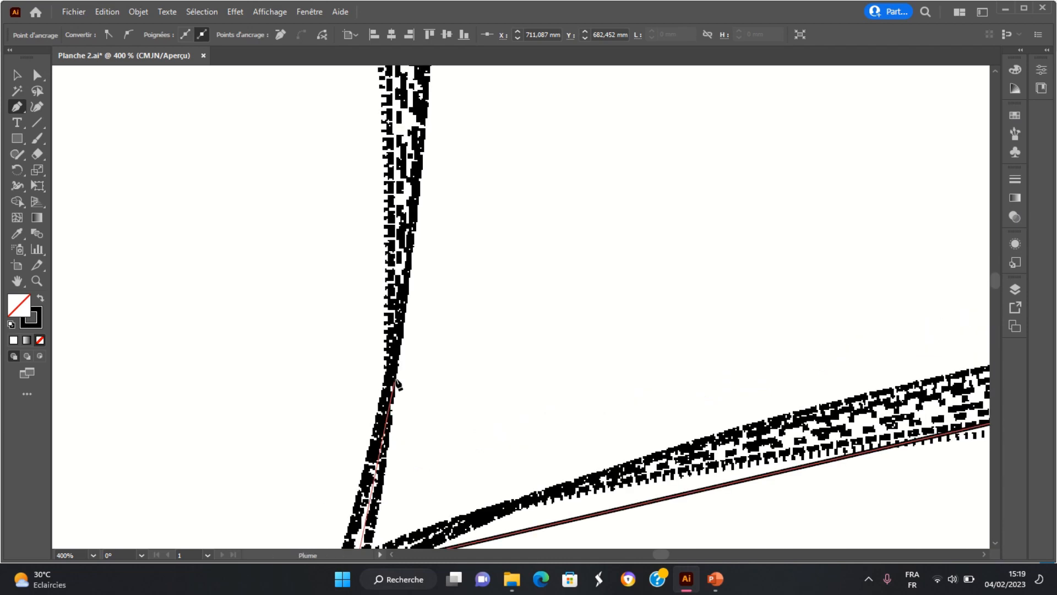
scroll(411, 376, down, 10)
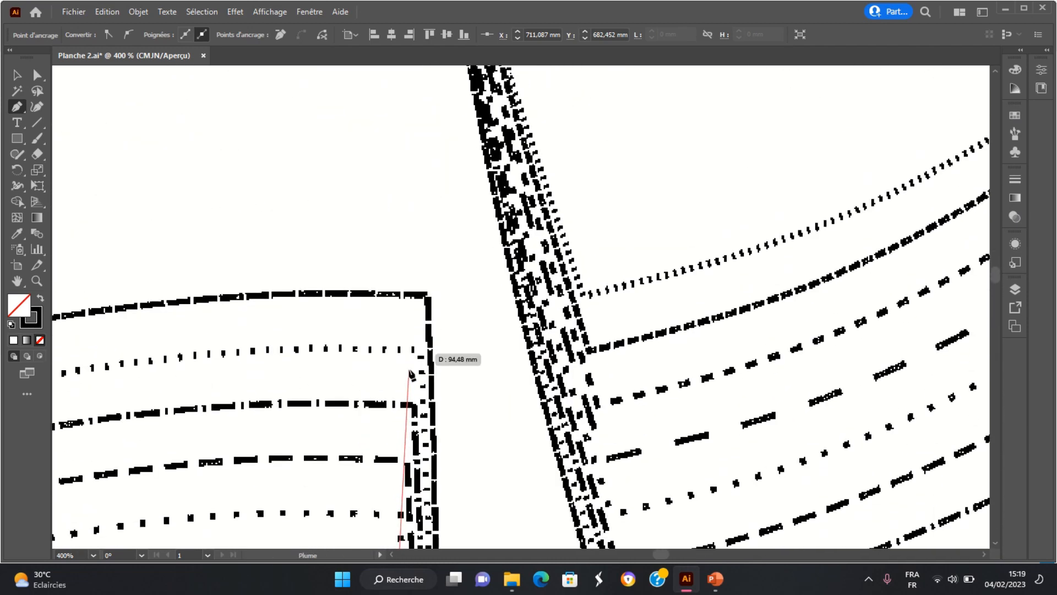
scroll(411, 372, down, 1)
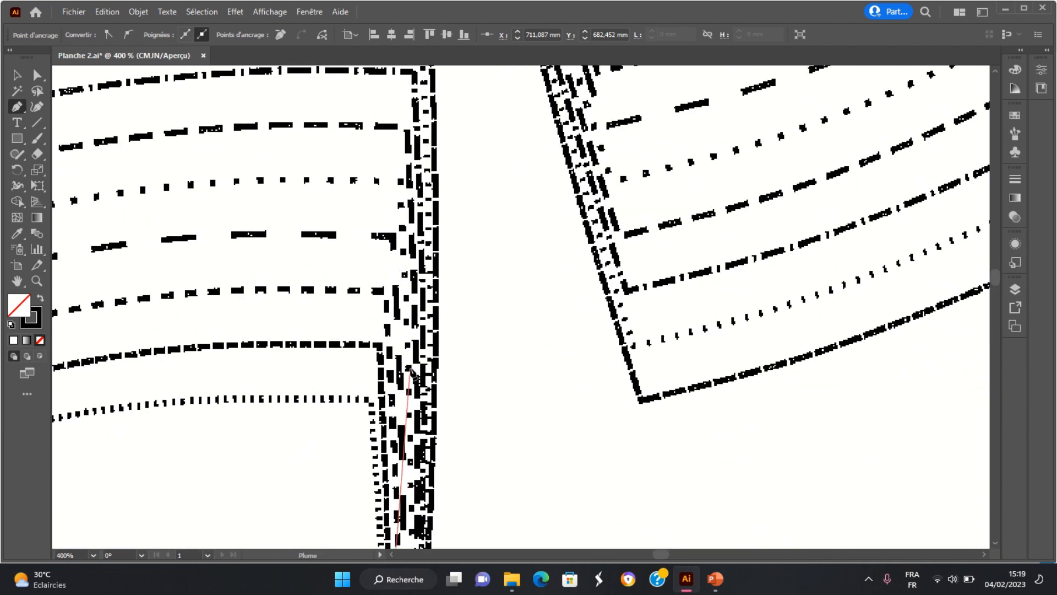
click(385, 289)
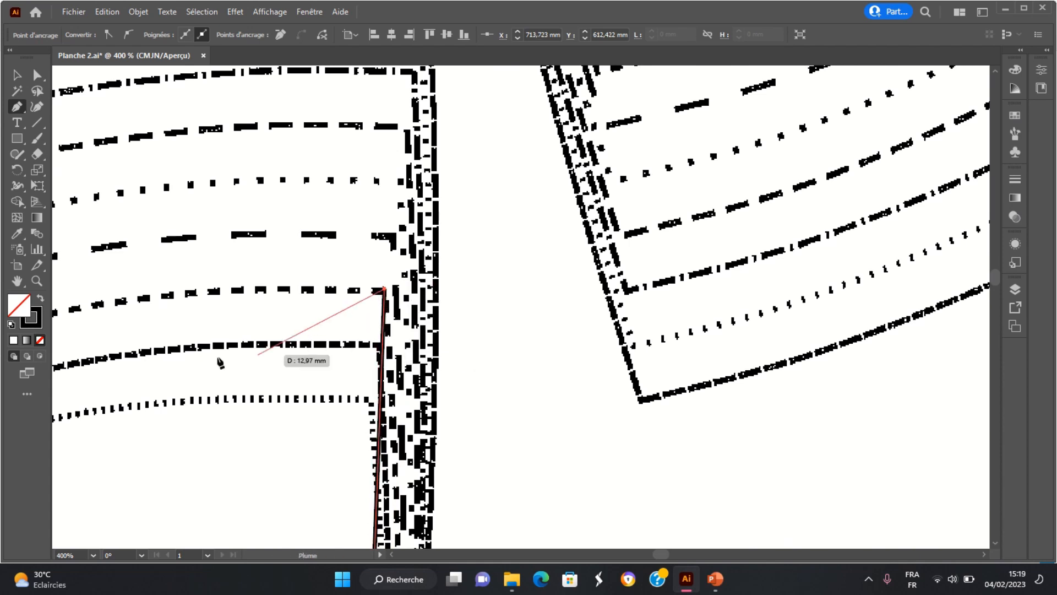
Step: Close the path at its starting anchor, and bend the closing upper segment along the third size line with the Curvature tool
key(space)
drag(236, 381, 554, 348)
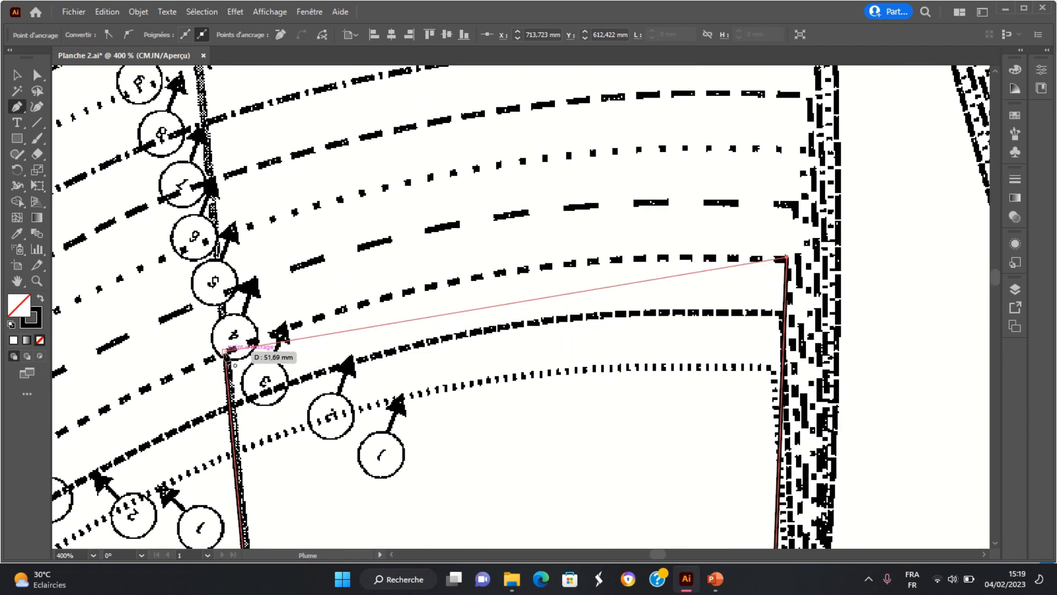
click(226, 350)
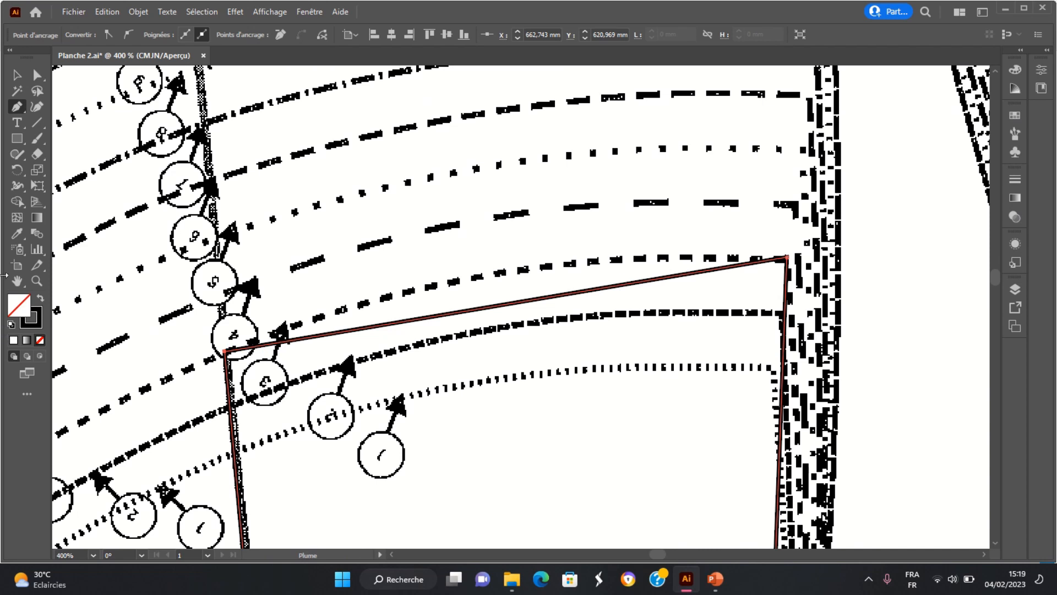
click(37, 106)
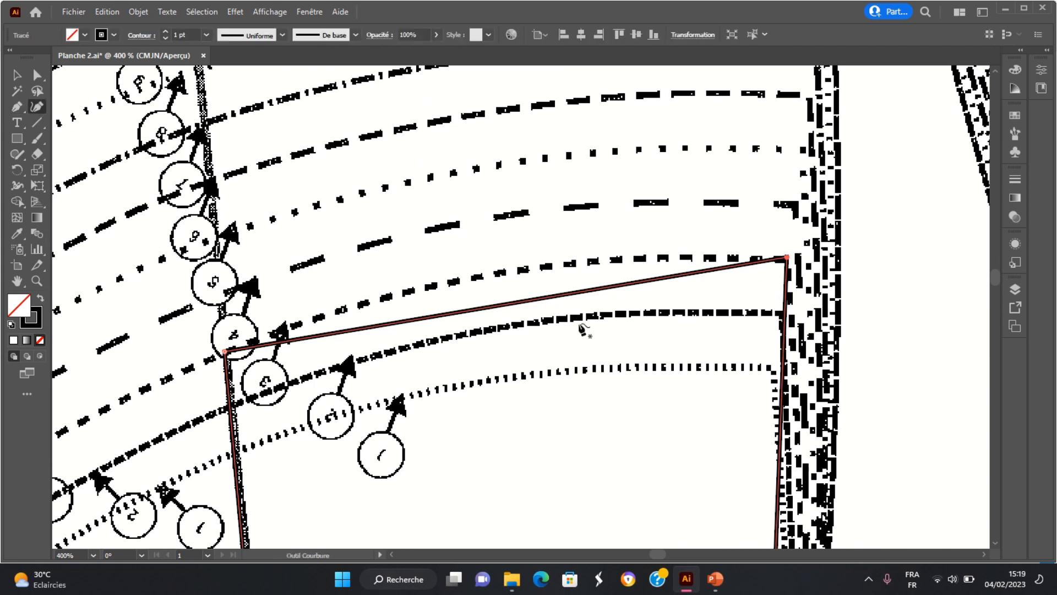
drag(506, 307, 505, 273)
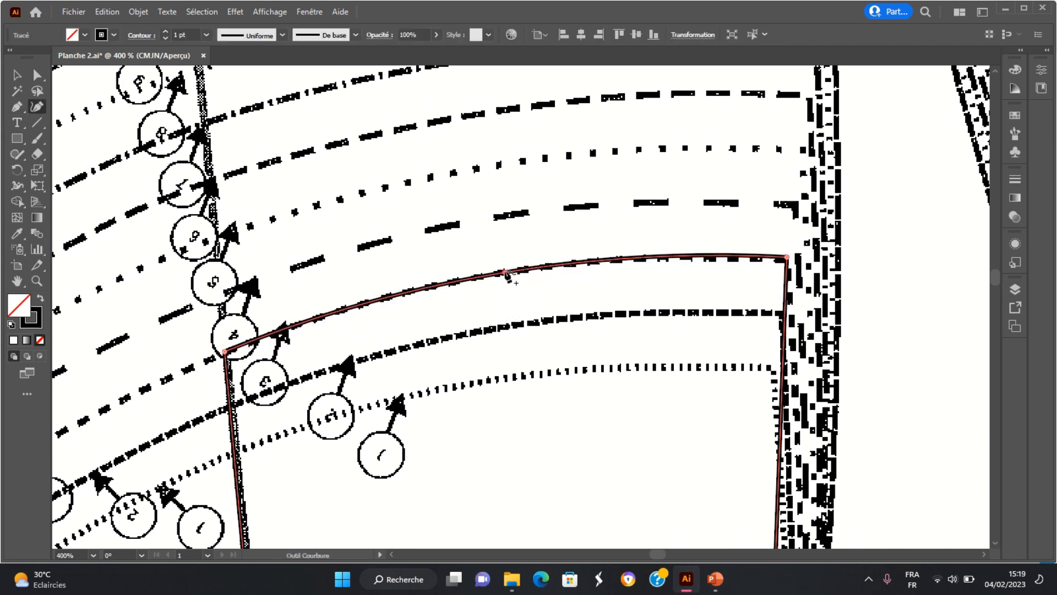
Step: Bend the cup piece's straight lower edge up to the crest of the third size line
scroll(538, 333, down, 10)
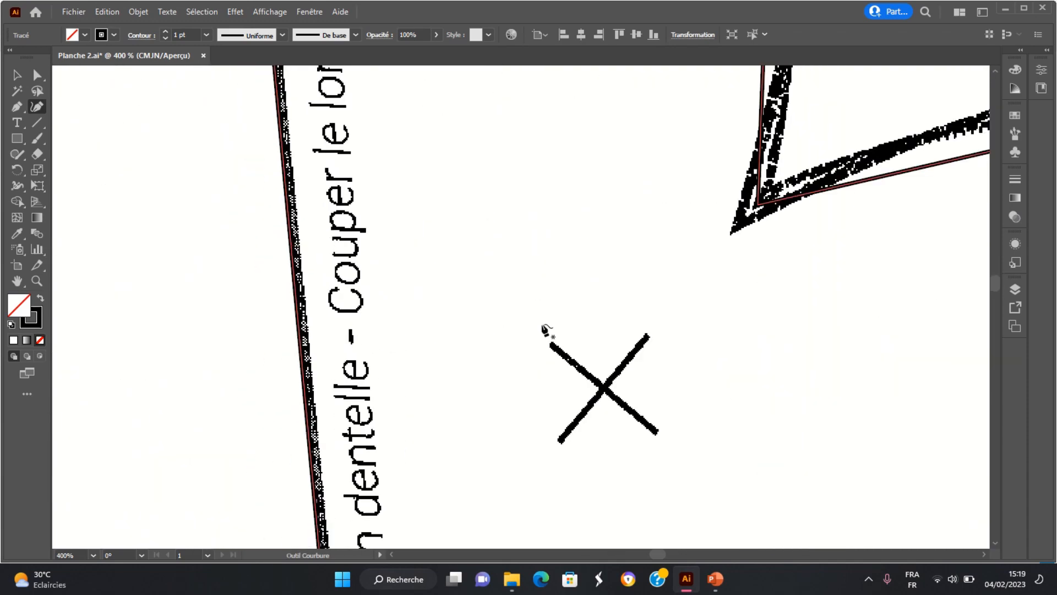
scroll(545, 331, up, 10)
scroll(548, 331, down, 4)
scroll(568, 341, up, 6)
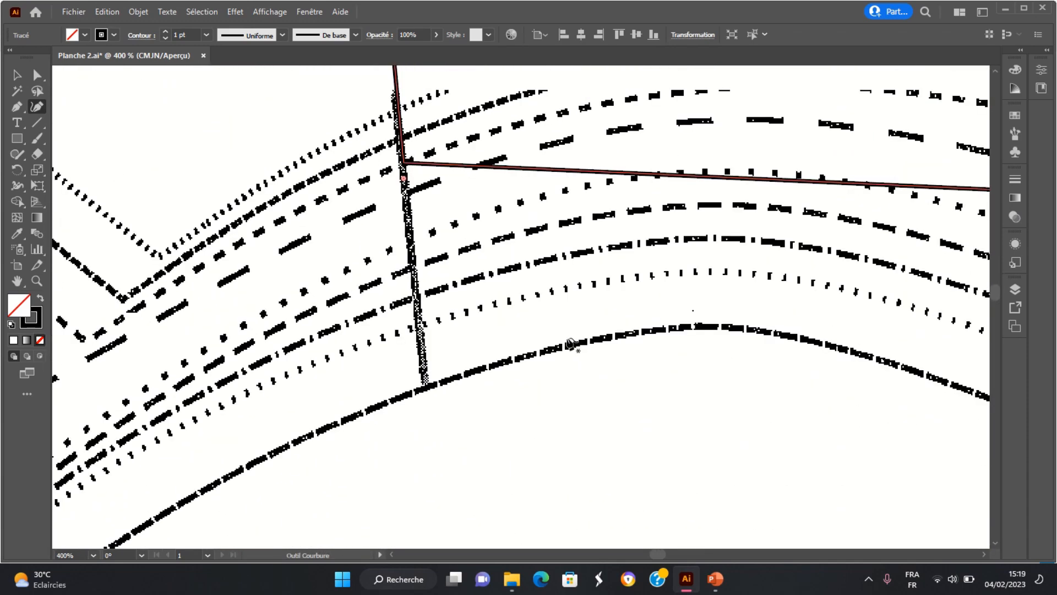
drag(876, 377, 573, 389)
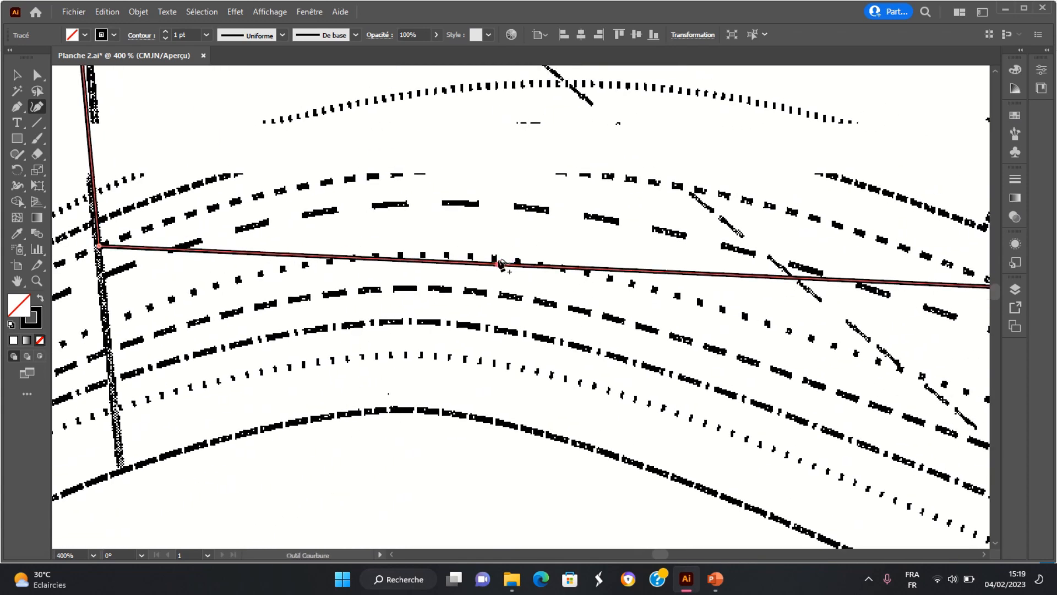
drag(503, 265, 502, 177)
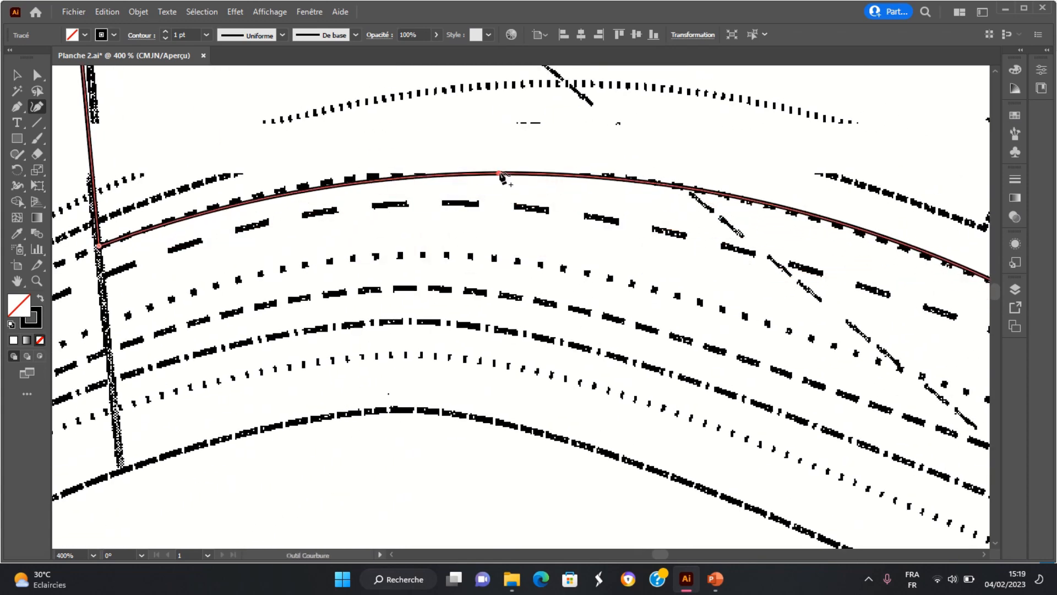
drag(503, 177, 502, 175)
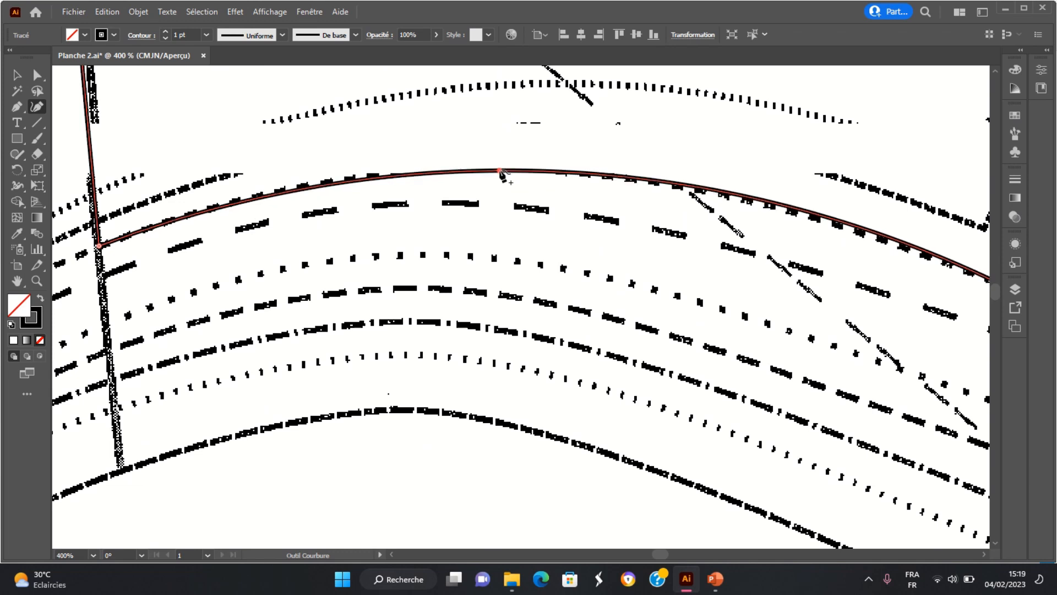
Step: Add three curvature points along the lower edge, one before and two after the crest, fitting them to the third size line
click(302, 187)
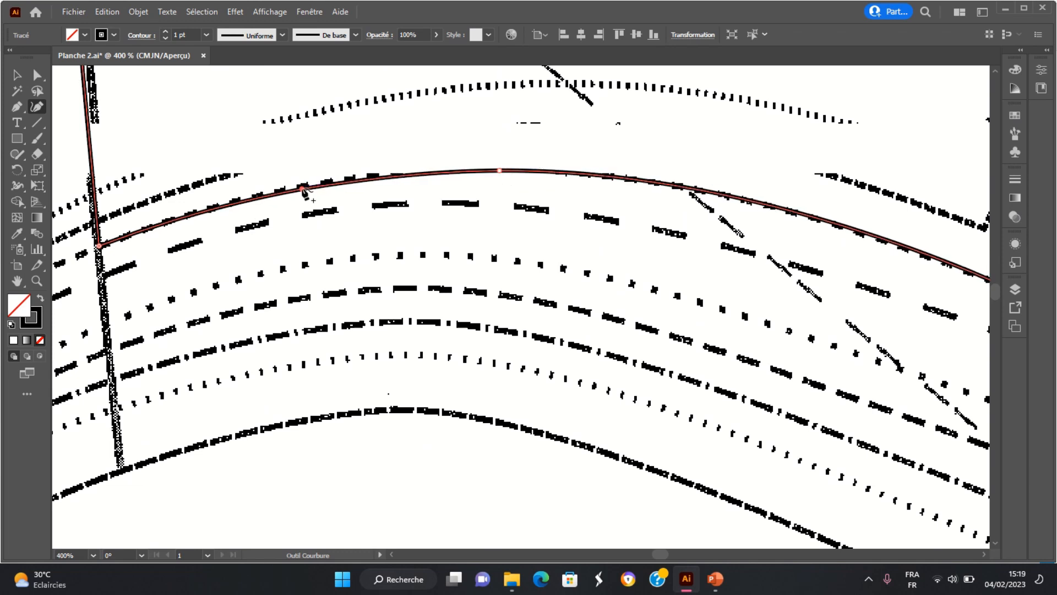
click(725, 193)
drag(725, 194, 730, 199)
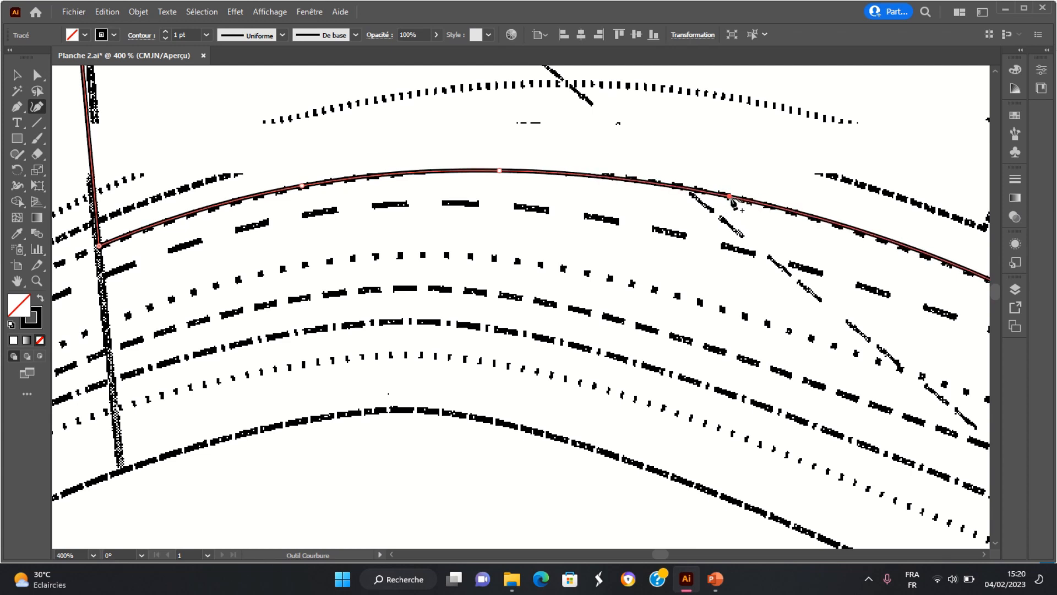
click(901, 245)
drag(900, 245, 900, 248)
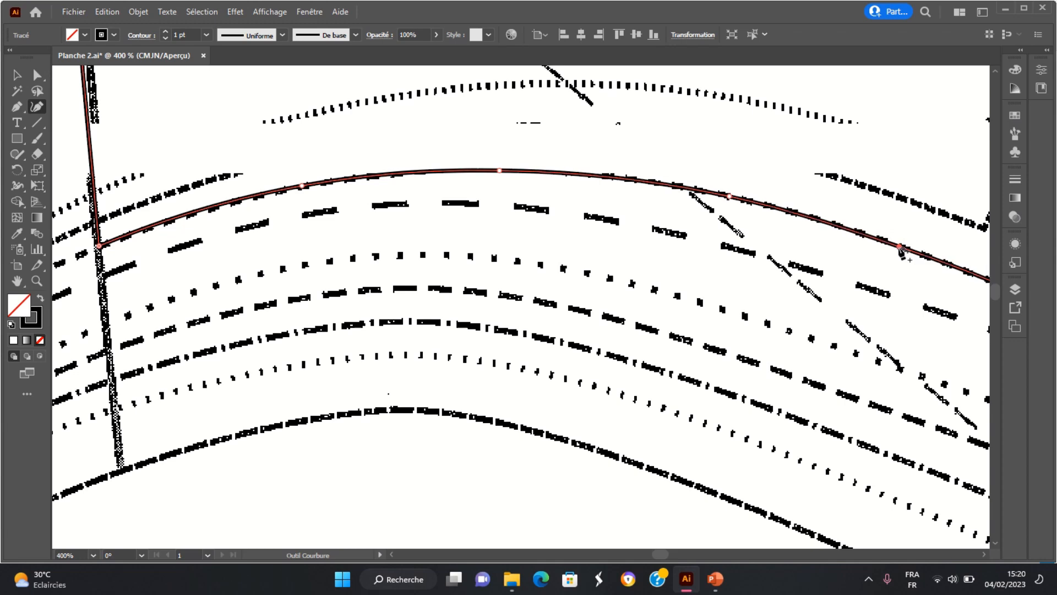
Step: Bend the lower part of the outer side edge onto the third size line, adding a second curvature point near the lower side corner
drag(892, 324, 318, 517)
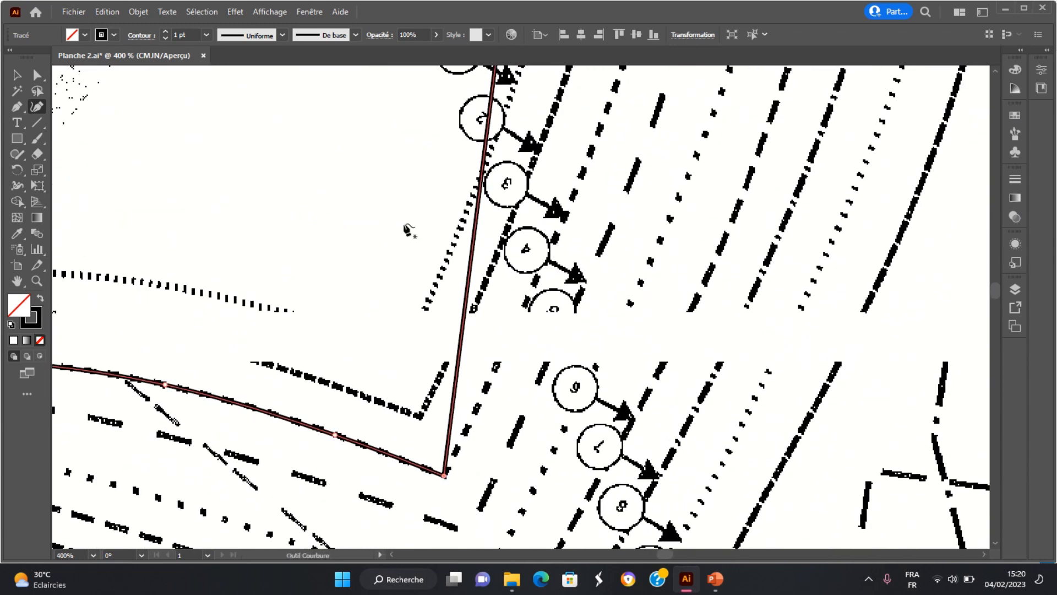
click(532, 145)
drag(532, 145, 595, 145)
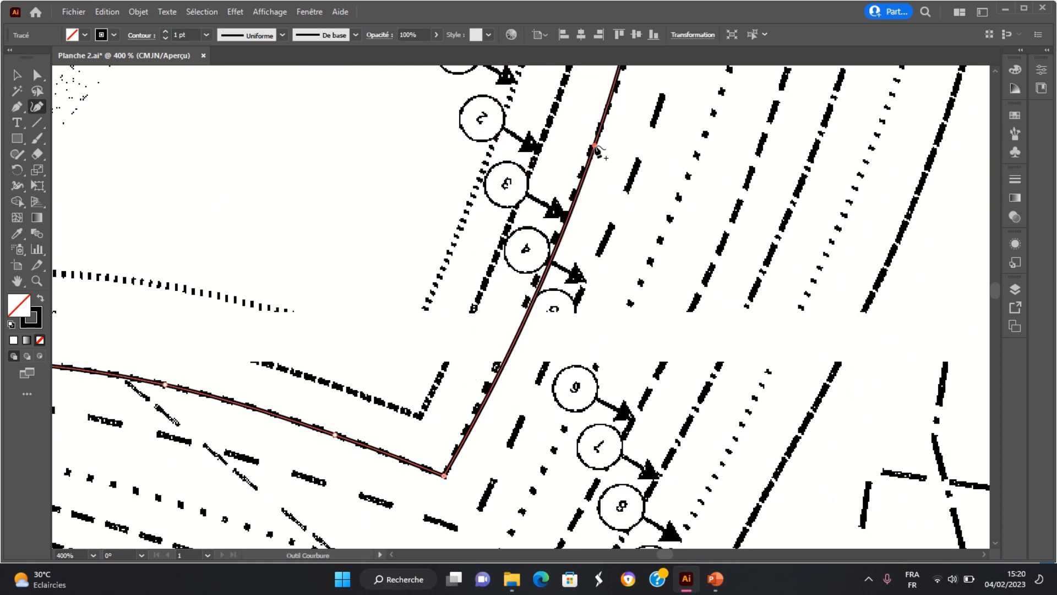
click(511, 343)
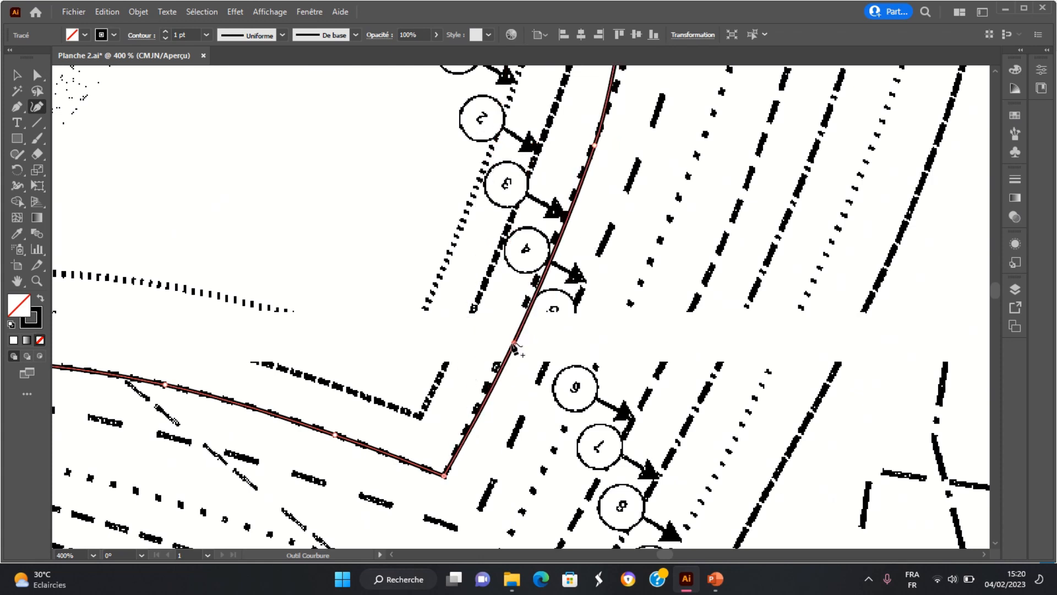
drag(511, 344, 507, 344)
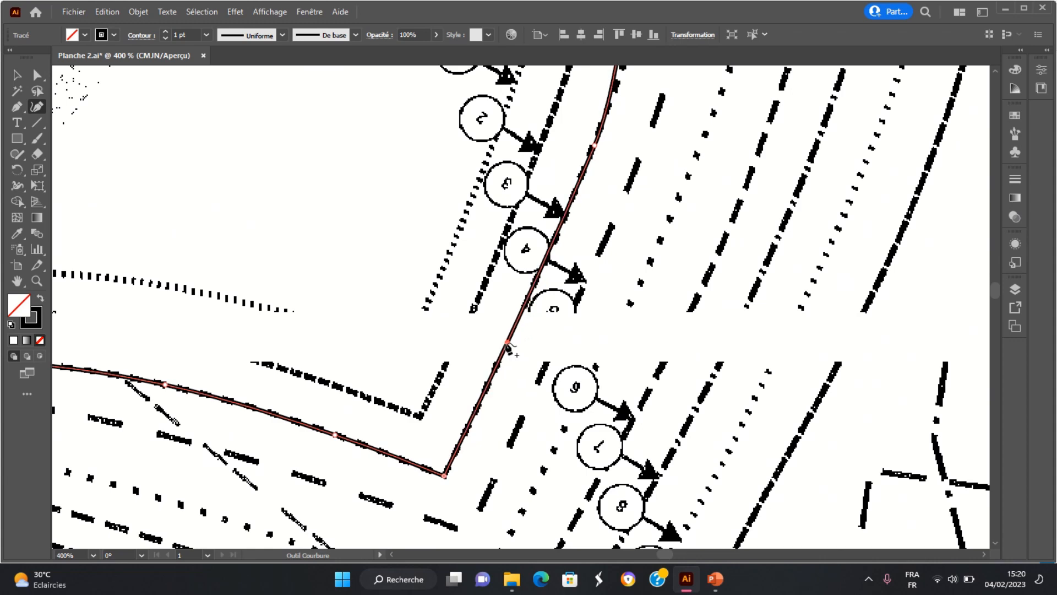
Step: Fit the middle and upper parts of the outer side edge to the third size line with additional curvature points
scroll(668, 297, up, 10)
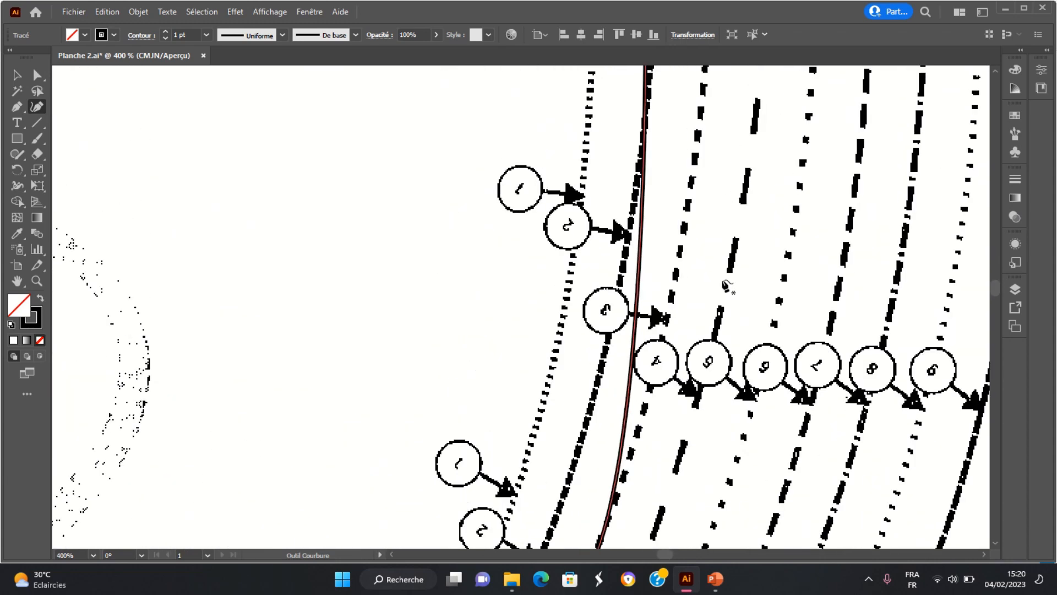
scroll(725, 283, up, 3)
drag(653, 158, 706, 145)
scroll(759, 220, down, 10)
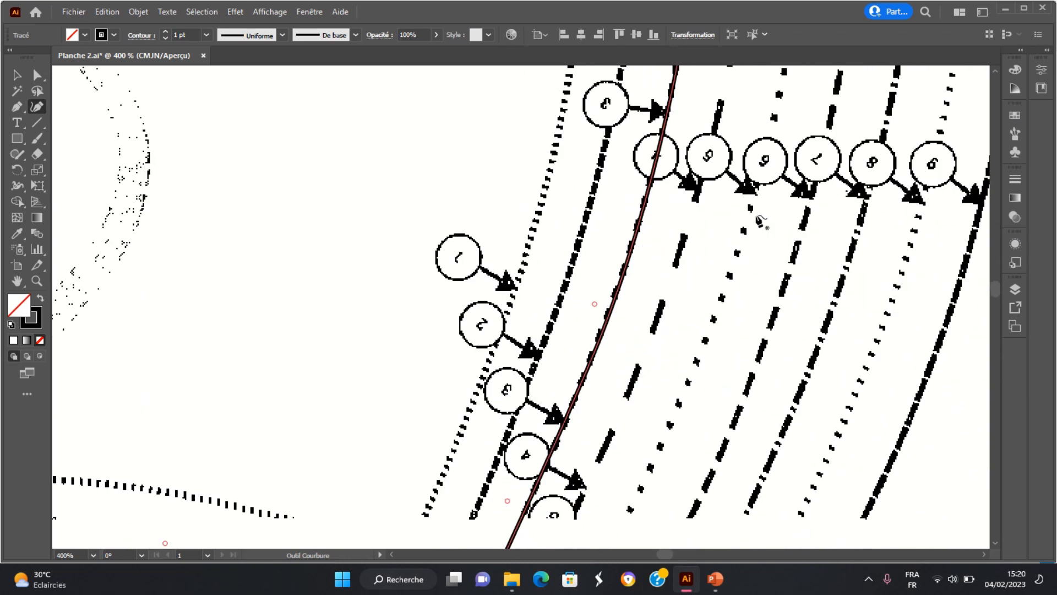
scroll(774, 237, up, 5)
scroll(779, 244, up, 15)
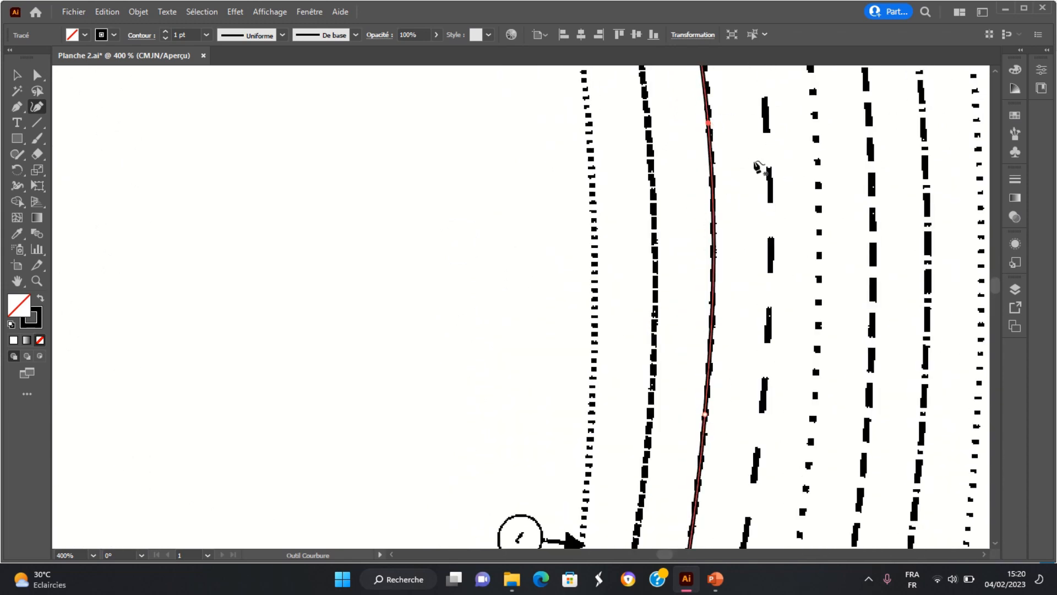
scroll(758, 171, up, 8)
scroll(773, 177, up, 1)
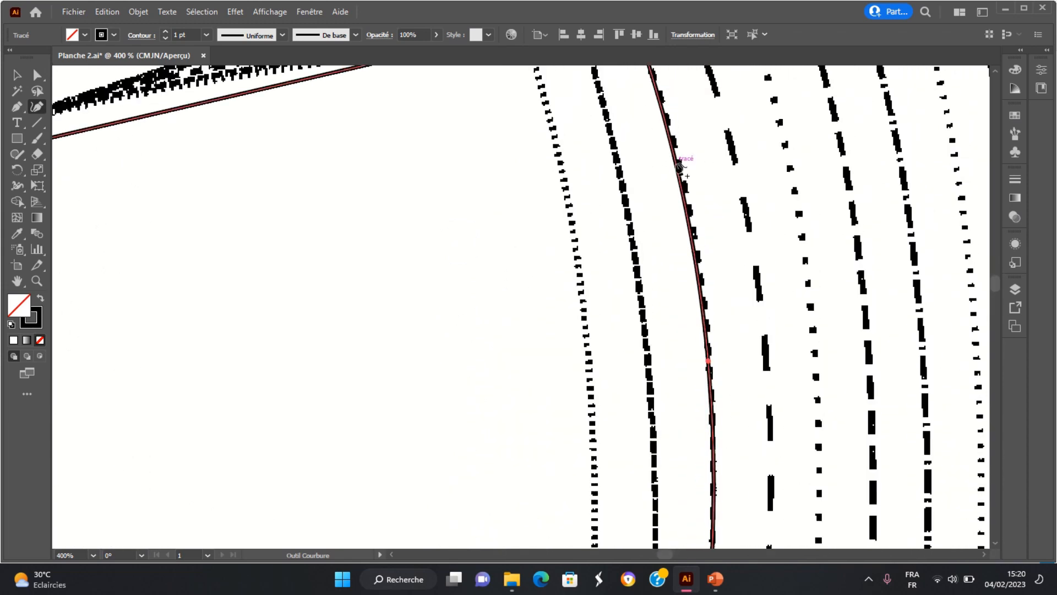
click(679, 161)
Step: Bend the straight edge between the upper side corner and the dart tip onto the third size line with three curvature points
scroll(748, 178, up, 4)
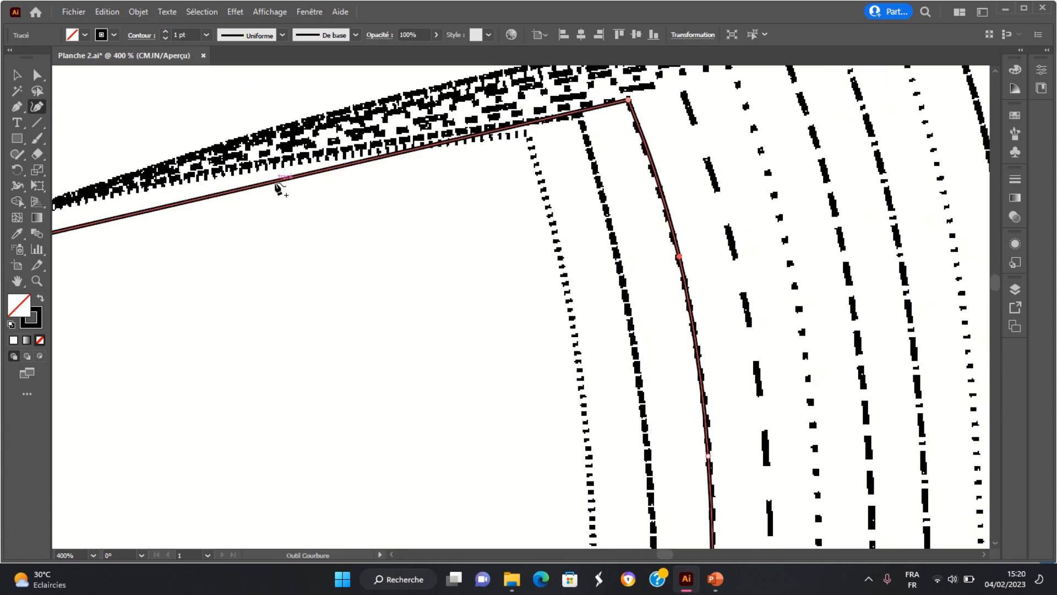
drag(285, 184, 277, 151)
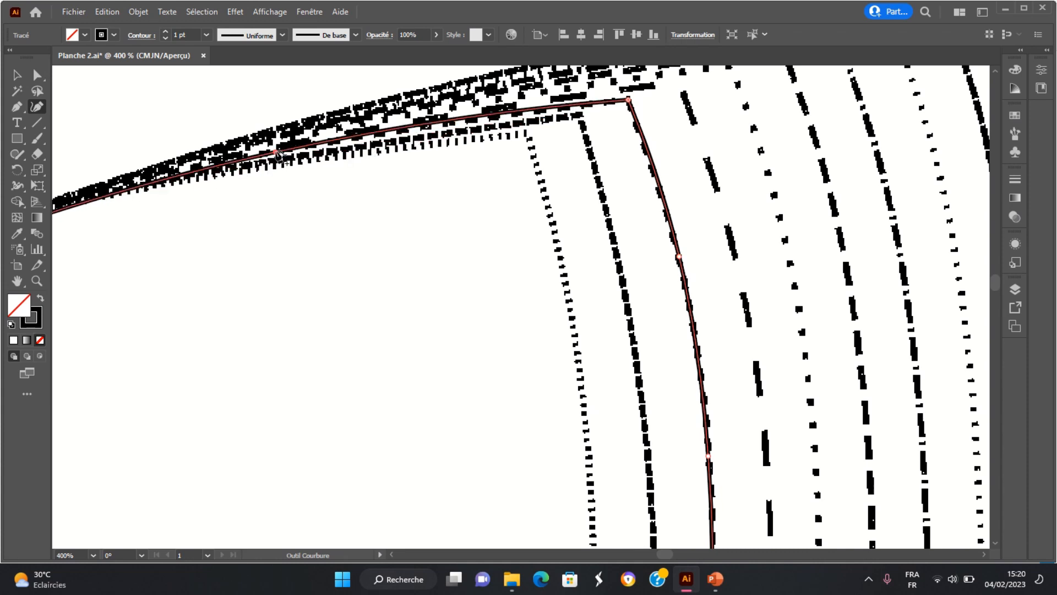
click(469, 118)
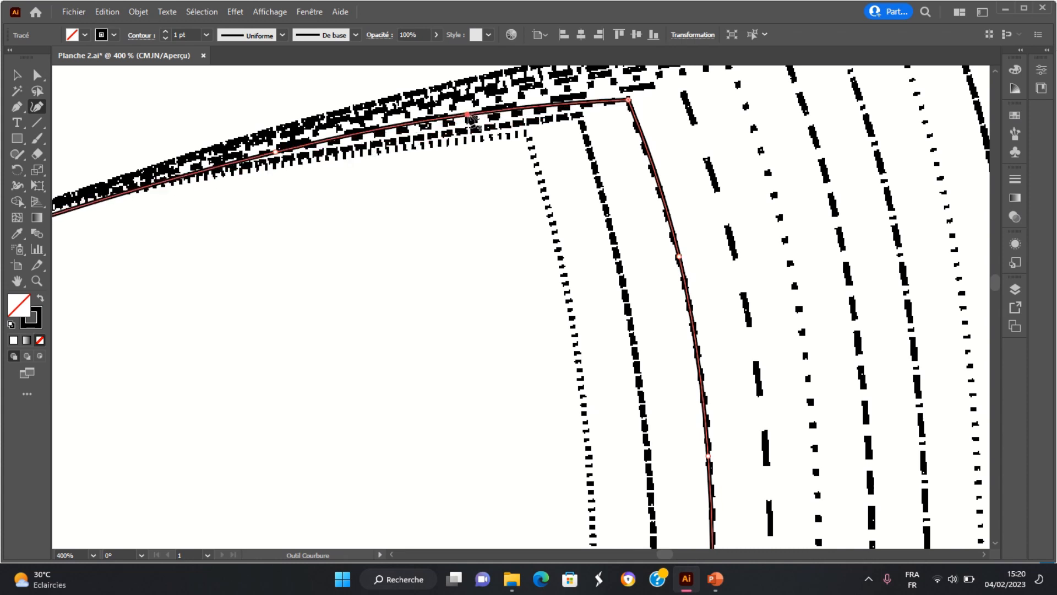
drag(470, 118, 470, 122)
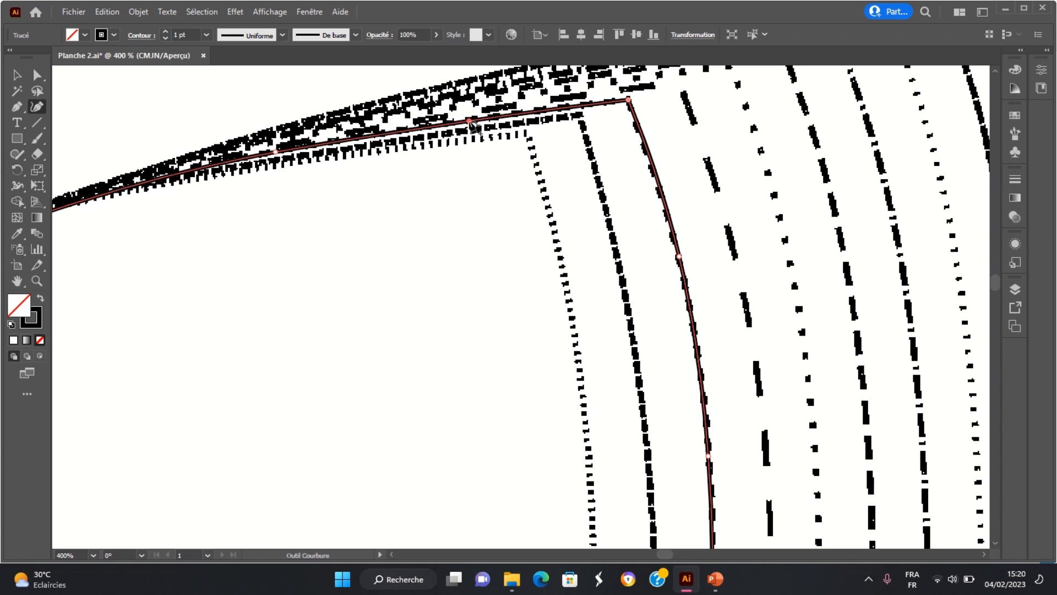
drag(322, 258, 550, 245)
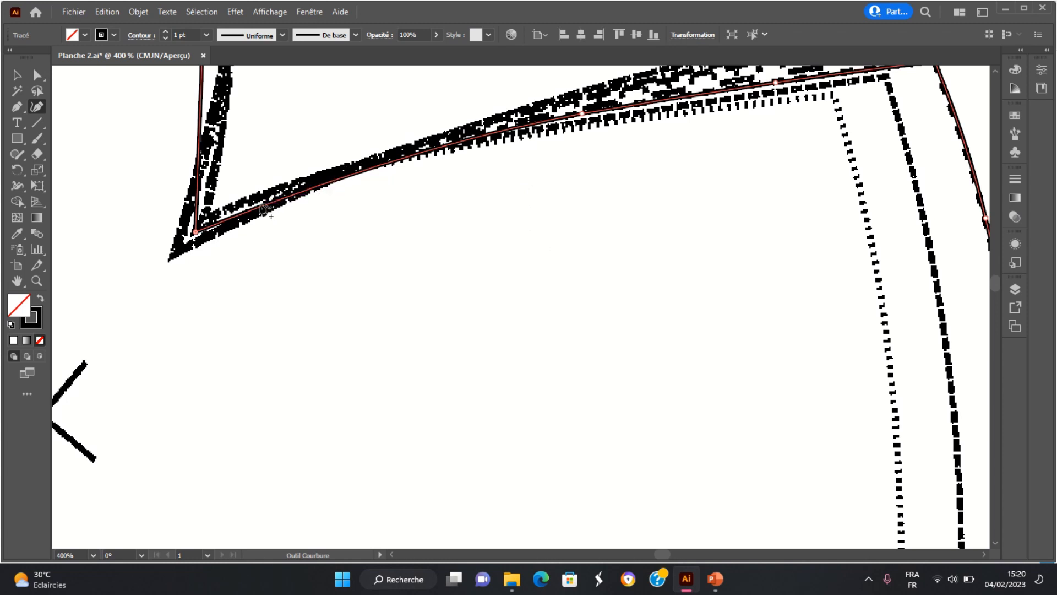
drag(262, 207, 260, 201)
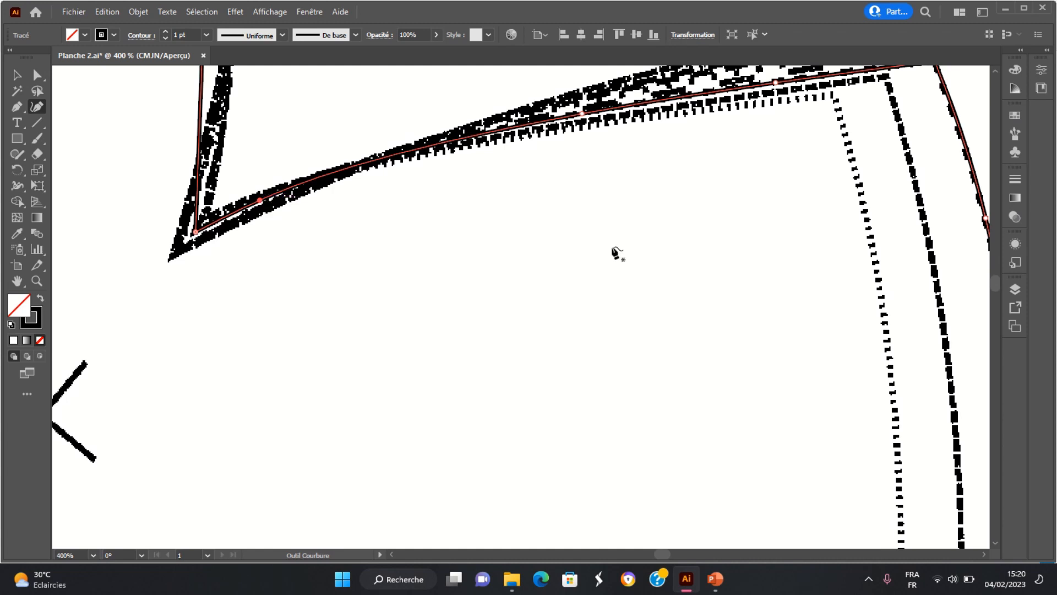
scroll(616, 251, down, 5)
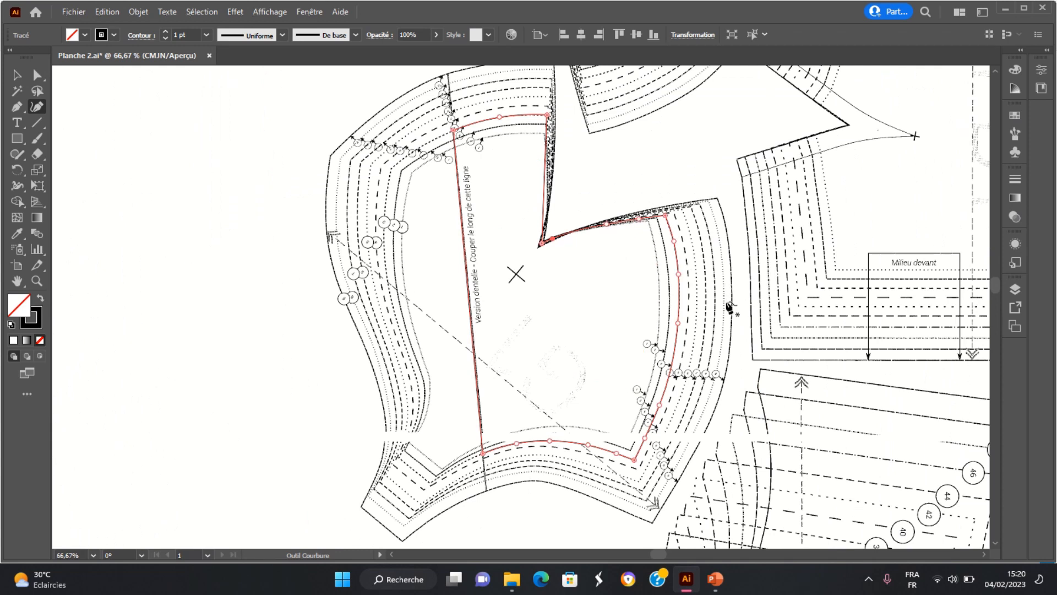
Step: Hide the Planche 2 layer and deselect the traced cup piece so only its outline shows
click(1014, 291)
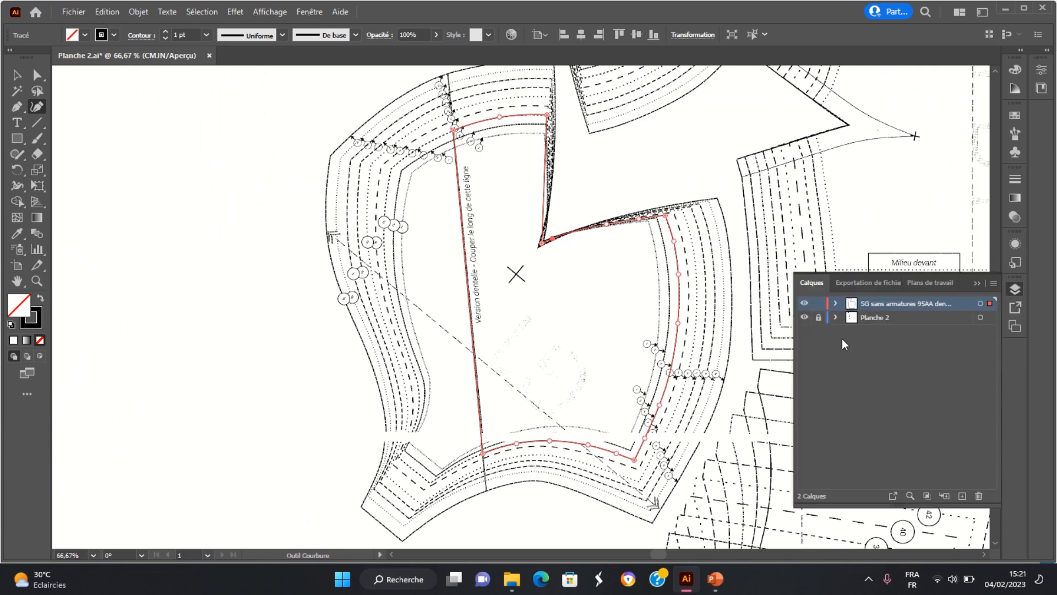
click(804, 319)
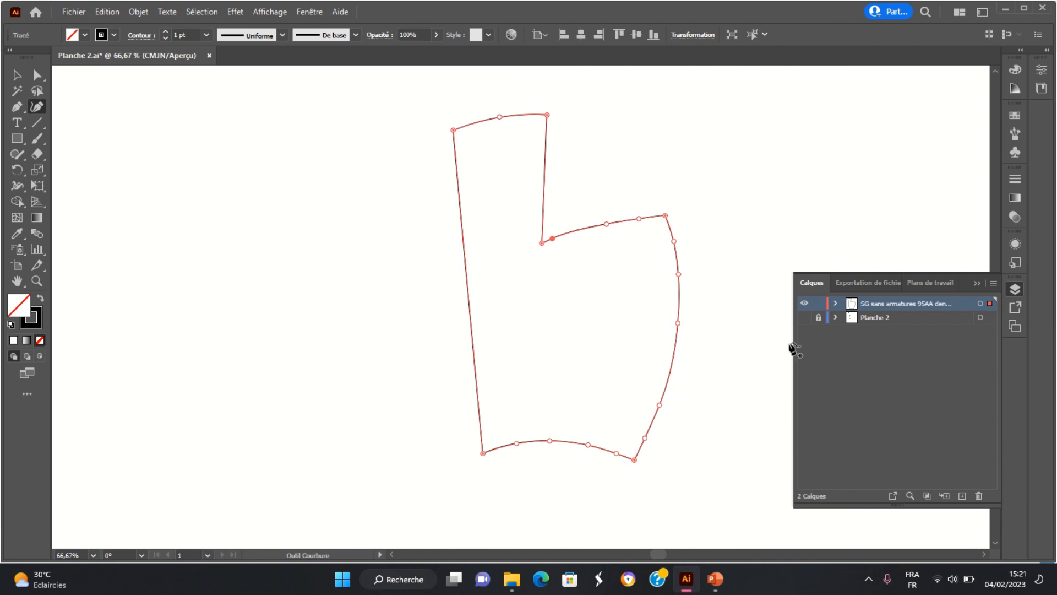
click(16, 75)
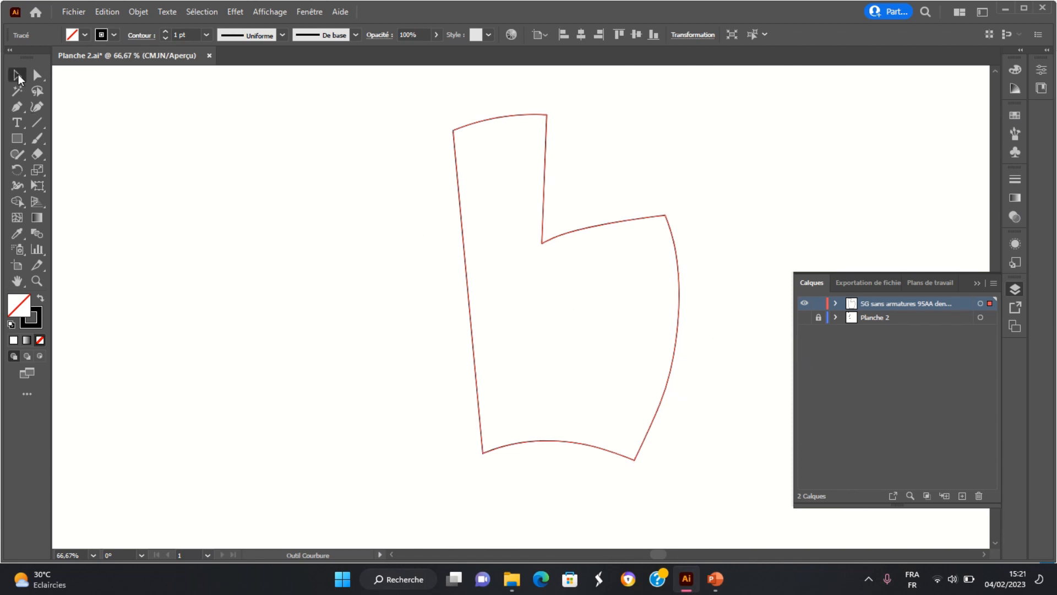
click(543, 311)
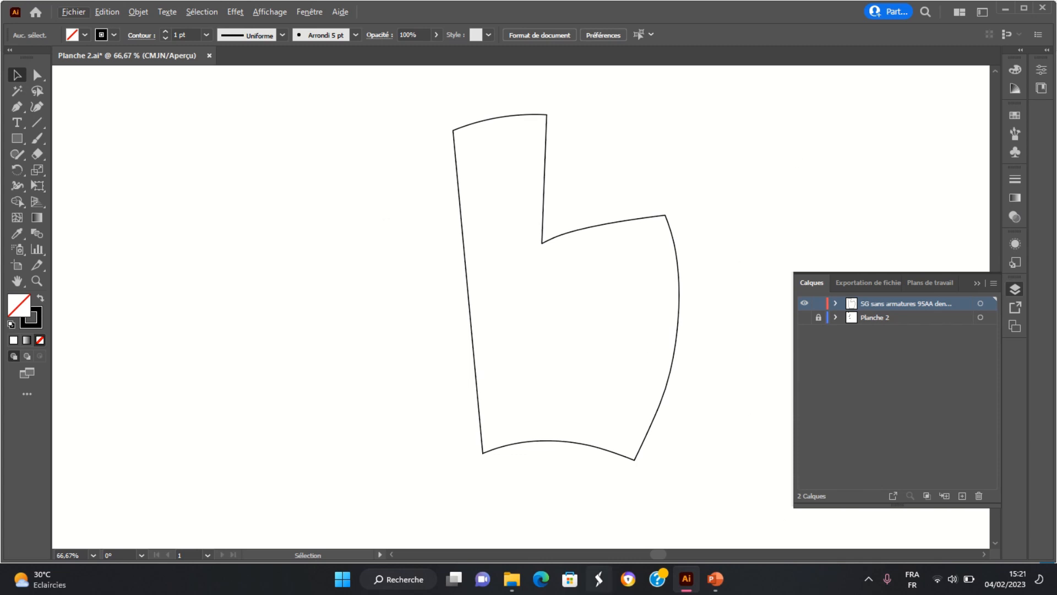
click(716, 579)
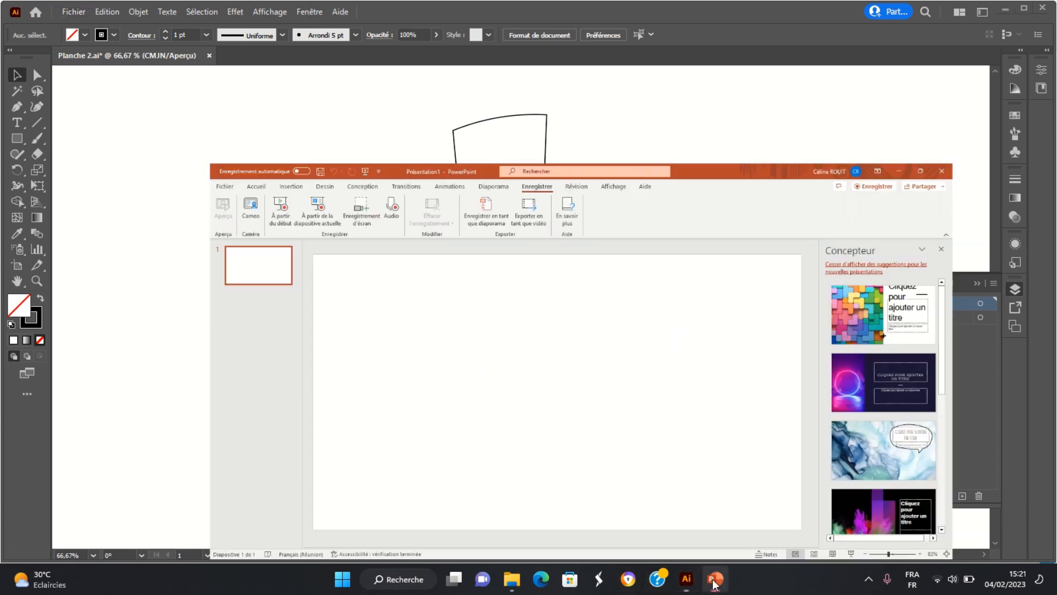